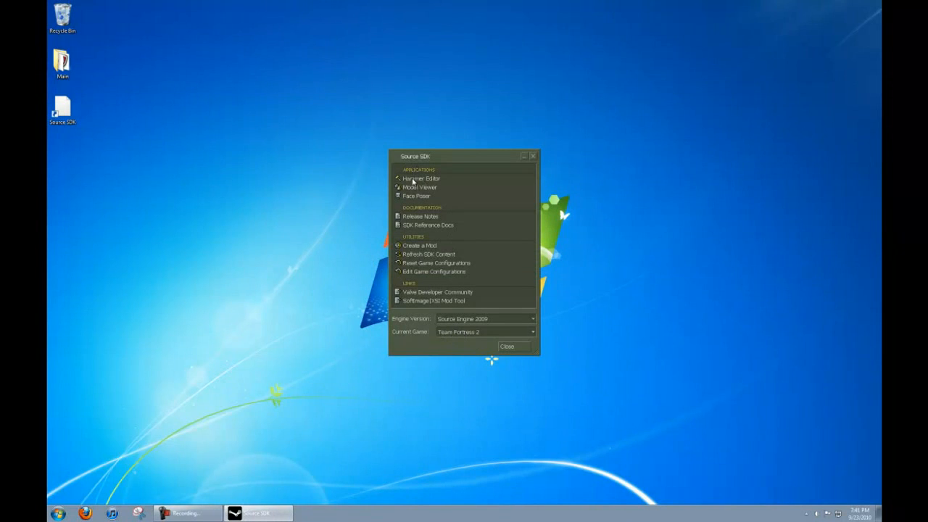
- Launch the Hammer Editor for Team Fortress 2 and create a new, empty map
{"action": "left_click", "coordinate": [412, 182]}
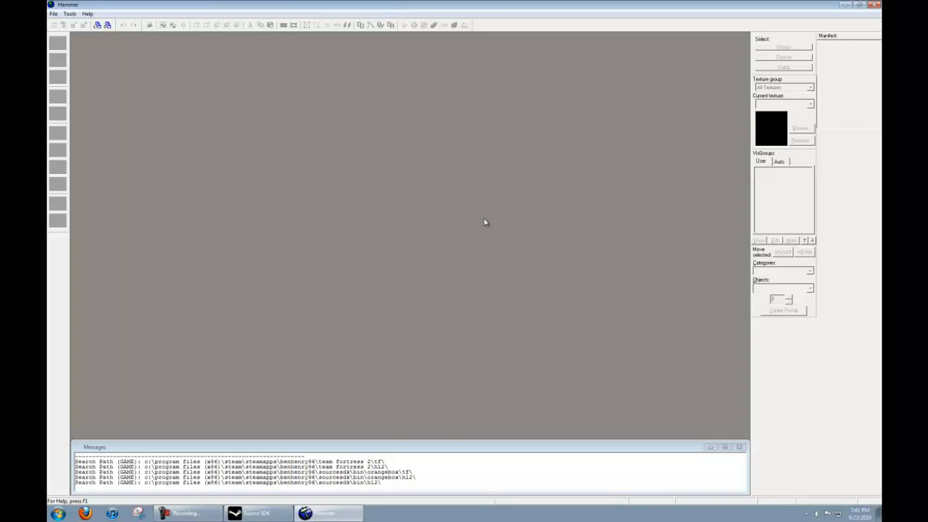
{"action": "left_click", "coordinate": [53, 14]}
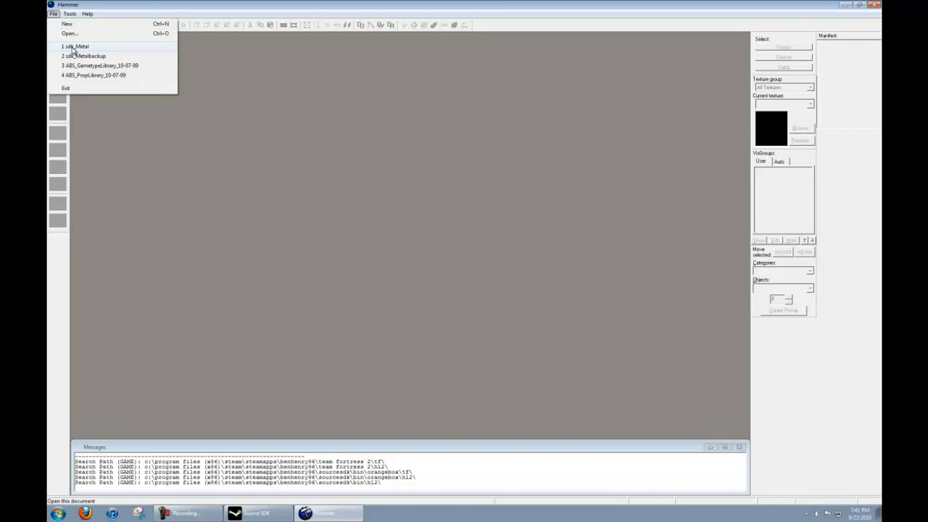
{"action": "left_click", "coordinate": [67, 23]}
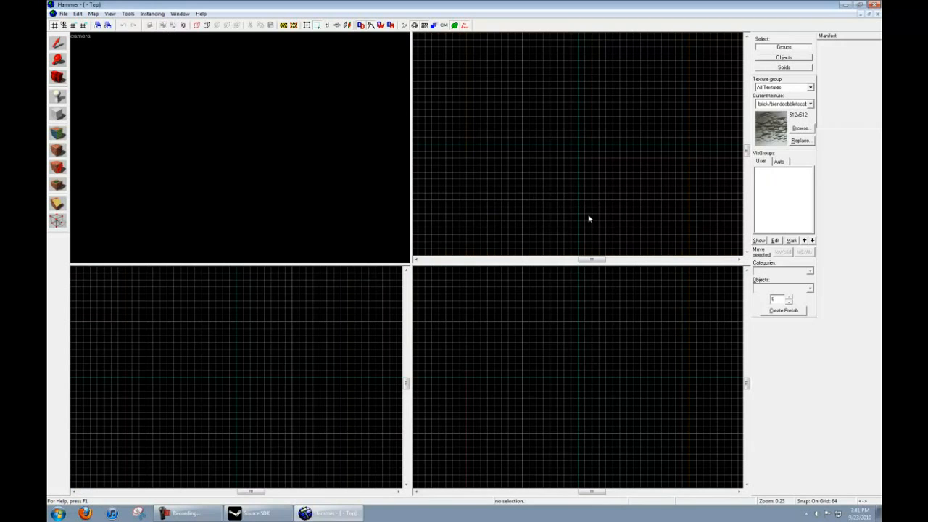
{"action": "scroll", "coordinate": [565, 355], "scroll_direction": "down", "scroll_amount": 3}
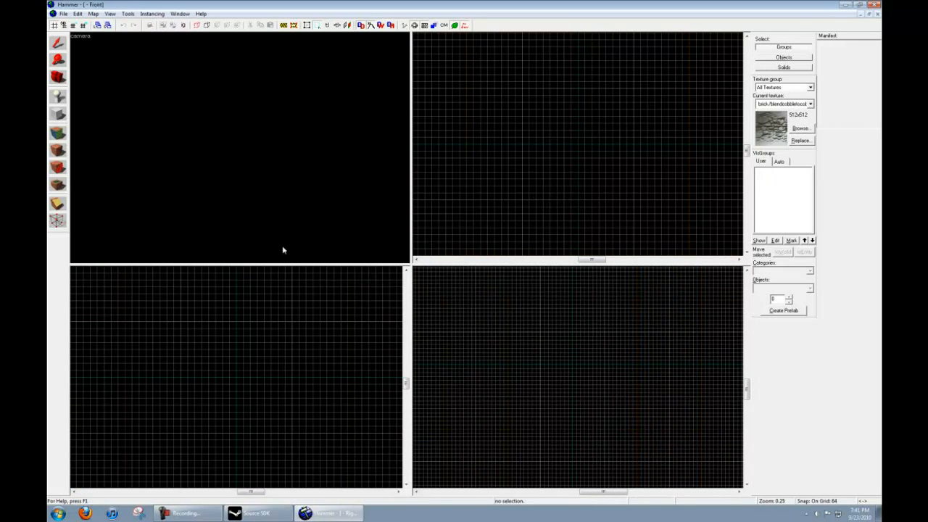
- Browse the texture library and choose the orange 64x64 dev/dev_measurecrate developer texture as the current texture
{"action": "left_click", "coordinate": [800, 128]}
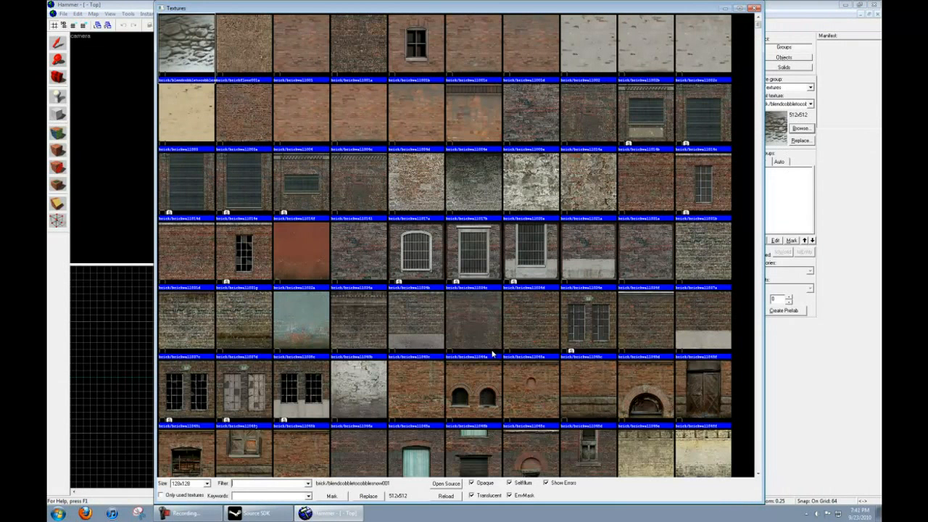
{"action": "scroll", "coordinate": [688, 97], "scroll_direction": "down", "scroll_amount": 12}
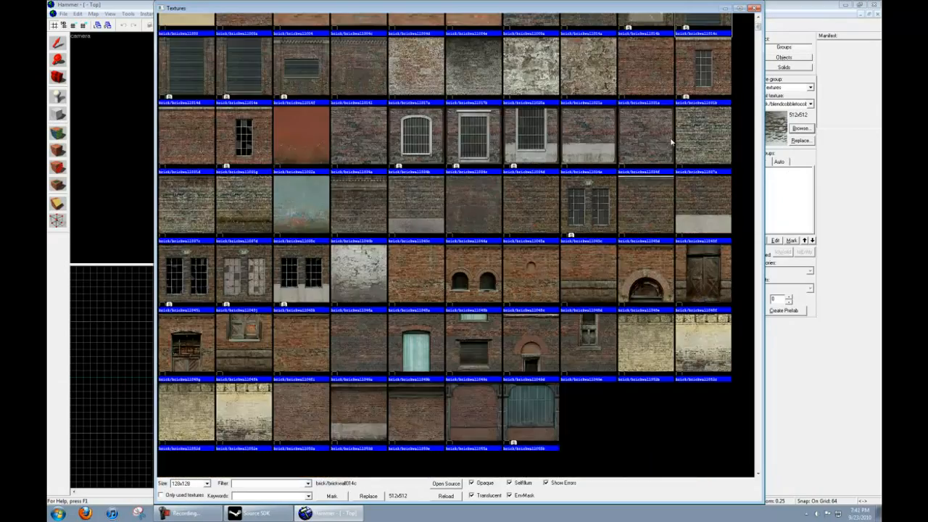
{"action": "scroll", "coordinate": [674, 144], "scroll_direction": "down", "scroll_amount": 12}
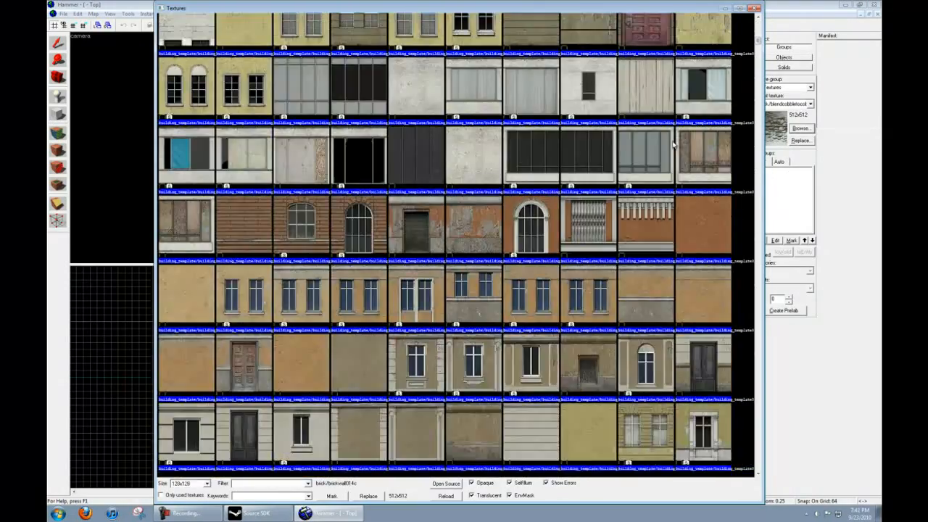
{"action": "scroll", "coordinate": [673, 144], "scroll_direction": "down", "scroll_amount": 10}
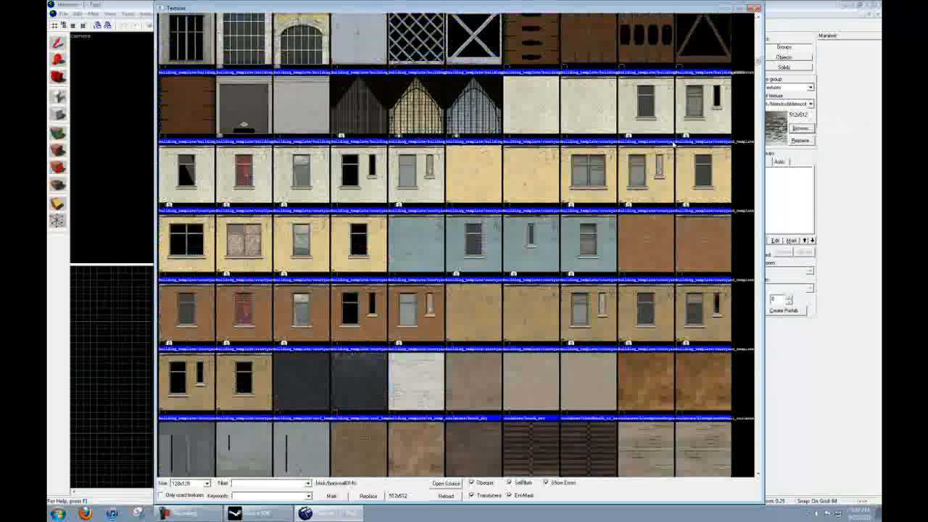
{"action": "scroll", "coordinate": [673, 144], "scroll_direction": "down", "scroll_amount": 5}
{"action": "scroll", "coordinate": [673, 144], "scroll_direction": "down", "scroll_amount": 10}
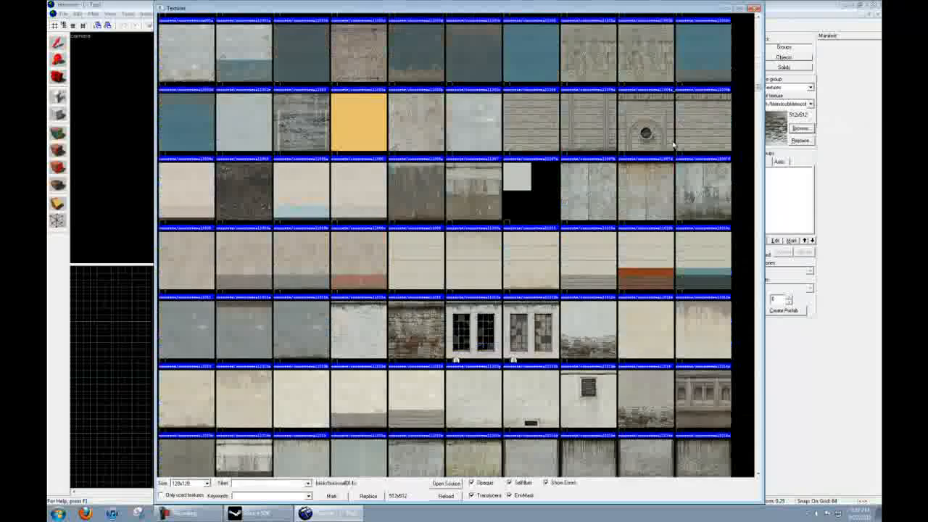
{"action": "scroll", "coordinate": [674, 145], "scroll_direction": "down", "scroll_amount": 8}
{"action": "scroll", "coordinate": [674, 144], "scroll_direction": "down", "scroll_amount": 10}
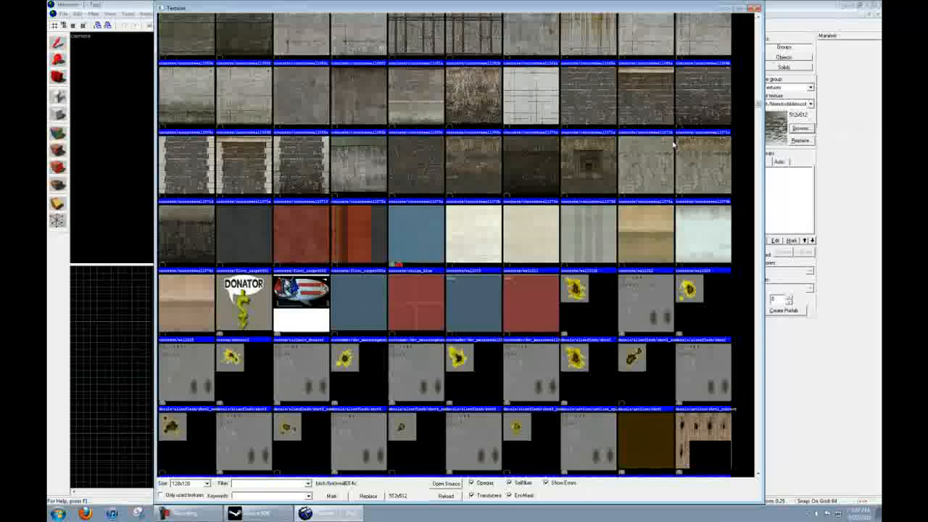
{"action": "scroll", "coordinate": [673, 144], "scroll_direction": "down", "scroll_amount": 8}
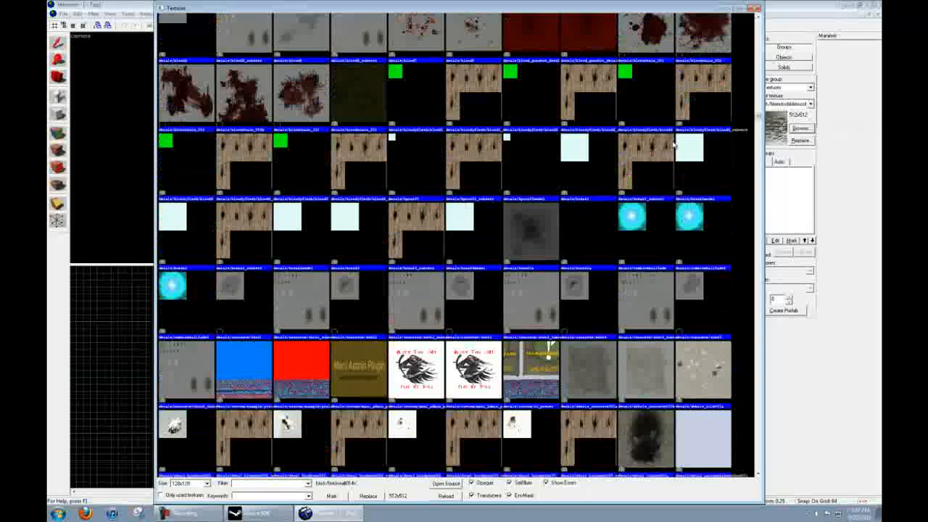
{"action": "scroll", "coordinate": [674, 144], "scroll_direction": "down", "scroll_amount": 8}
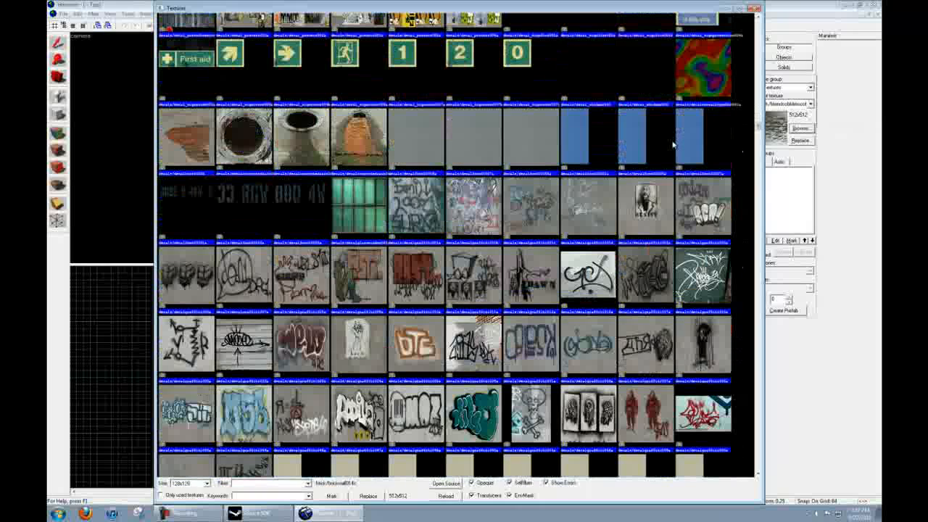
{"action": "scroll", "coordinate": [674, 144], "scroll_direction": "down", "scroll_amount": 10}
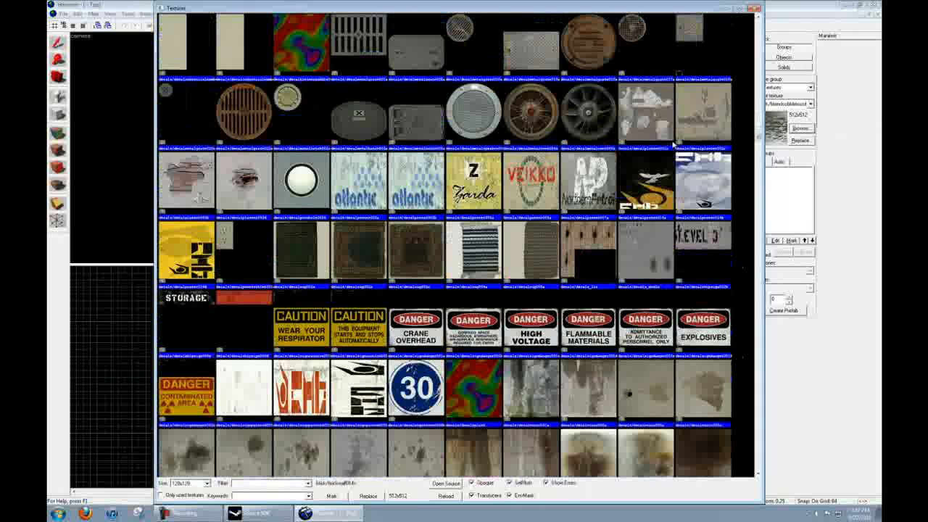
{"action": "scroll", "coordinate": [674, 144], "scroll_direction": "down", "scroll_amount": 12}
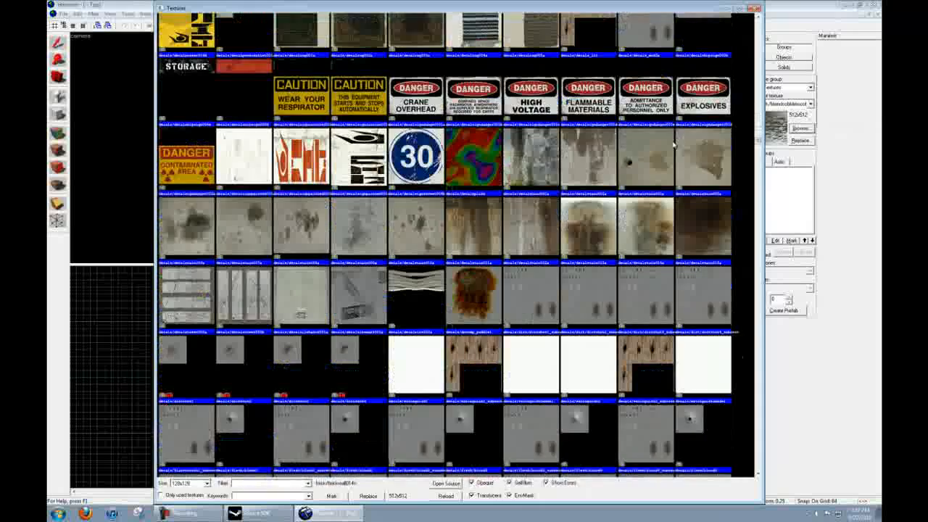
{"action": "scroll", "coordinate": [674, 144], "scroll_direction": "down", "scroll_amount": 12}
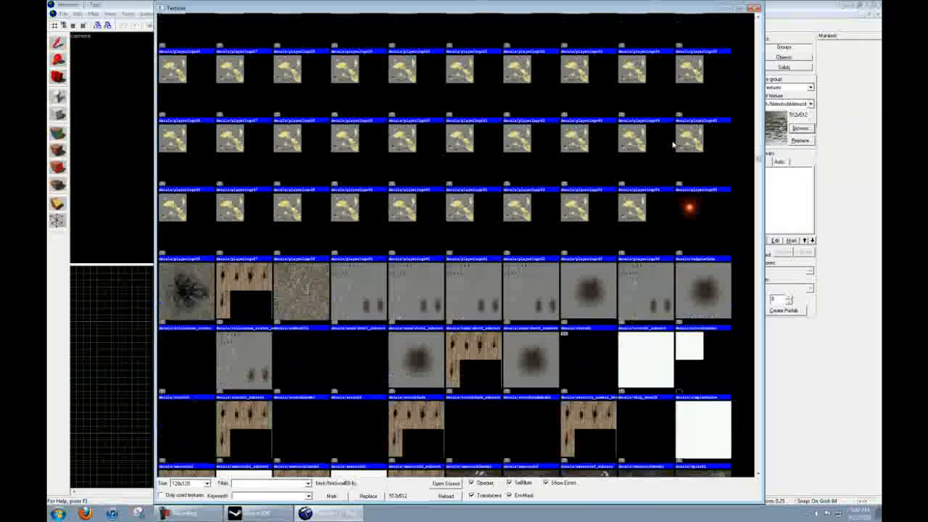
{"action": "scroll", "coordinate": [673, 144], "scroll_direction": "down", "scroll_amount": 10}
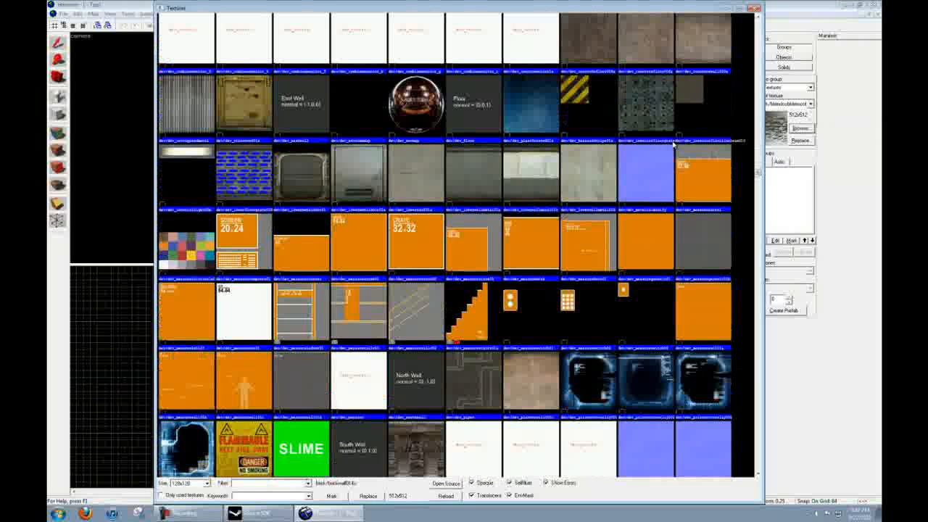
{"action": "left_click", "coordinate": [241, 229]}
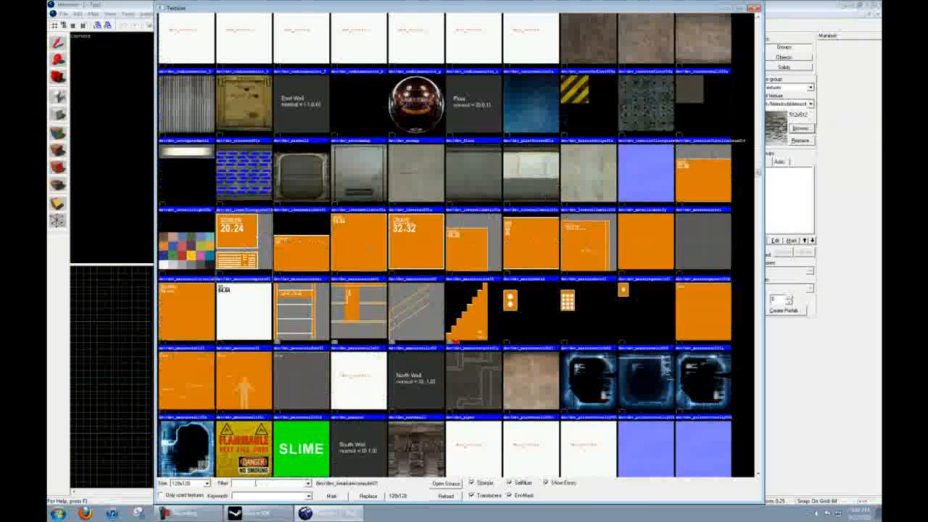
{"action": "left_click", "coordinate": [250, 483]}
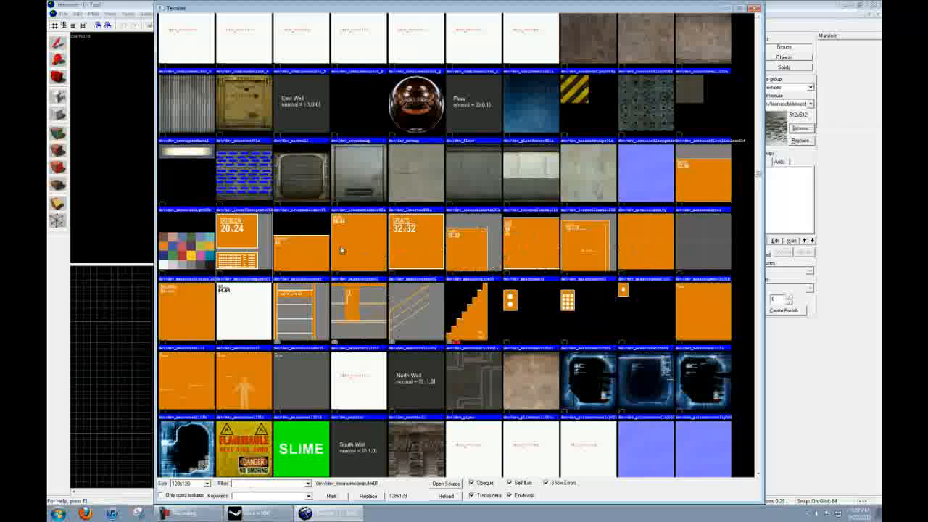
{"action": "left_click", "coordinate": [467, 243]}
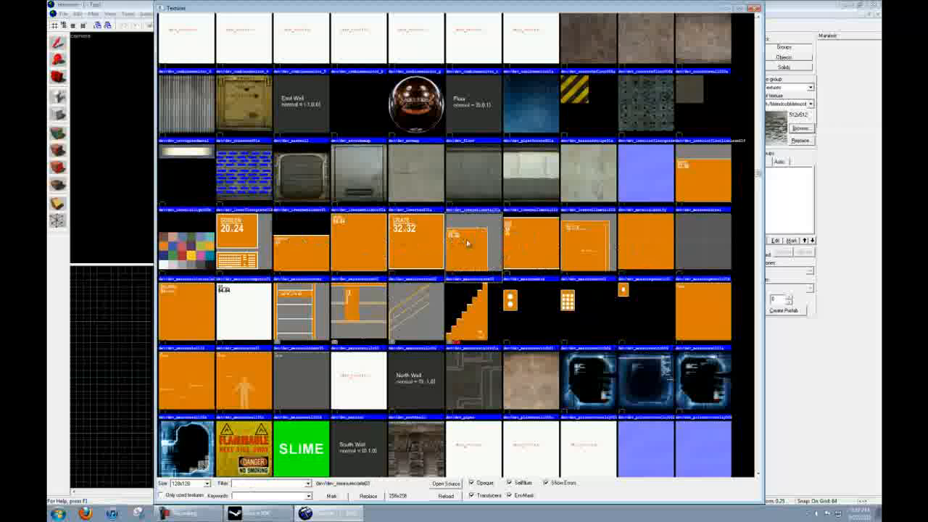
{"action": "left_click", "coordinate": [353, 242]}
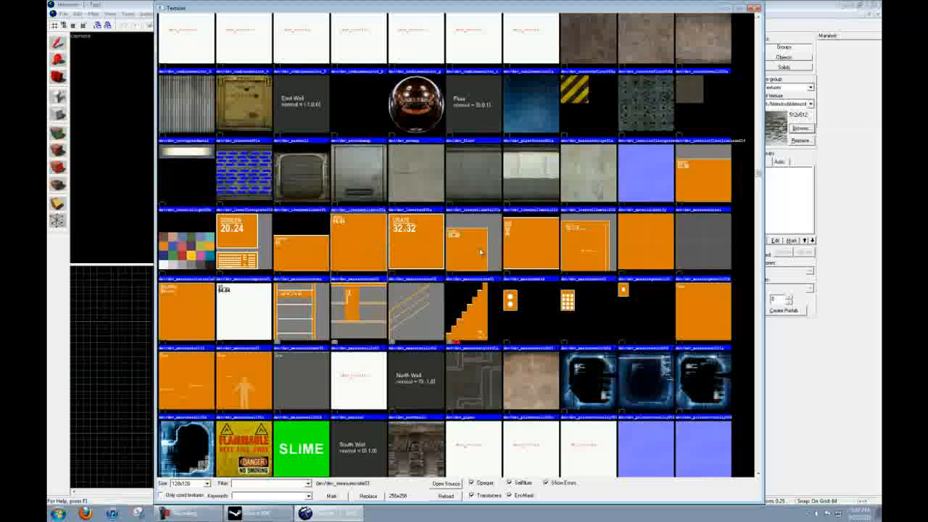
{"action": "double_click", "coordinate": [367, 242]}
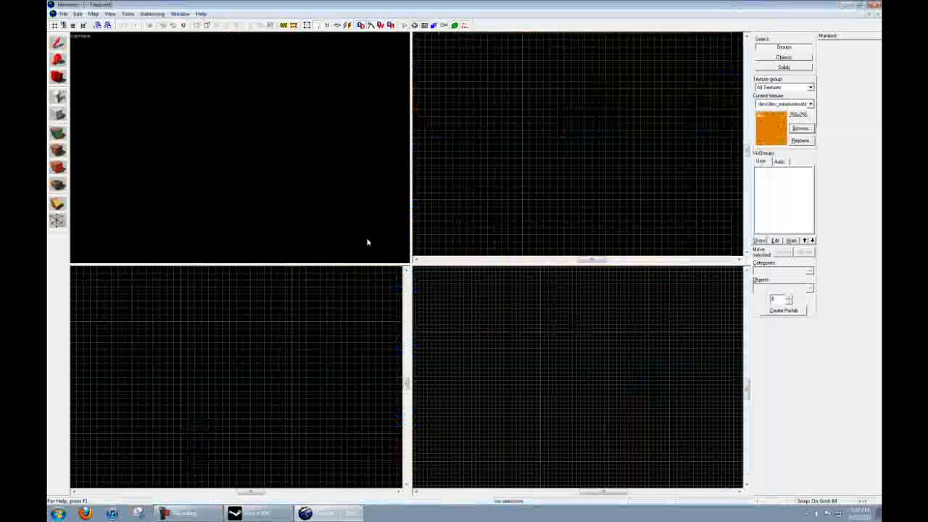
- Create a side wall block 64 units thick, 1024 long and 256 high with the current texture
{"action": "left_click", "coordinate": [57, 115]}
{"action": "scroll", "coordinate": [533, 127], "scroll_direction": "up", "scroll_amount": 1}
{"action": "left_click_drag", "start_coordinate": [454, 82], "coordinate": [463, 221]}
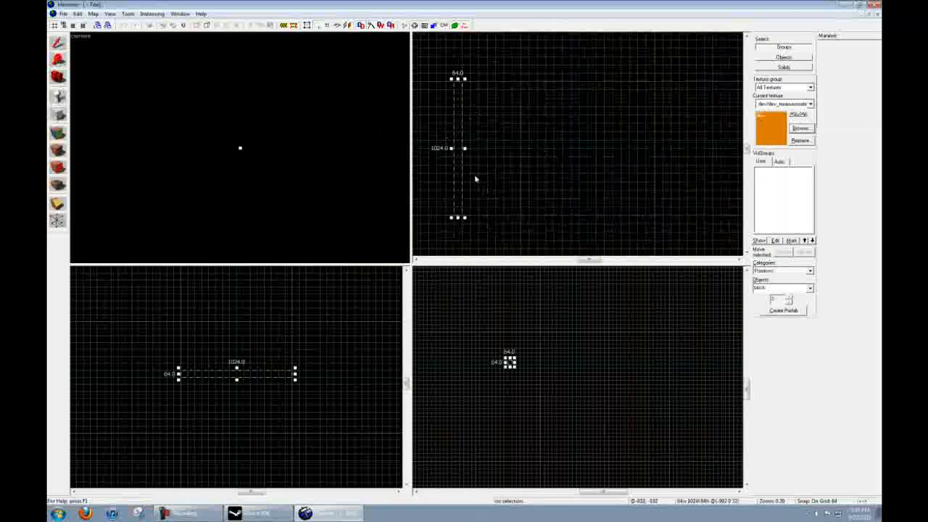
{"action": "scroll", "coordinate": [230, 372], "scroll_direction": "up", "scroll_amount": 1}
{"action": "left_click_drag", "start_coordinate": [239, 368], "coordinate": [239, 345]}
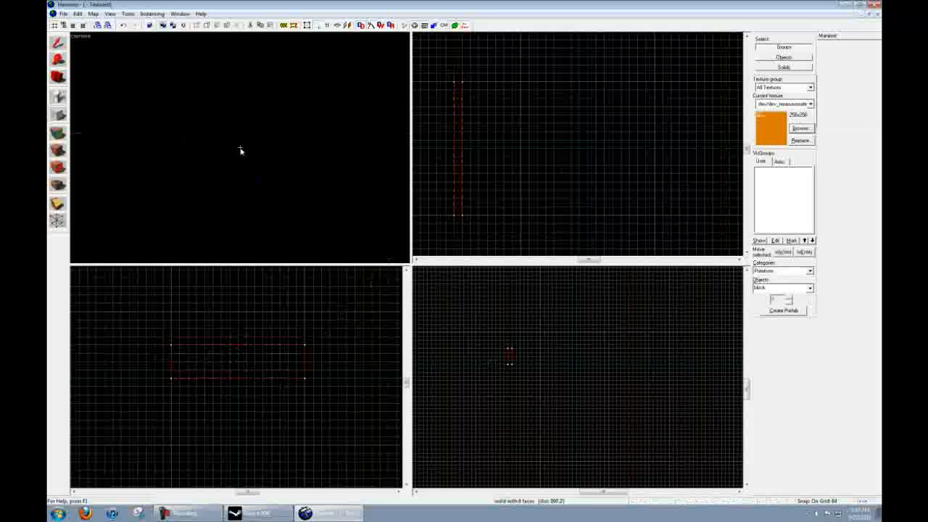
{"action": "key", "text": "s"}
{"action": "key", "text": "w"}
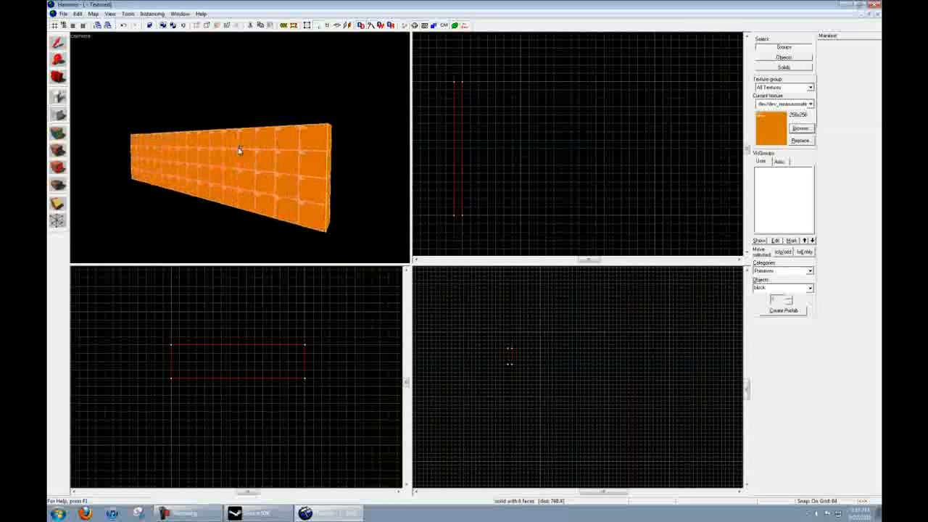
- Copy the wall to form the opposite side wall, and reshape another copy into an 896 by 64 end wall between them
{"action": "left_click", "coordinate": [58, 42]}
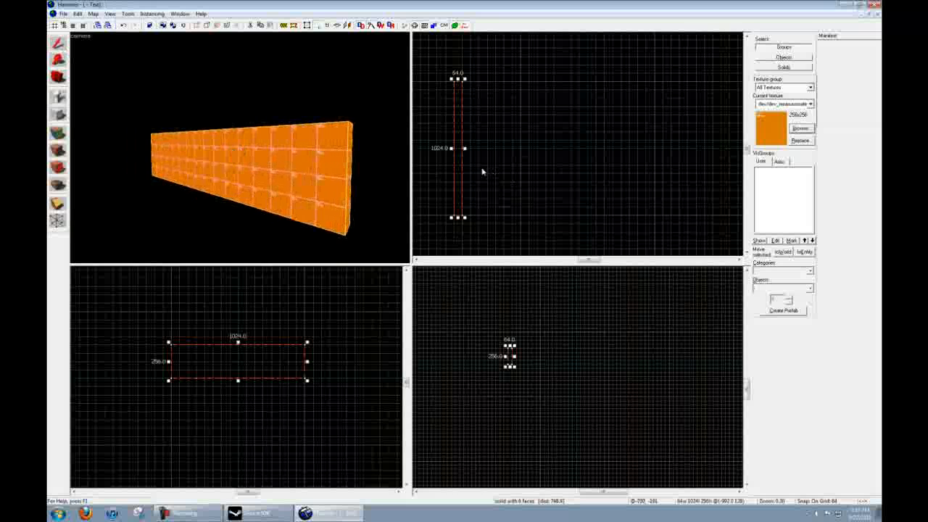
{"action": "left_click_drag", "start_coordinate": [458, 155], "coordinate": [582, 155]}
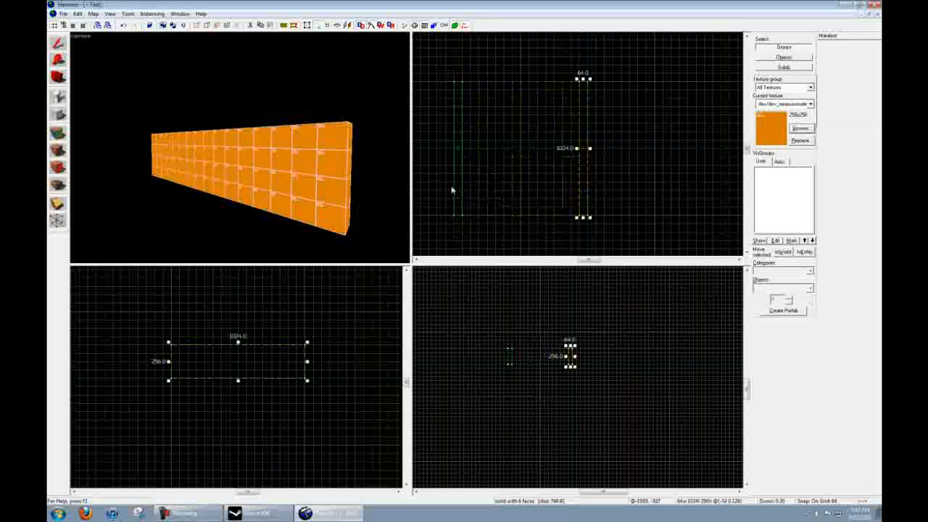
{"action": "left_click_drag", "start_coordinate": [584, 157], "coordinate": [522, 217]}
{"action": "middle_click_drag", "start_coordinate": [543, 232], "coordinate": [537, 179]}
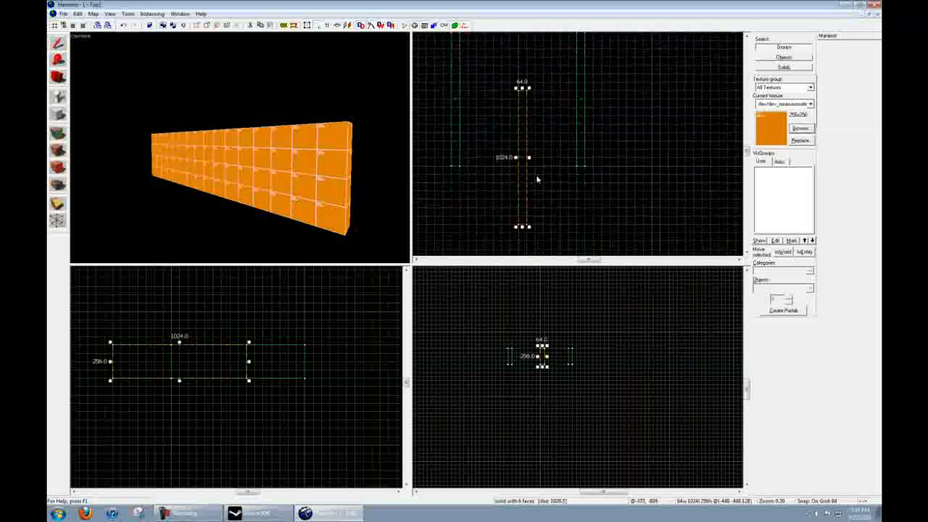
{"action": "left_click_drag", "start_coordinate": [522, 226], "coordinate": [522, 172]}
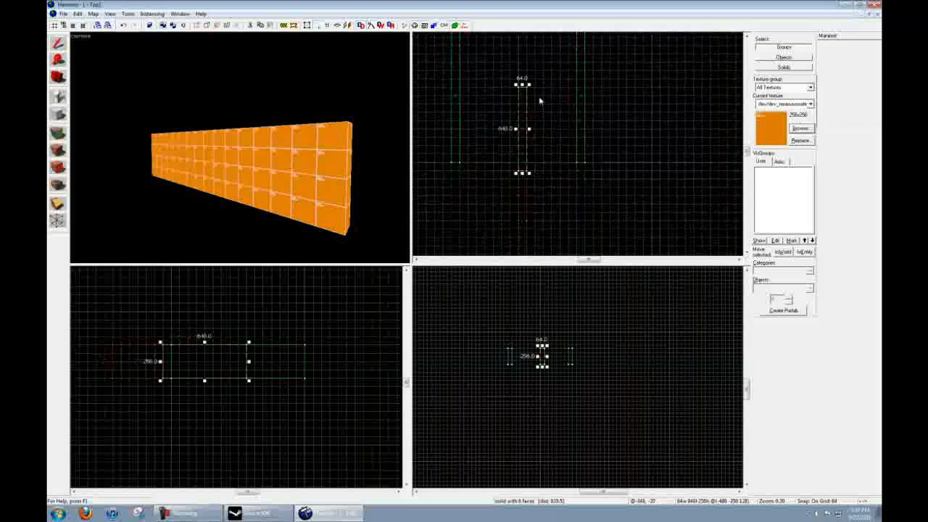
{"action": "mouse_move", "coordinate": [522, 85]}
{"action": "left_mouse_down"}
{"action": "mouse_move", "coordinate": [520, 165]}
{"action": "mouse_move", "coordinate": [450, 166]}
{"action": "left_mouse_up"}
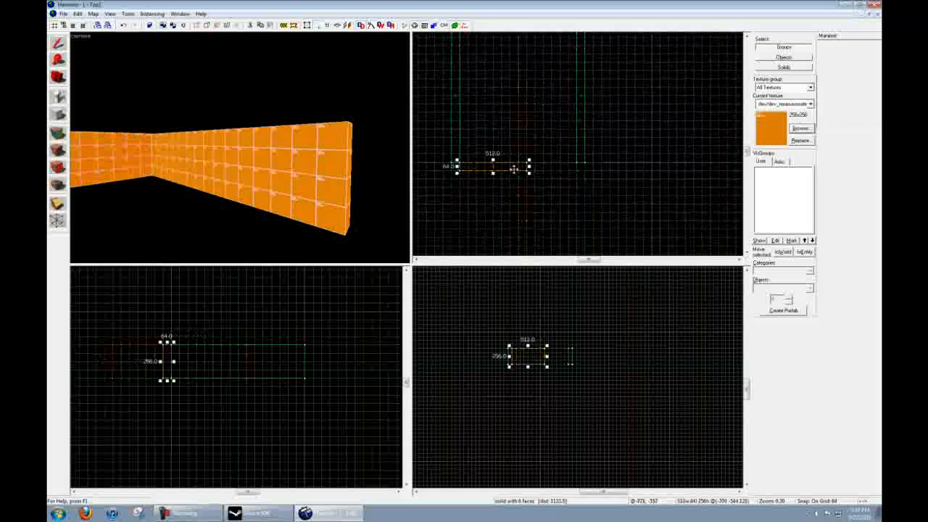
{"action": "left_click_drag", "start_coordinate": [530, 167], "coordinate": [579, 169]}
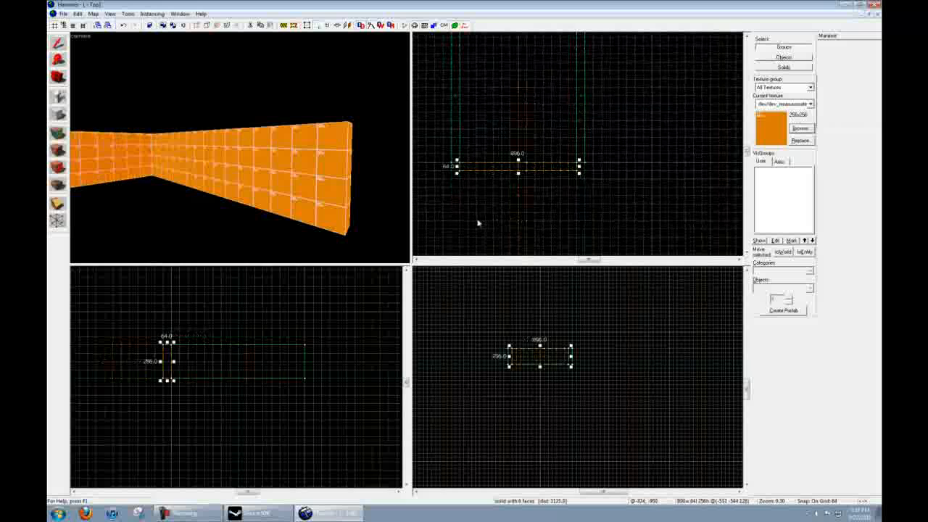
- Copy the end wall to the open end and enclose the room with 896 by 1024 floor and ceiling blocks, 64 units thick
{"action": "middle_click_drag", "start_coordinate": [556, 106], "coordinate": [598, 161]}
{"action": "mouse_move", "coordinate": [561, 221]}
{"action": "left_mouse_down", "text": "shift"}
{"action": "mouse_move", "coordinate": [559, 81]}
{"action": "mouse_move", "coordinate": [559, 219]}
{"action": "left_mouse_up", "text": "shift"}
{"action": "mouse_move", "coordinate": [242, 369]}
{"action": "left_mouse_down"}
{"action": "mouse_move", "coordinate": [247, 353]}
{"action": "mouse_move", "coordinate": [249, 383]}
{"action": "mouse_move", "coordinate": [285, 329]}
{"action": "left_mouse_up"}
- Examine the enclosed room from outside and inside in the 3D view, with nothing selected
{"action": "key", "text": "z"}
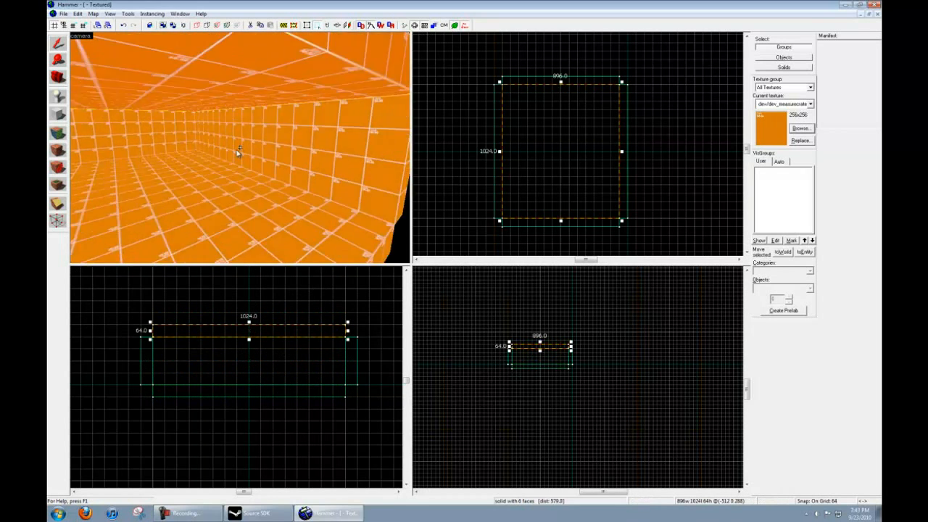
{"action": "key", "text": "s"}
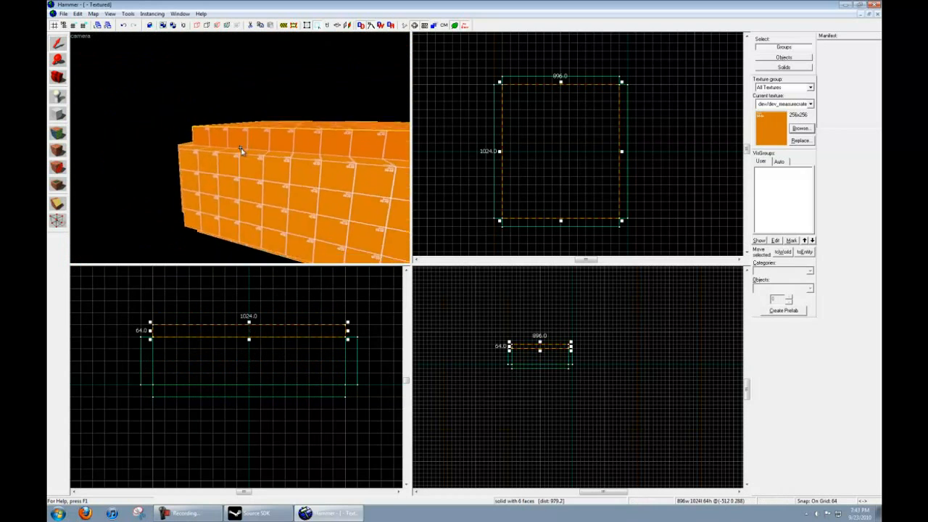
{"action": "key", "text": "s"}
{"action": "key", "text": "d"}
{"action": "key", "text": "w"}
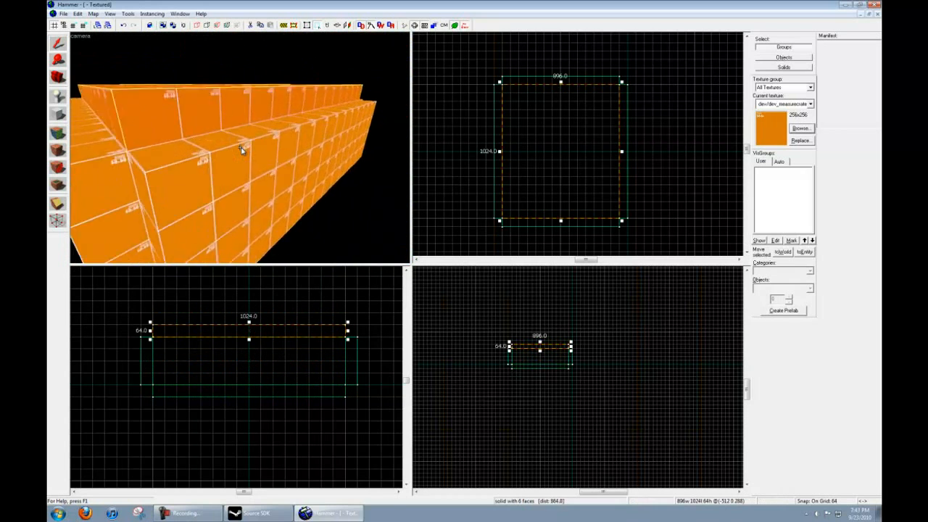
{"action": "key", "text": "w"}
{"action": "key", "text": "z"}
{"action": "left_click", "coordinate": [669, 134]}
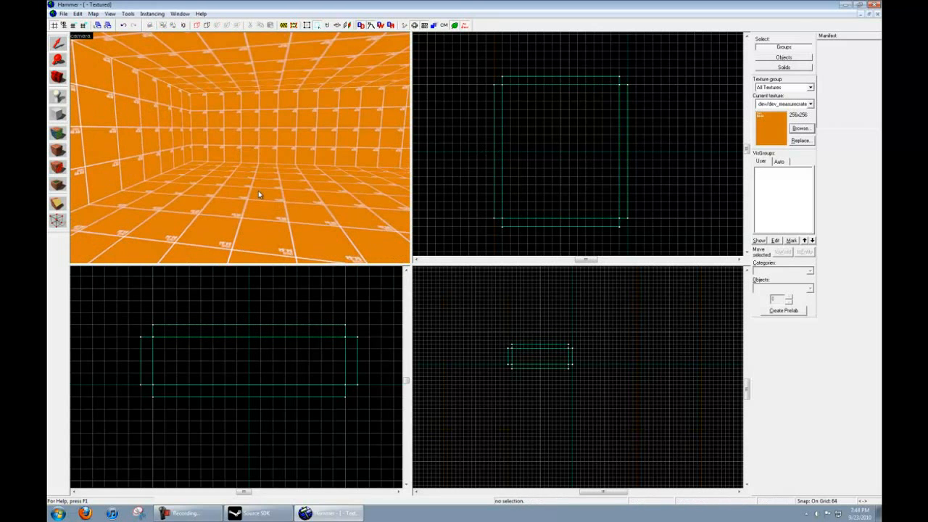
{"action": "key", "text": "z"}
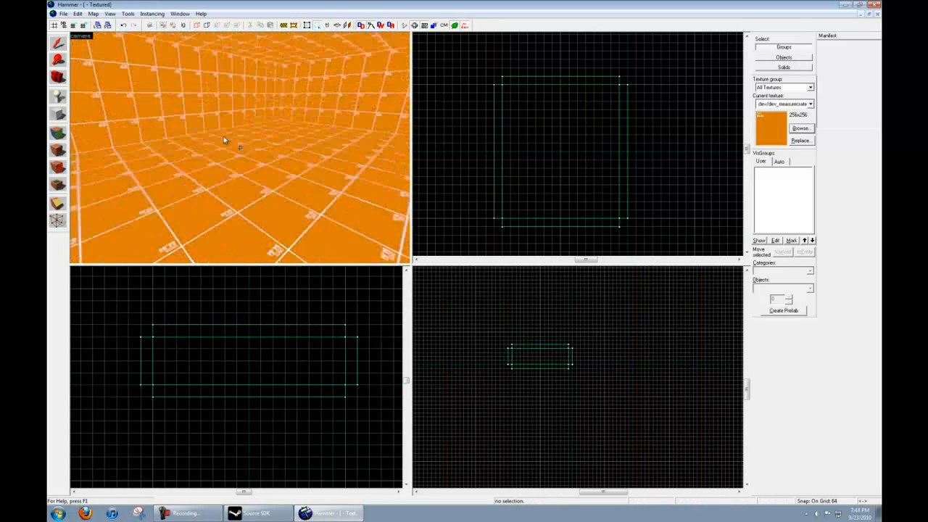
- Apply the dark grey 128x128 developer measure texture to the room's floor block, leaving the walls and ceiling orange
{"action": "key", "text": "z"}
{"action": "left_click", "coordinate": [802, 129]}
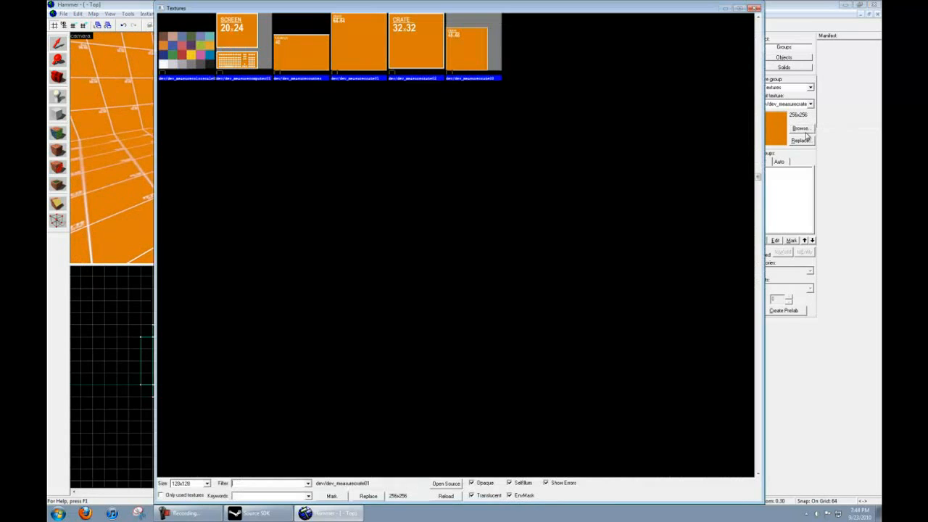
{"action": "double_click", "coordinate": [704, 63]}
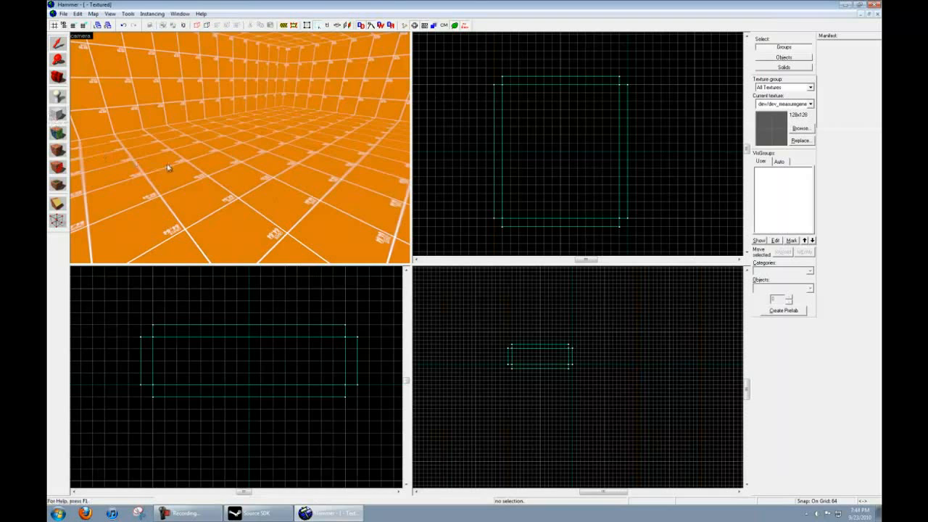
{"action": "key", "text": "Return"}
{"action": "left_click", "coordinate": [55, 151]}
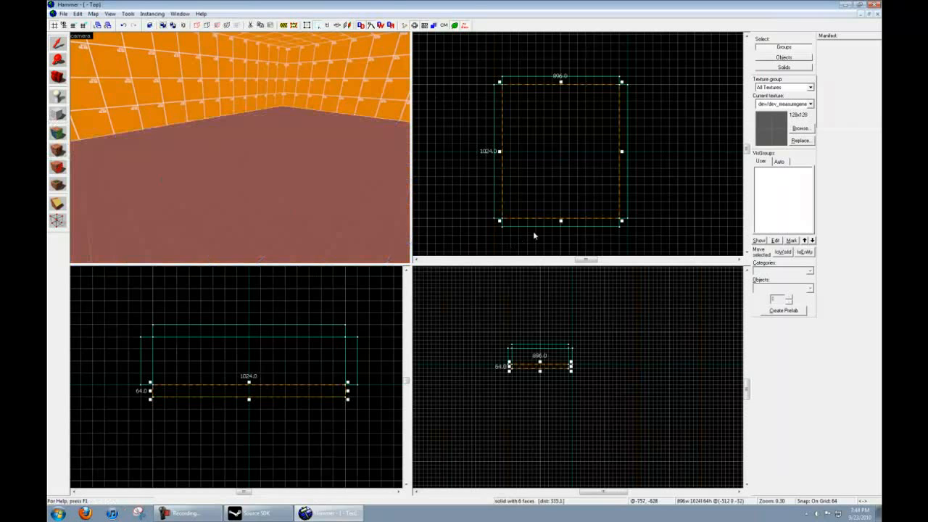
{"action": "left_click", "coordinate": [672, 181]}
{"action": "key", "text": "z"}
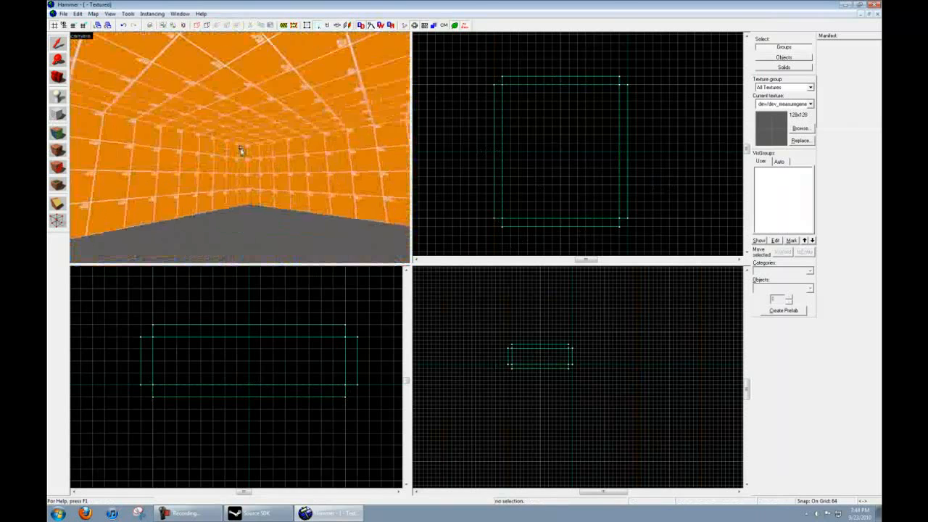
{"action": "key", "text": "z"}
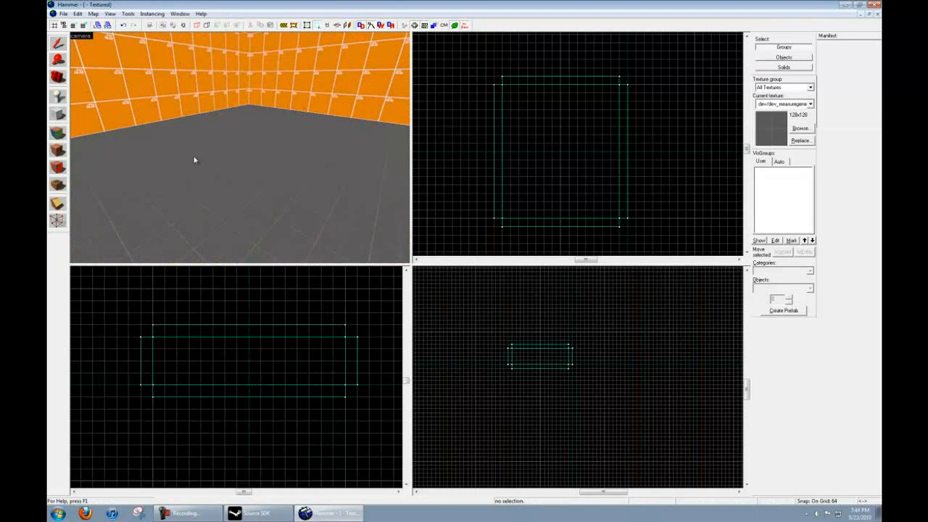
- Place an item_ammopack_full entity on the floor near the side wall
{"action": "left_click", "coordinate": [60, 97]}
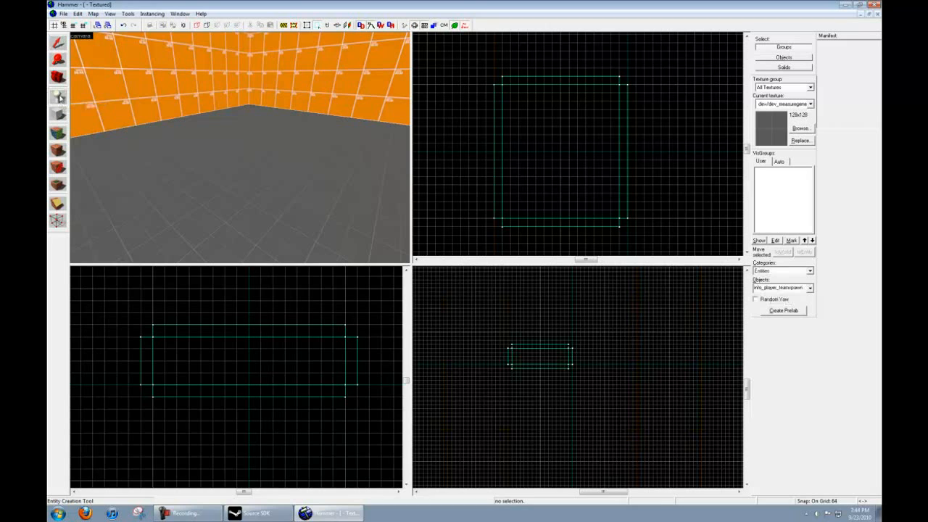
{"action": "left_click", "coordinate": [811, 290]}
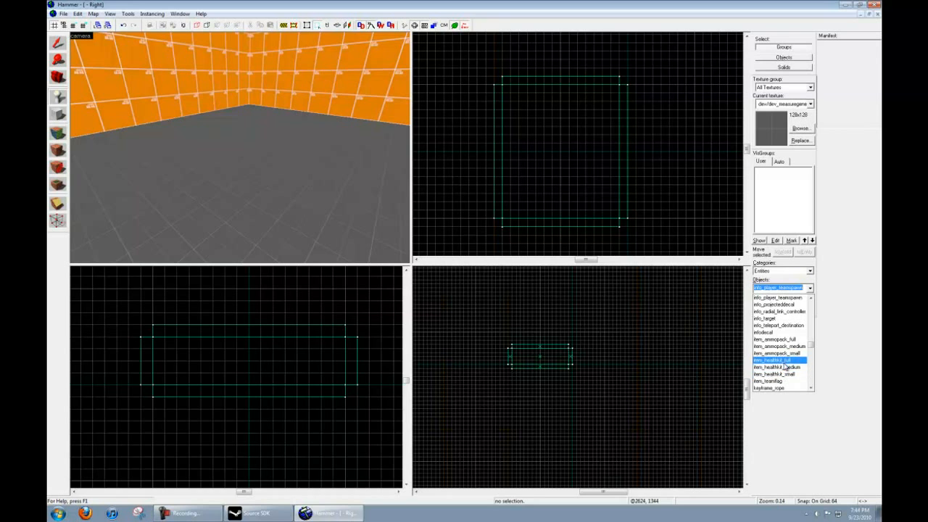
{"action": "left_click", "coordinate": [787, 340]}
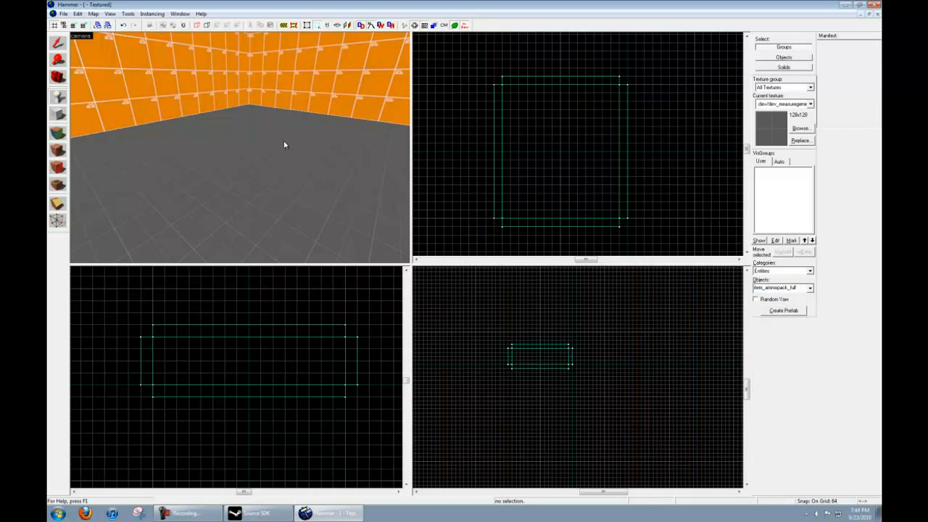
{"action": "scroll", "coordinate": [242, 147], "scroll_direction": "up", "scroll_amount": 5}
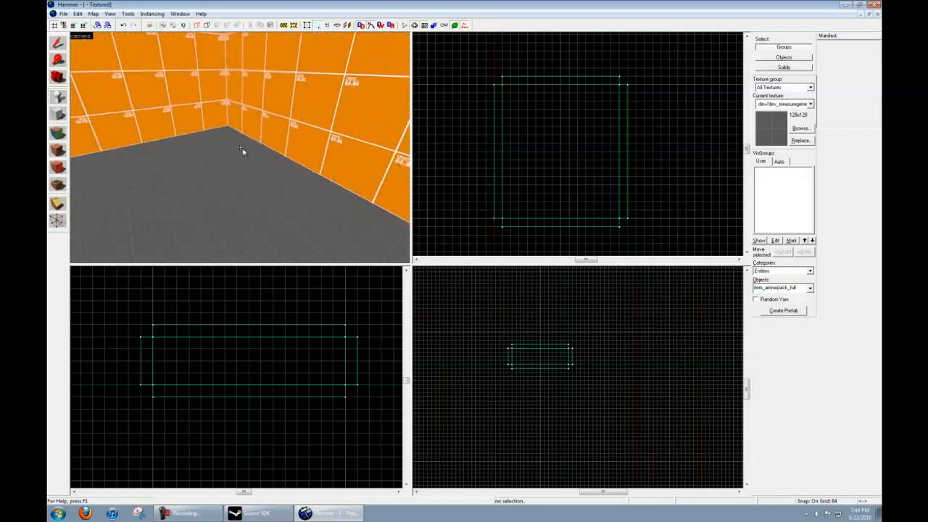
{"action": "key", "text": "z"}
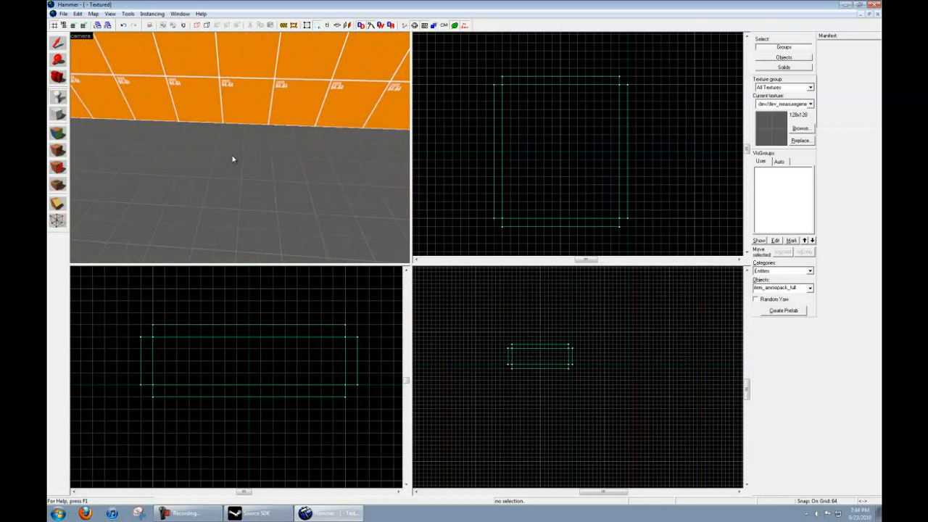
{"action": "left_click", "coordinate": [233, 158]}
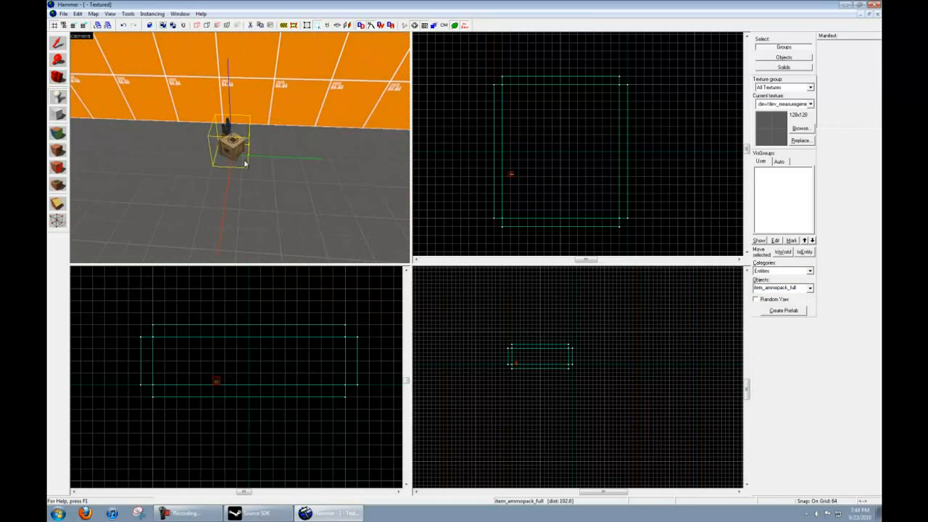
{"action": "key", "text": "ctrl+shift+e"}
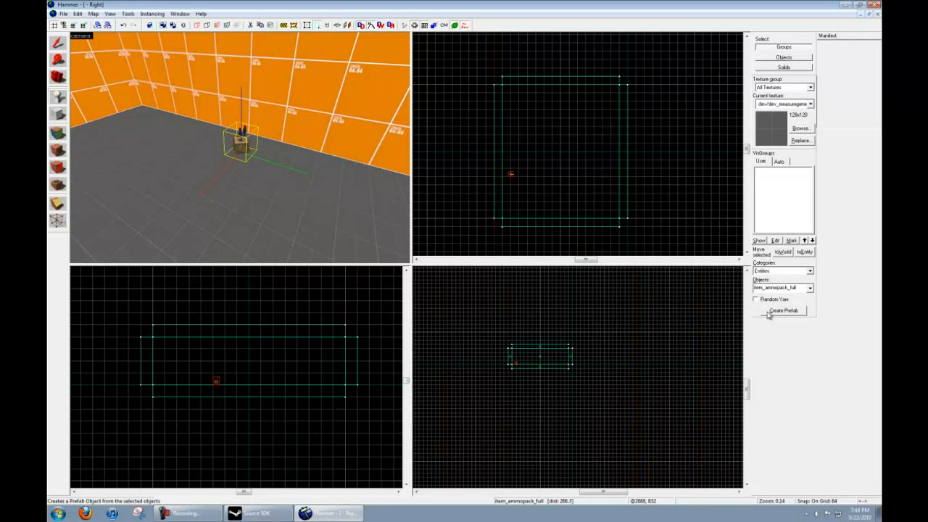
- Place an info_player_teamspawn entity on the open floor of the room, away from the ammo pack
{"action": "left_click", "coordinate": [782, 288]}
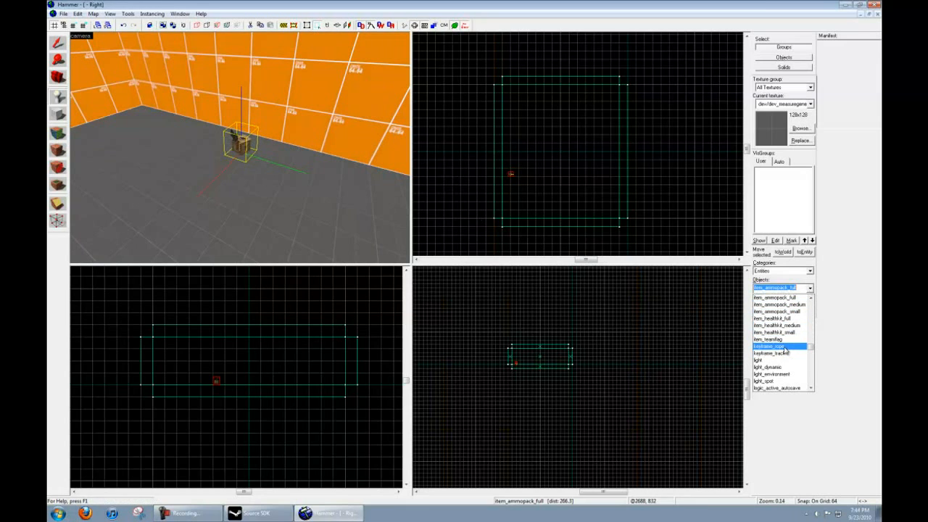
{"action": "scroll", "coordinate": [786, 356], "scroll_direction": "up", "scroll_amount": 10}
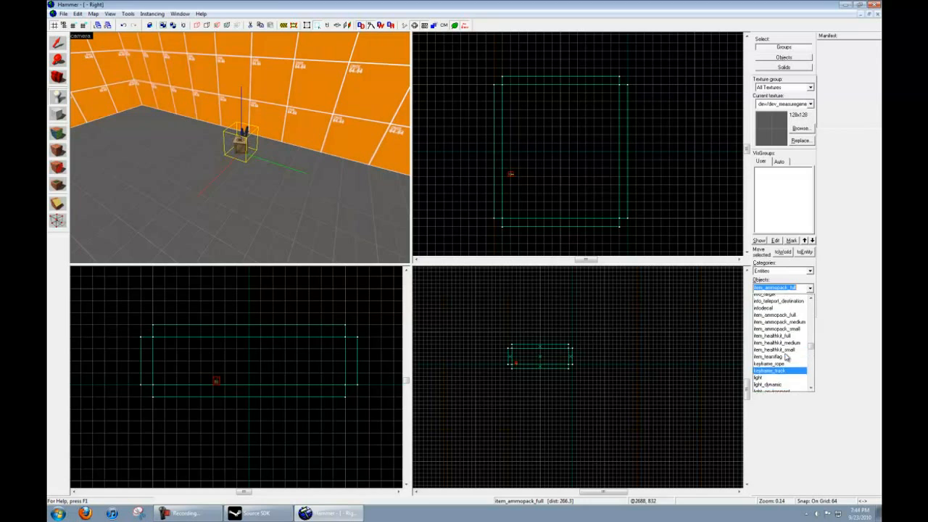
{"action": "scroll", "coordinate": [786, 356], "scroll_direction": "up", "scroll_amount": 5}
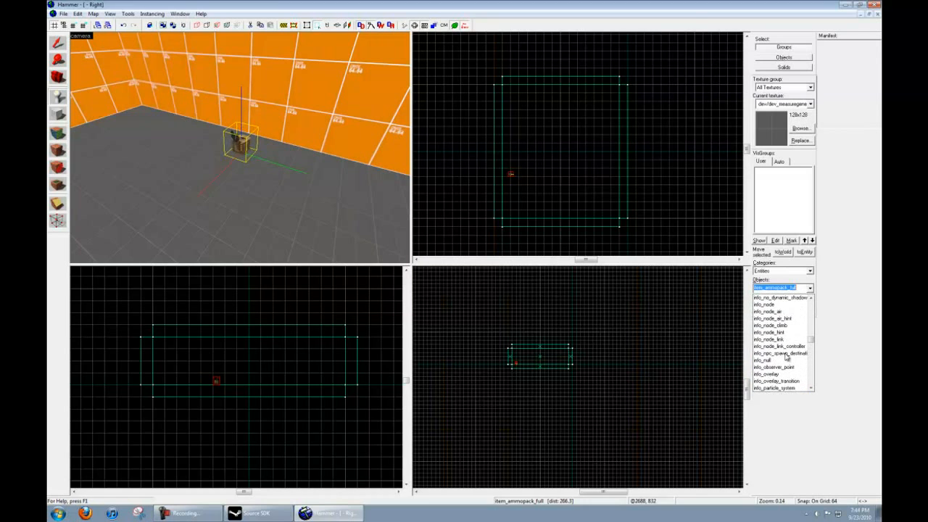
{"action": "type", "text": "info"}
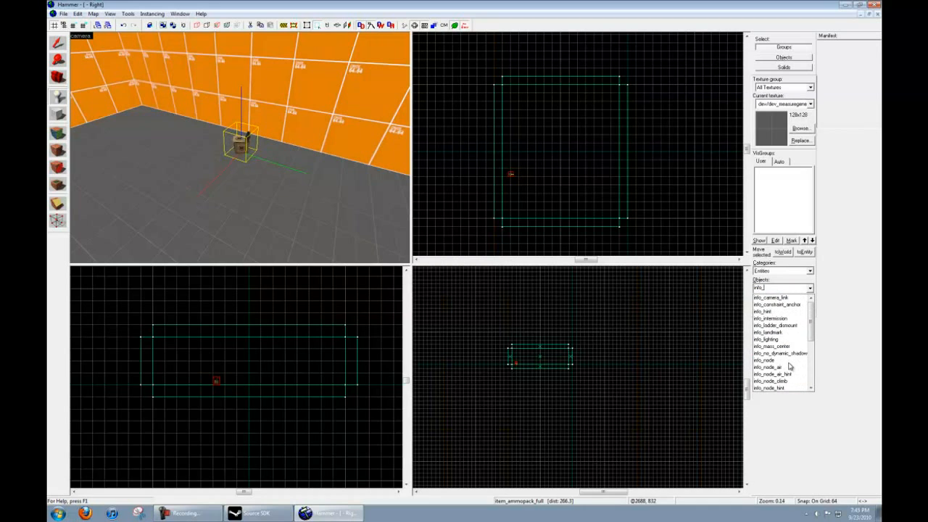
{"action": "type", "text": "_pl"}
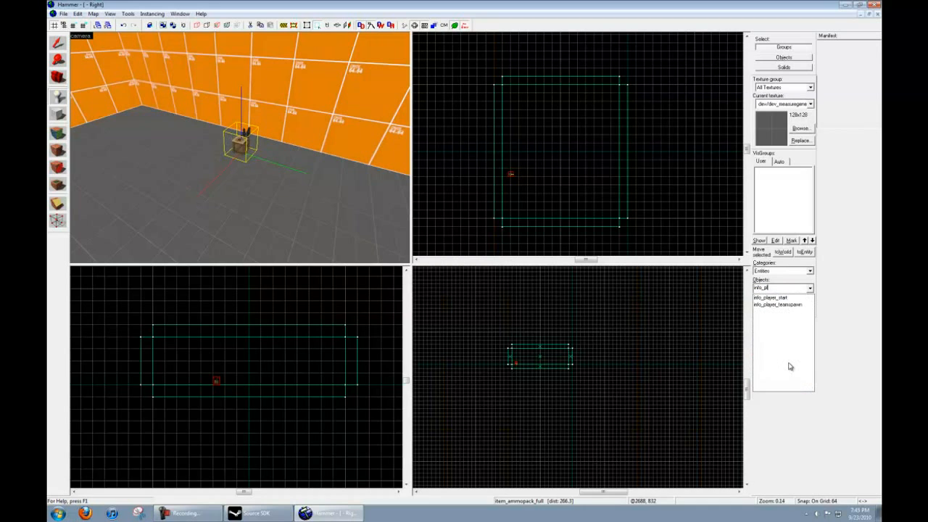
{"action": "left_click", "coordinate": [791, 308]}
{"action": "key", "text": "z"}
{"action": "key", "text": "s"}
{"action": "key", "text": "z"}
{"action": "left_click", "coordinate": [272, 218]}
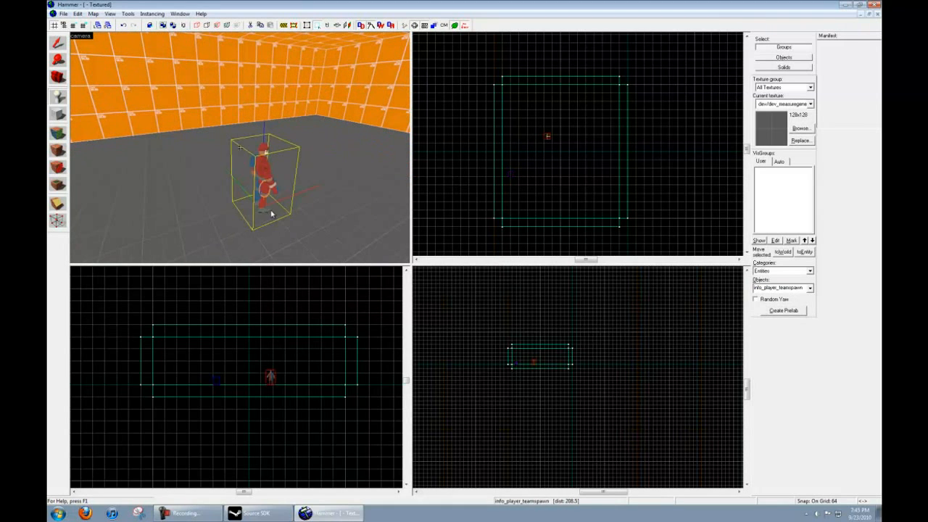
- Select the team spawn and examine its facing direction and how its feet sit relative to the floor surface
{"action": "key", "text": "d"}
{"action": "key", "text": "w"}
{"action": "key", "text": "s"}
{"action": "key", "text": "w"}
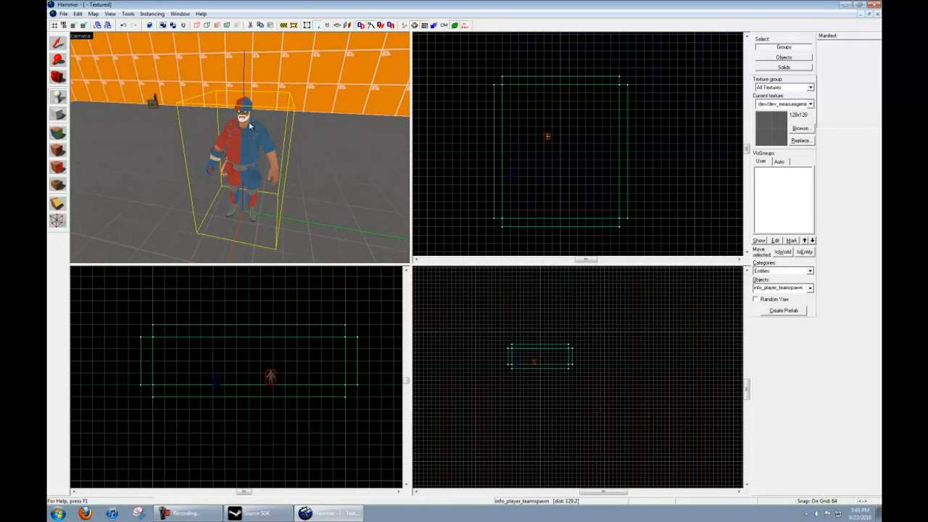
{"action": "left_click", "coordinate": [250, 145]}
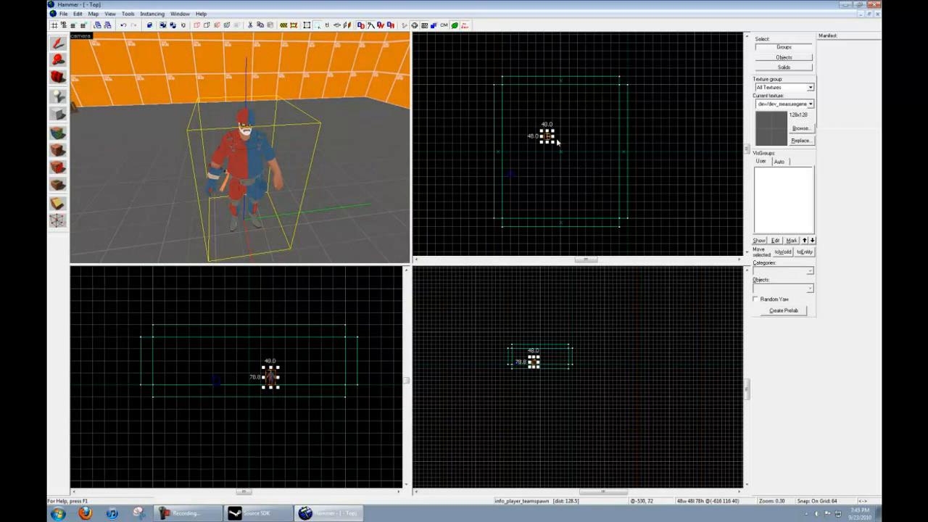
{"action": "middle_click_drag", "start_coordinate": [532, 127], "coordinate": [553, 138]}
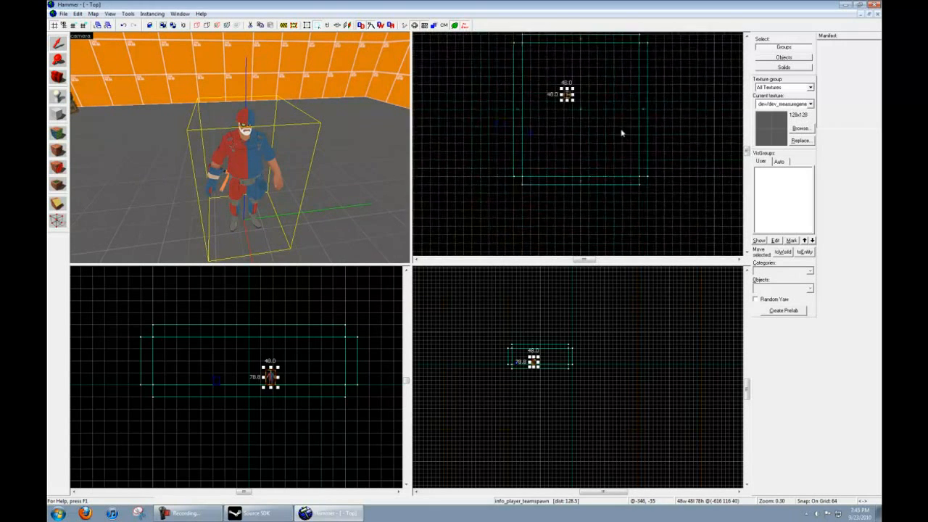
{"action": "scroll", "coordinate": [574, 165], "scroll_direction": "up", "scroll_amount": 2}
{"action": "scroll", "coordinate": [574, 166], "scroll_direction": "up", "scroll_amount": 3}
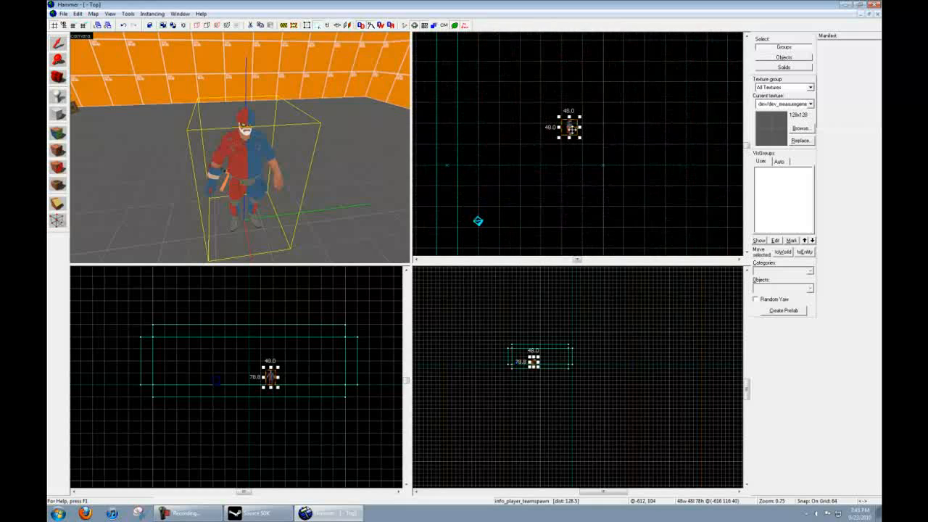
{"action": "middle_click_drag", "start_coordinate": [591, 132], "coordinate": [601, 123]}
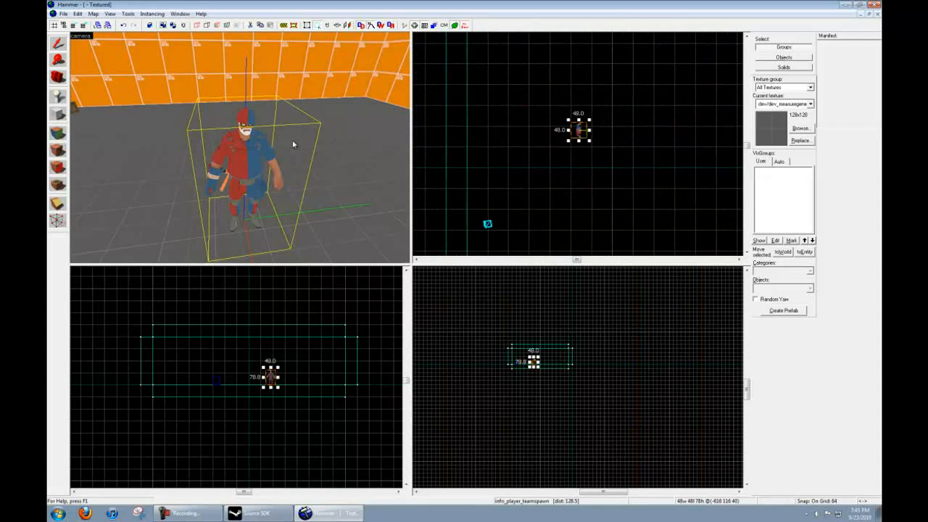
{"action": "key", "text": "z"}
{"action": "key", "text": "a"}
{"action": "key", "text": "z"}
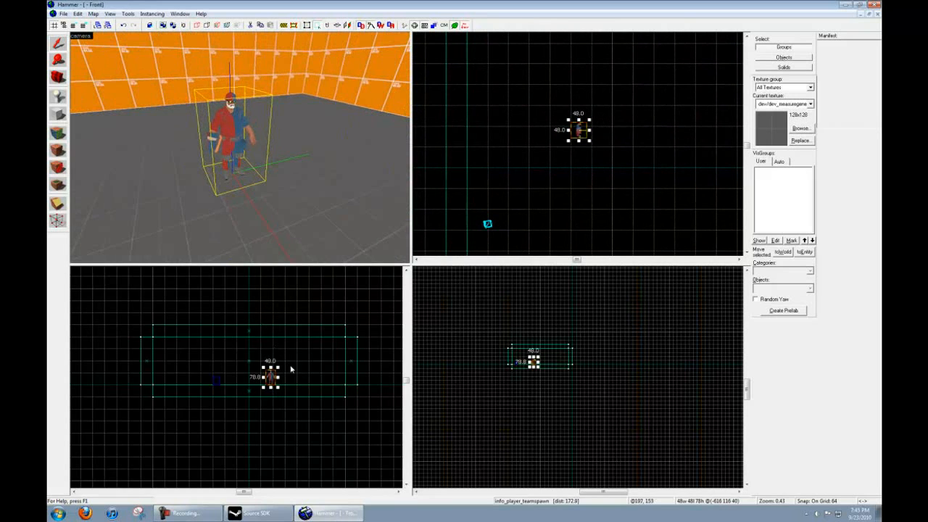
{"action": "scroll", "coordinate": [290, 369], "scroll_direction": "up", "scroll_amount": 15}
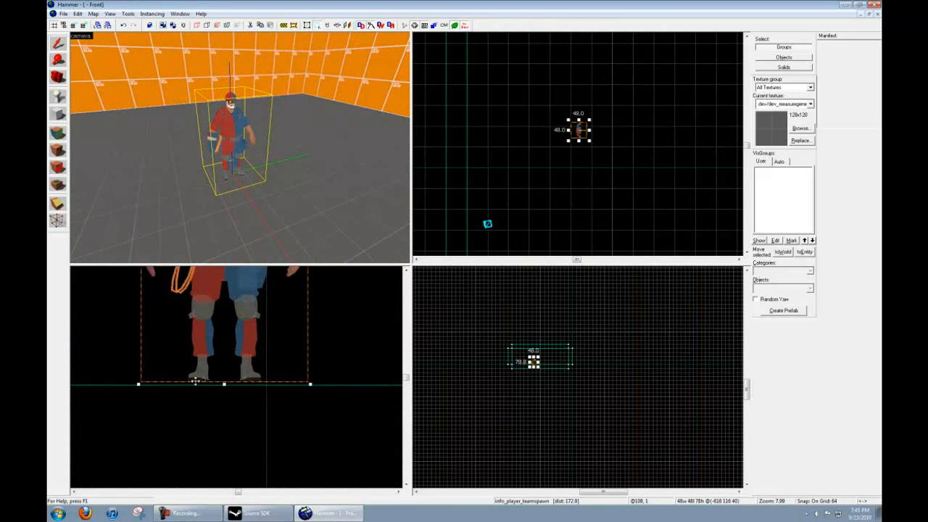
{"action": "scroll", "coordinate": [204, 395], "scroll_direction": "up", "scroll_amount": 2}
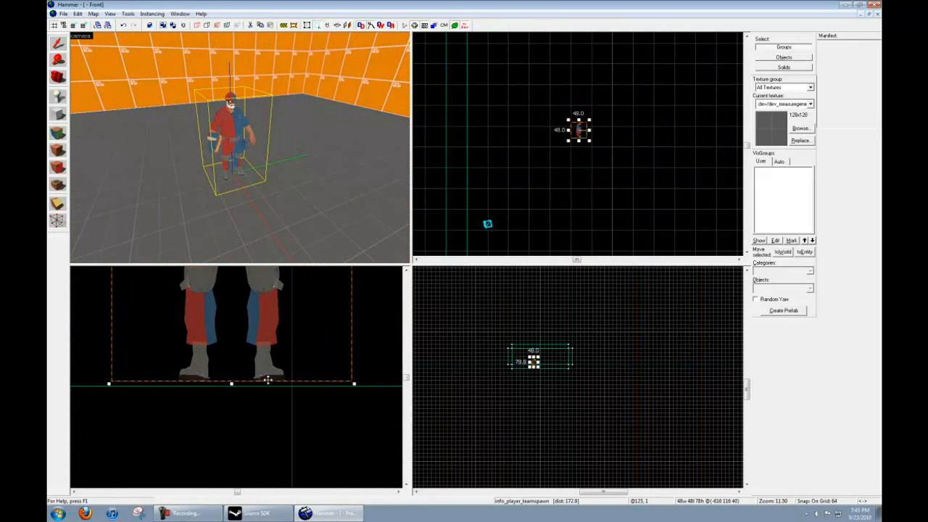
{"action": "scroll", "coordinate": [517, 369], "scroll_direction": "up", "scroll_amount": 8}
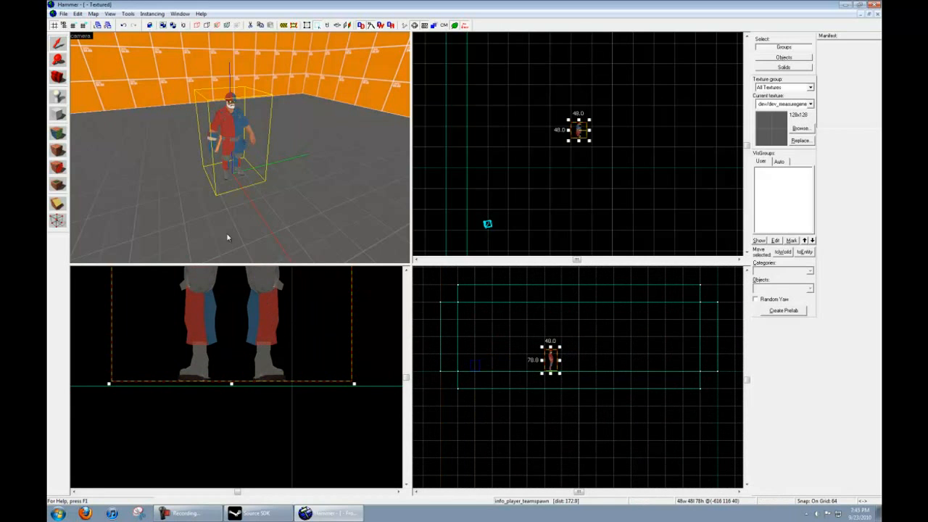
- Examine the team spawn from several sides in the 3D view and at full height in the front view
{"action": "key", "text": "z"}
{"action": "key", "text": "d"}
{"action": "key", "text": "a"}
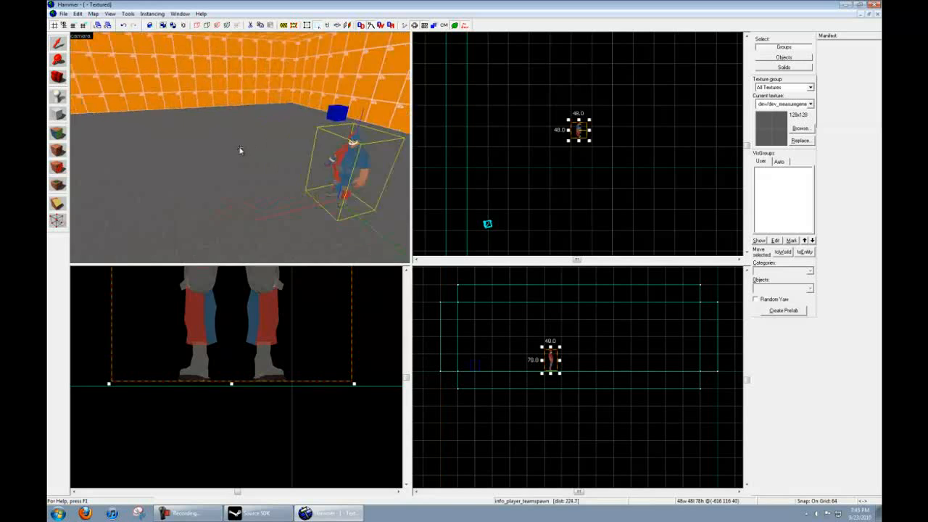
{"action": "key", "text": "s"}
{"action": "key", "text": "z"}
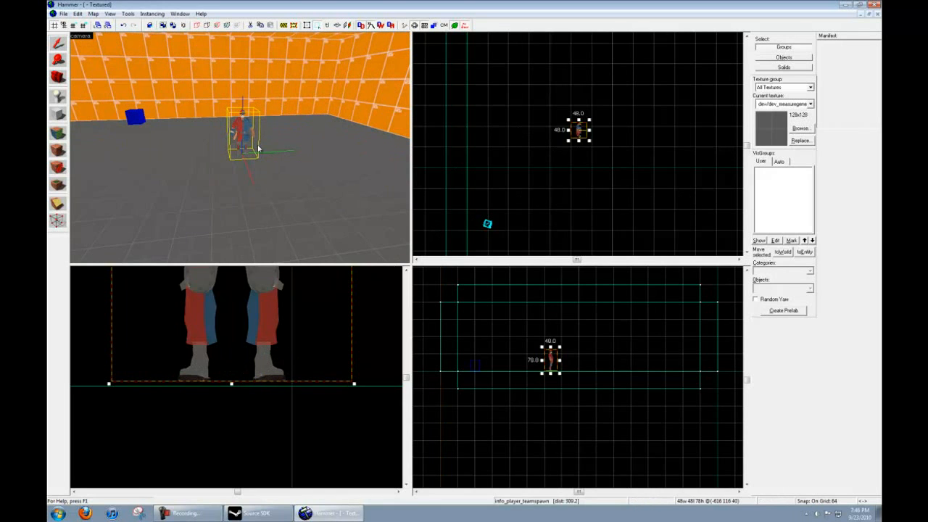
{"action": "key", "text": "z"}
{"action": "key", "text": "w"}
{"action": "key", "text": "d"}
{"action": "key", "text": "w"}
{"action": "key", "text": "d"}
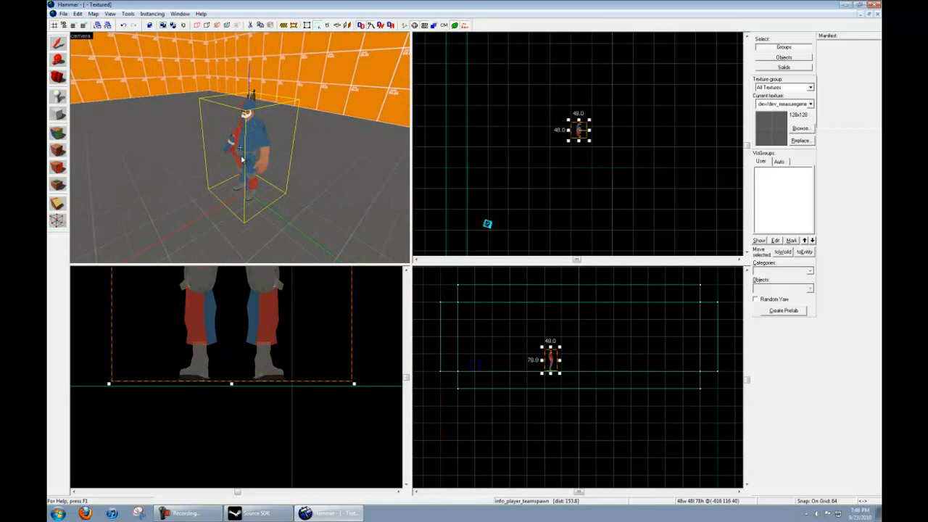
{"action": "key", "text": "a"}
{"action": "key", "text": "w"}
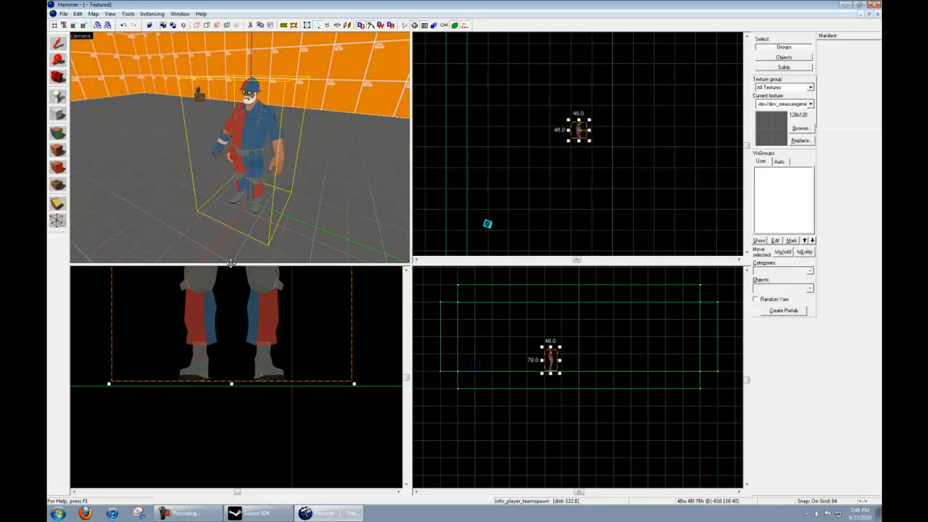
{"action": "middle_click_drag", "start_coordinate": [248, 290], "coordinate": [236, 393]}
{"action": "scroll", "coordinate": [238, 392], "scroll_direction": "down", "scroll_amount": 4}
{"action": "middle_click_drag", "start_coordinate": [236, 300], "coordinate": [242, 337]}
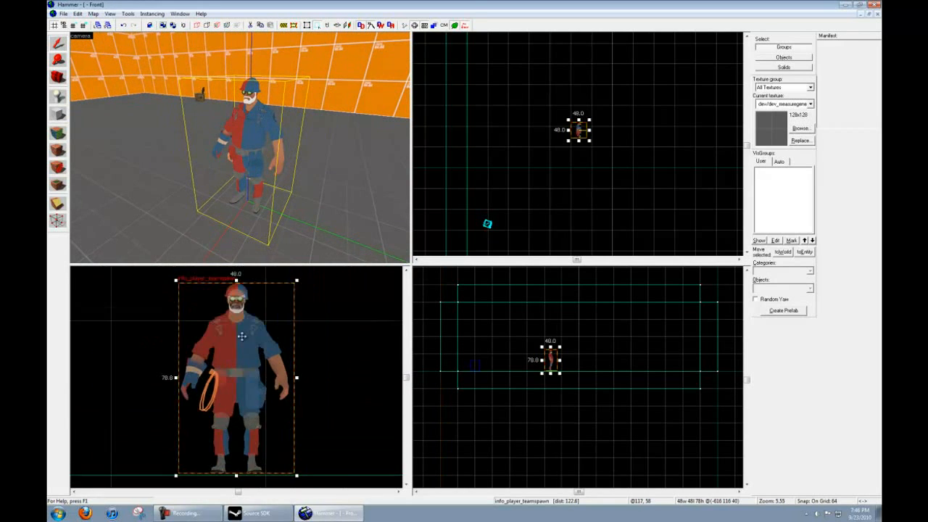
{"action": "scroll", "coordinate": [241, 336], "scroll_direction": "down", "scroll_amount": 3}
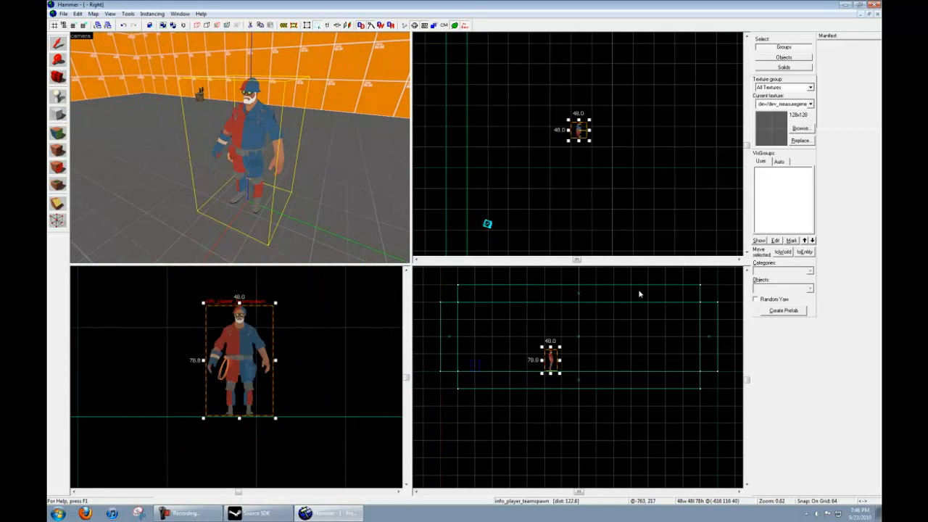
- Place an item_healthkit_full entity on the floor beside the ammo pack near the wall
{"action": "left_click", "coordinate": [59, 100]}
{"action": "key", "text": "z"}
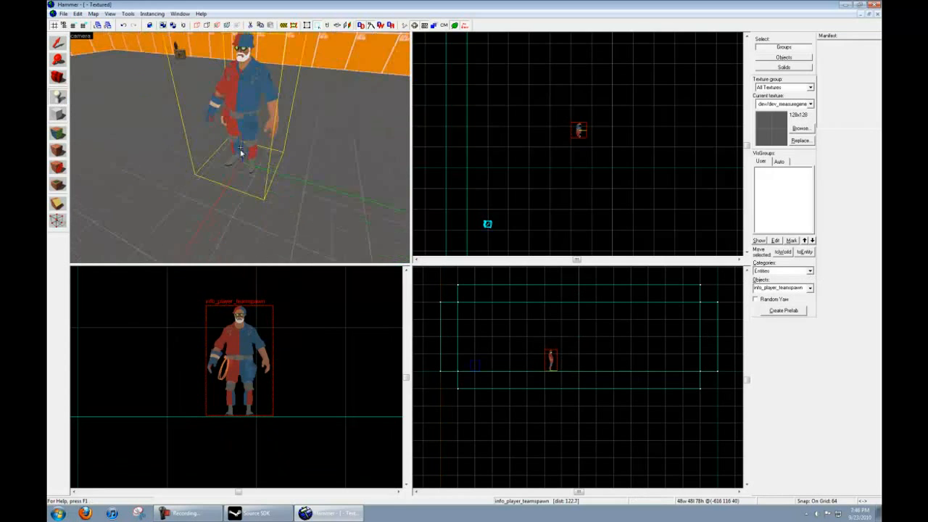
{"action": "key", "text": "s"}
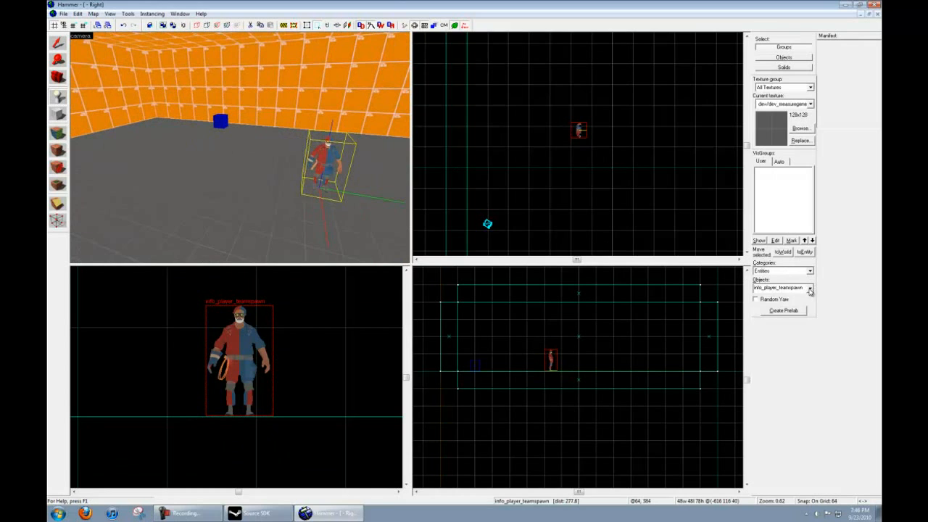
{"action": "left_click", "coordinate": [810, 289]}
{"action": "scroll", "coordinate": [771, 349], "scroll_direction": "down", "scroll_amount": 3}
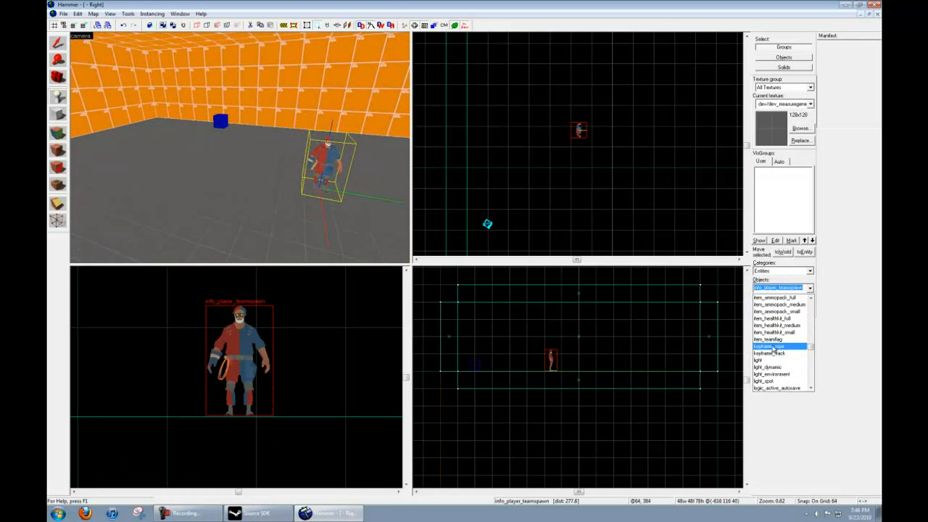
{"action": "left_click", "coordinate": [785, 319]}
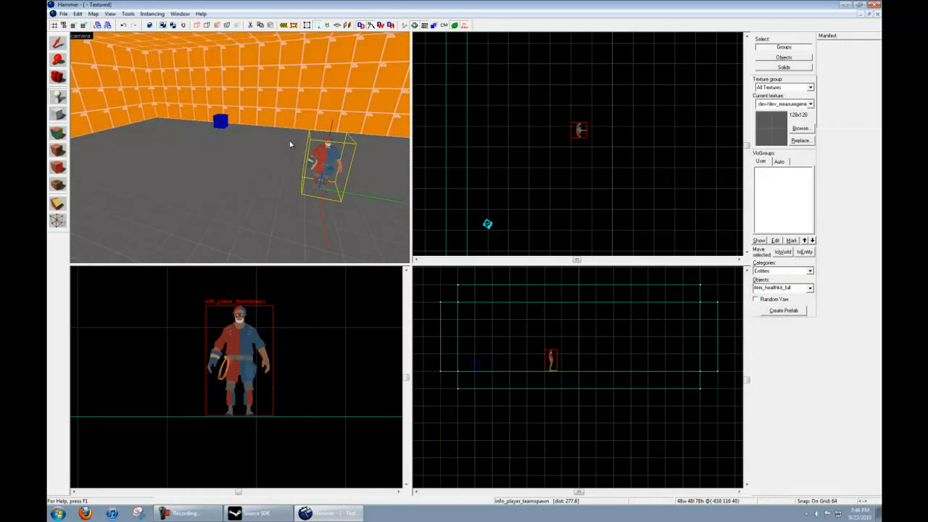
{"action": "left_click", "coordinate": [234, 130]}
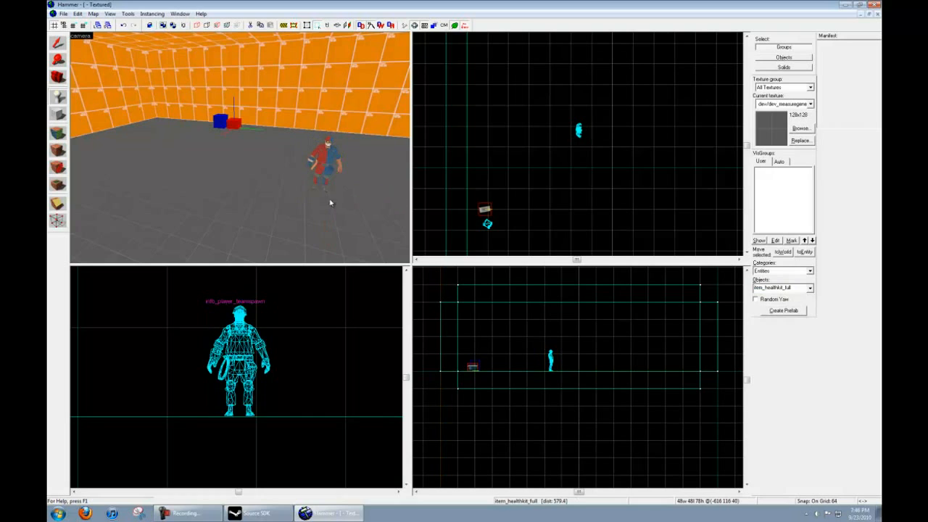
- Place a keyframe_rope entity on the orange wall of the room, well above the floor
{"action": "left_click", "coordinate": [811, 288]}
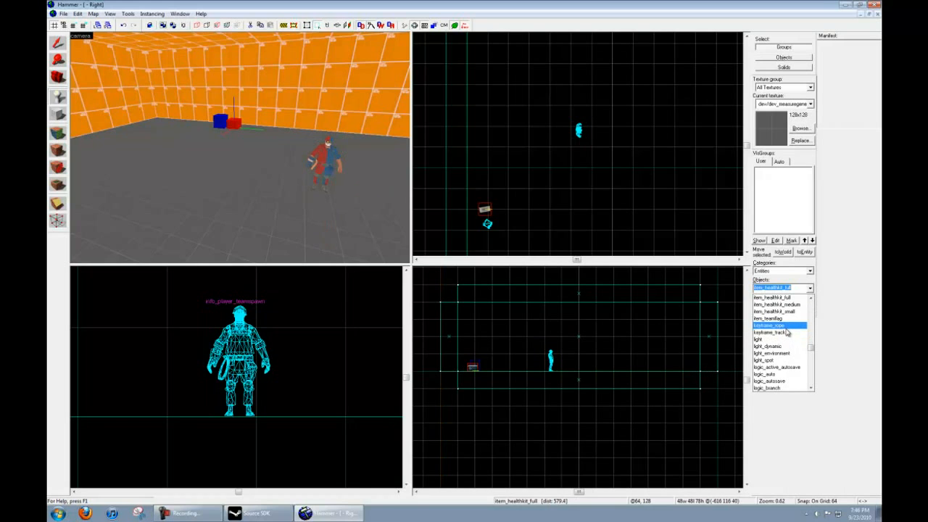
{"action": "left_click", "coordinate": [308, 149]}
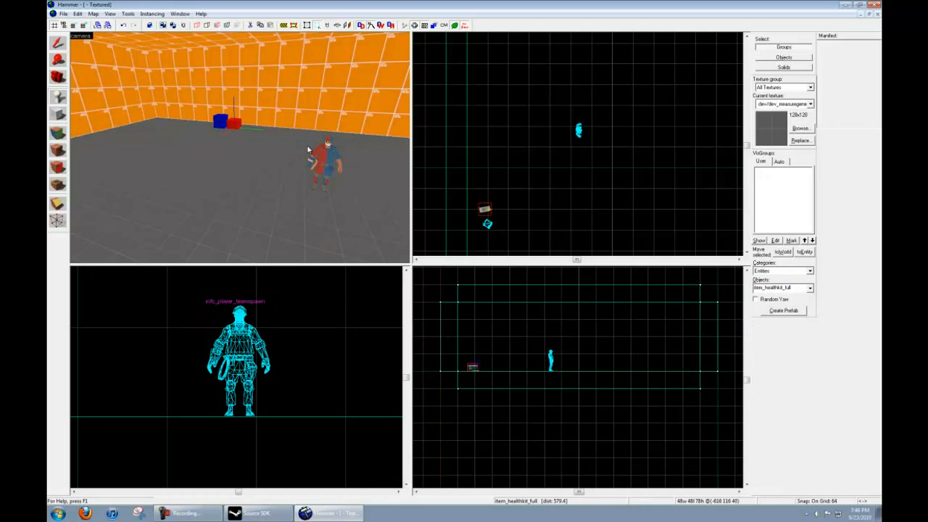
{"action": "key", "text": "z"}
{"action": "key", "text": "w"}
{"action": "key", "text": "w"}
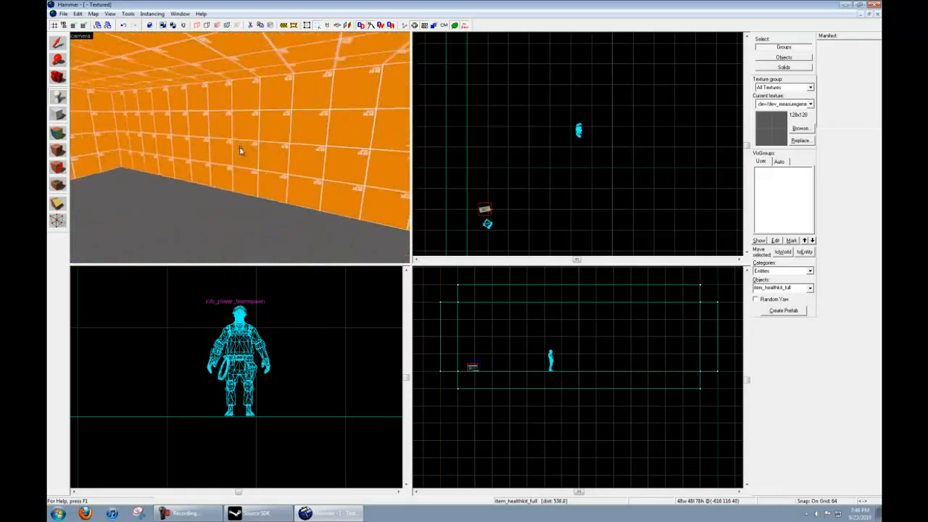
{"action": "key", "text": "w"}
{"action": "key", "text": "z"}
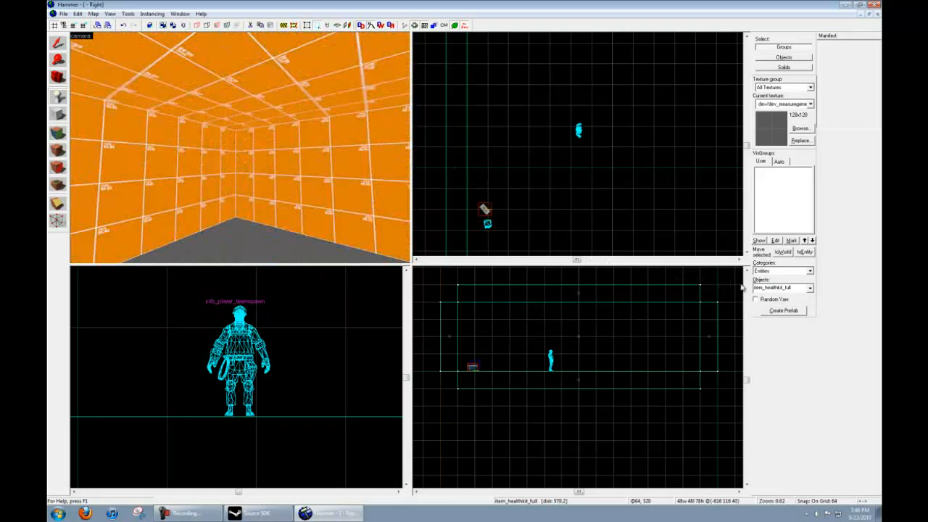
{"action": "left_click", "coordinate": [809, 288]}
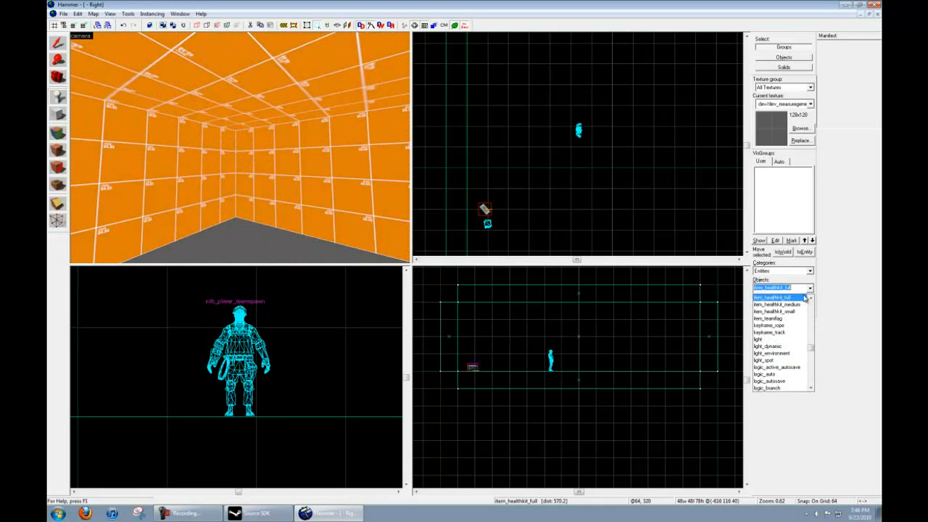
{"action": "left_click", "coordinate": [783, 327]}
{"action": "key", "text": "z"}
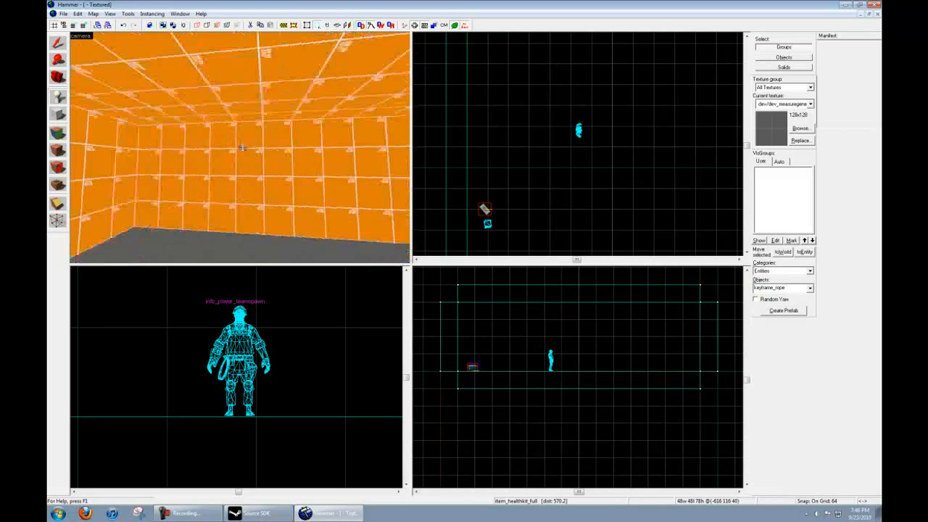
{"action": "left_click", "coordinate": [249, 133]}
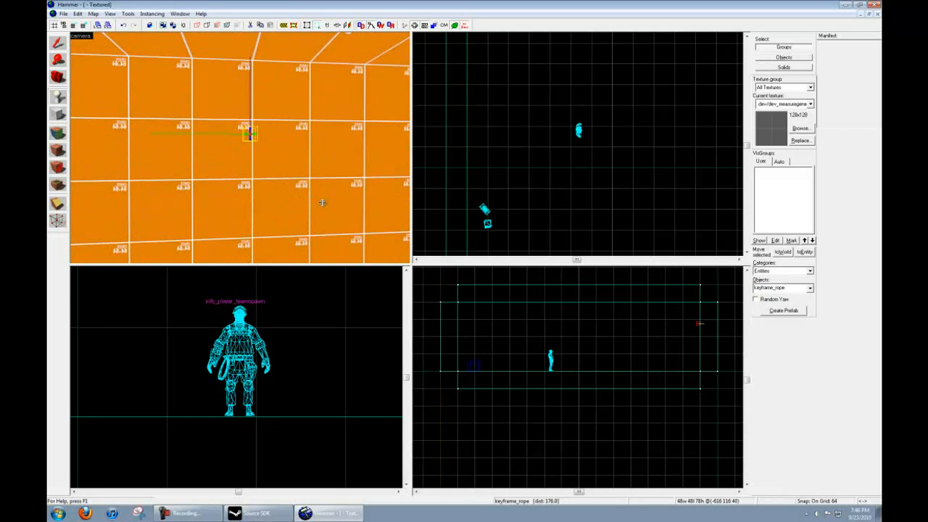
- Find the rope entities with "rope" and place a move_rope on the same wall, at some distance from the keyframe_rope
{"action": "left_click", "coordinate": [809, 289]}
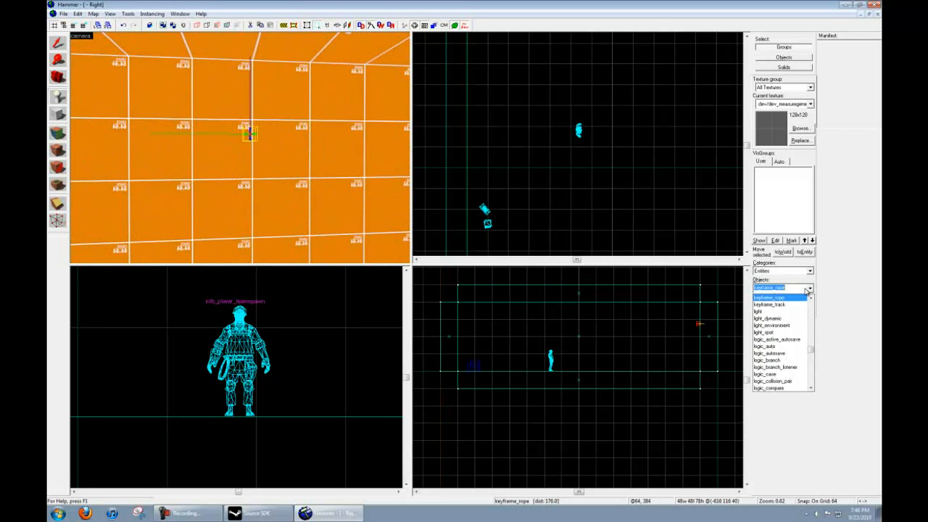
{"action": "type", "text": "rope"}
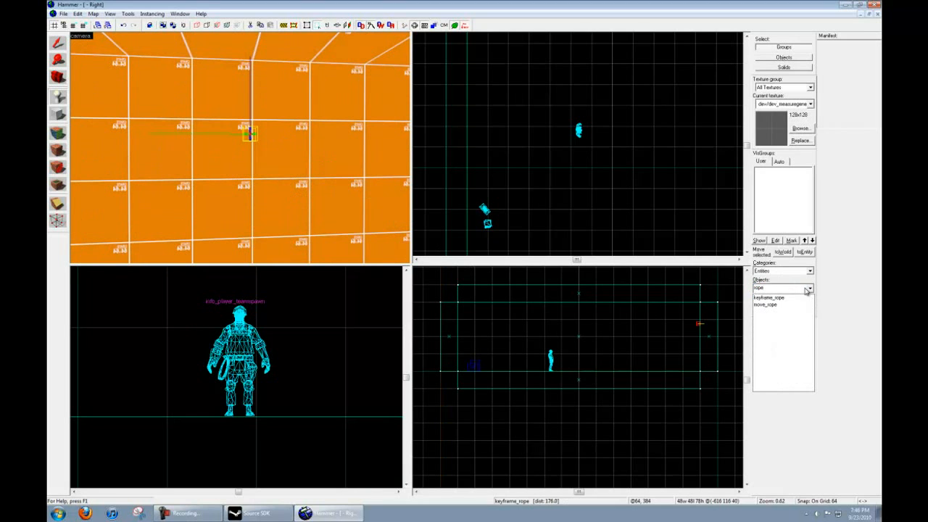
{"action": "left_click", "coordinate": [785, 306]}
{"action": "key", "text": "z"}
{"action": "key", "text": "a"}
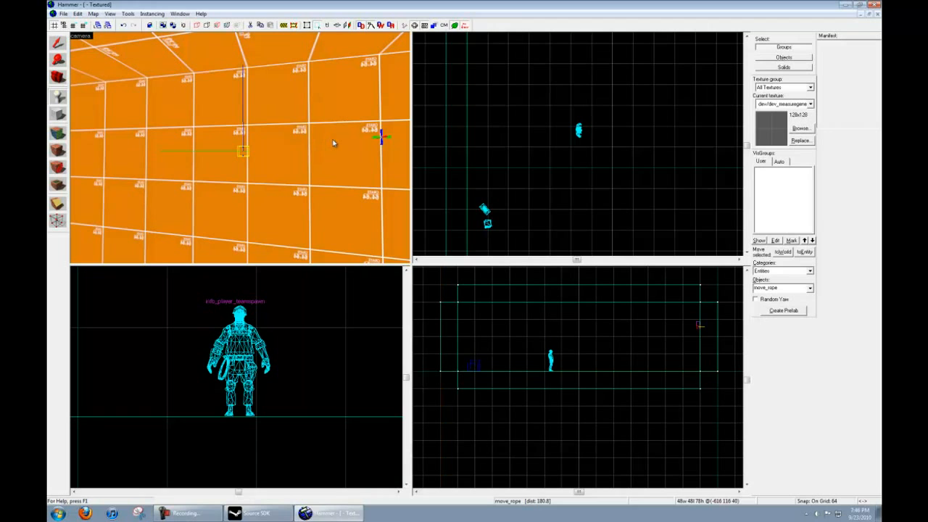
{"action": "key", "text": "z"}
{"action": "key", "text": "d"}
{"action": "key", "text": "z"}
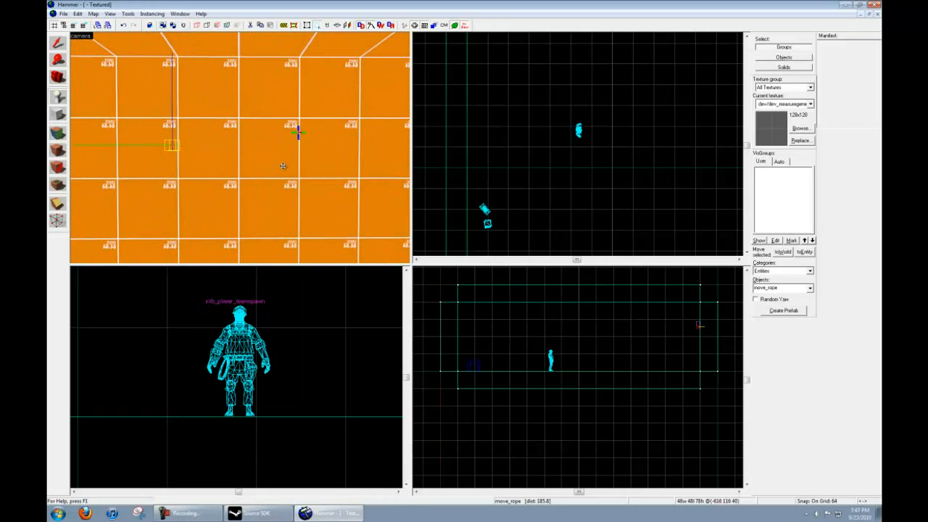
- Name the move_rope entity MR1 in its object properties and apply the change
{"action": "key", "text": "alt+Return"}
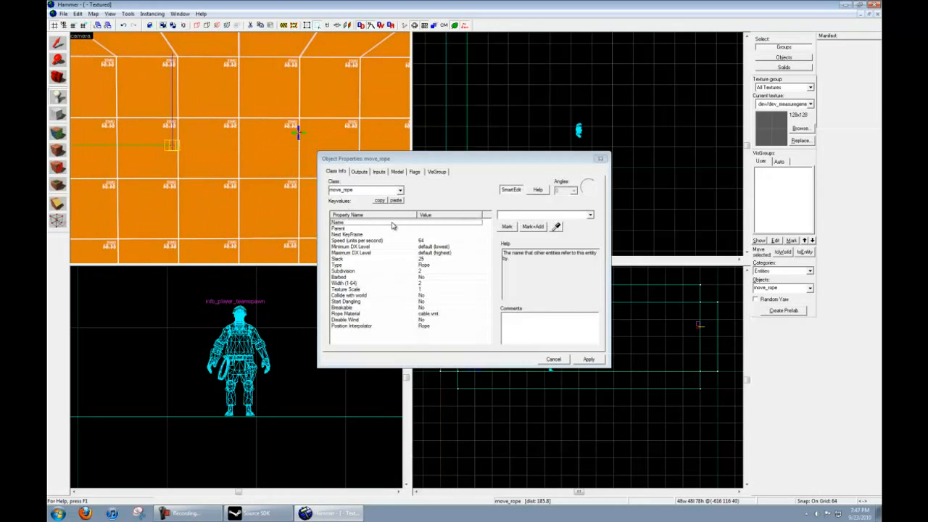
{"action": "type", "text": "K"}
{"action": "key", "text": "BackSpace"}
{"action": "type", "text": "M"}
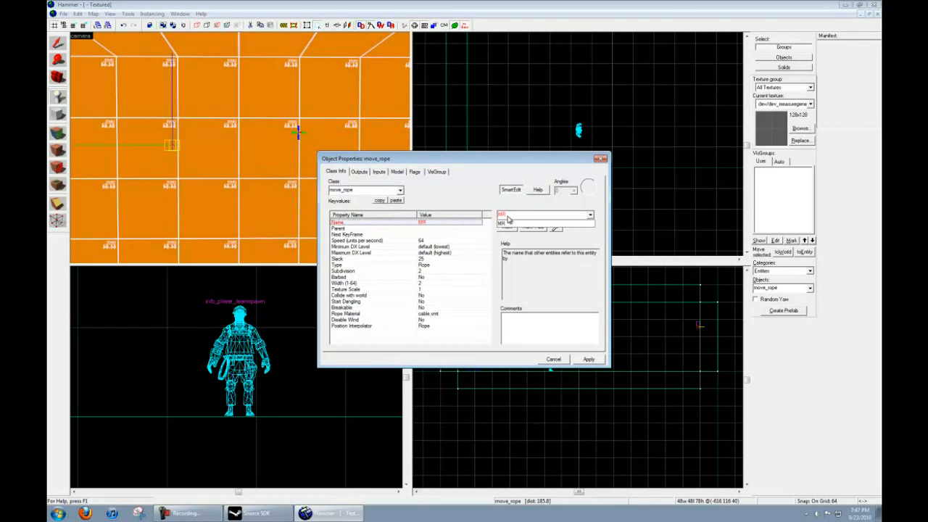
{"action": "type", "text": "R1"}
{"action": "left_click", "coordinate": [587, 359]}
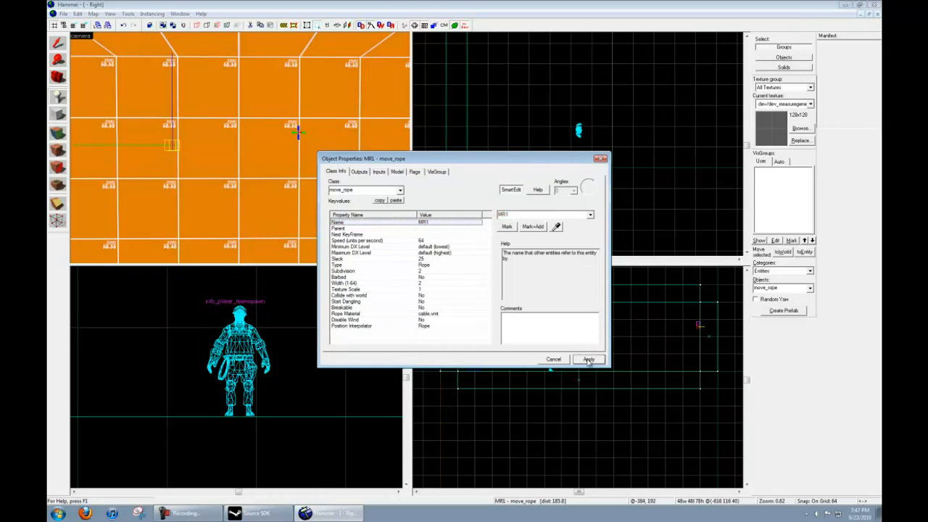
- Undo the stray move_rope placed beside the keyframe_rope and select the keyframe_rope itself
{"action": "left_click", "coordinate": [299, 132]}
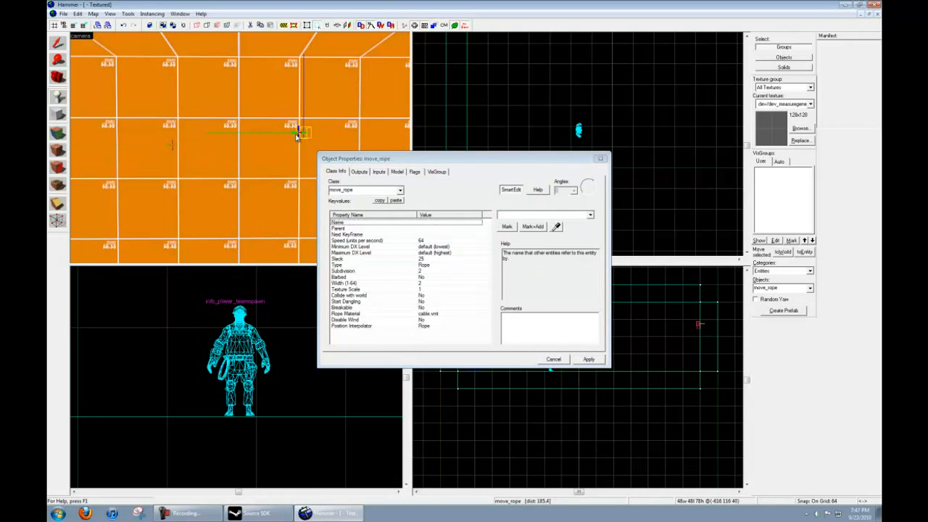
{"action": "key", "text": "ctrl+z"}
{"action": "key", "text": "shift+s"}
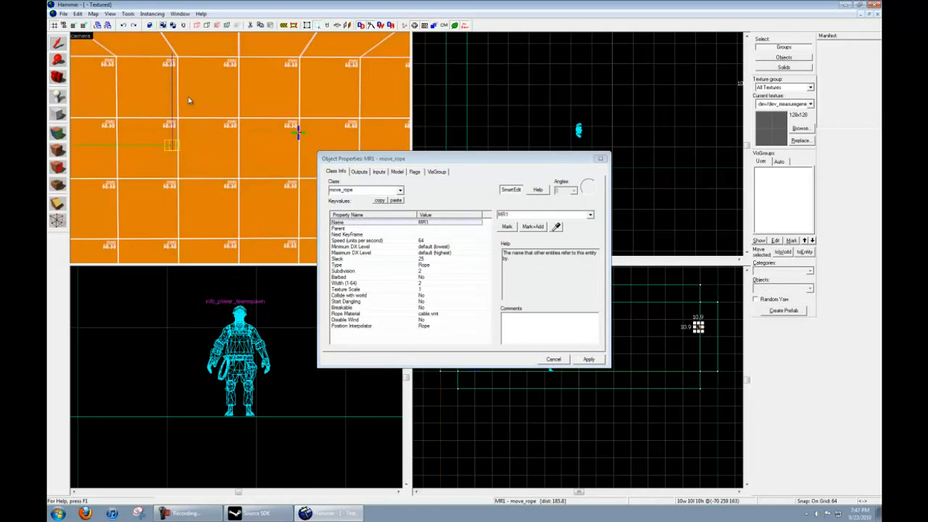
{"action": "left_click", "coordinate": [298, 135]}
{"action": "key", "text": "z"}
{"action": "key", "text": "w"}
{"action": "key", "text": "z"}
{"action": "left_click", "coordinate": [249, 147]}
{"action": "key", "text": "z"}
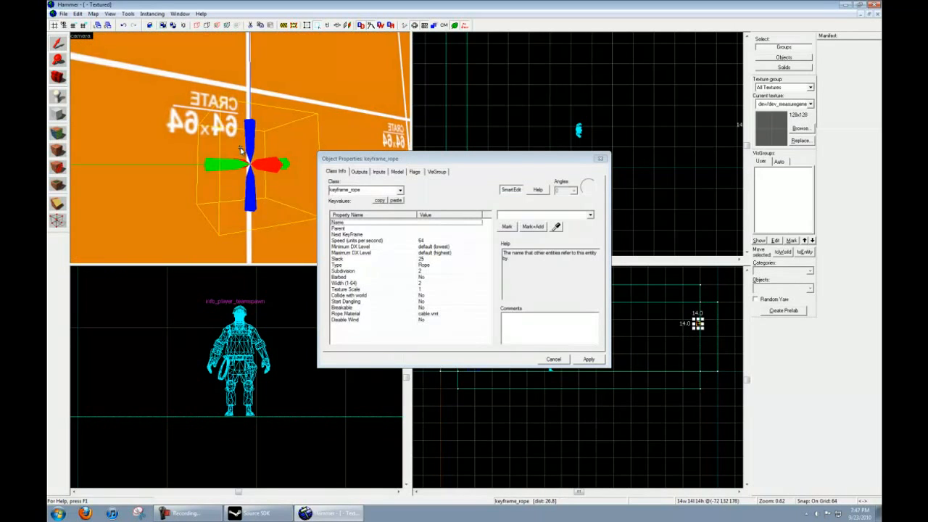
{"action": "key", "text": "s"}
- Name the keyframe_rope entity KF_01 and apply the change
{"action": "left_click", "coordinate": [507, 217]}
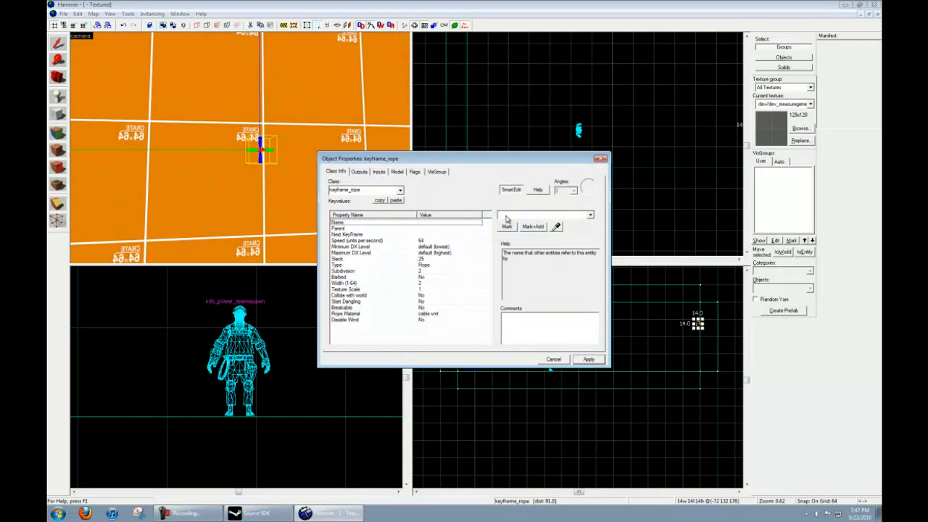
{"action": "type", "text": "KF1"}
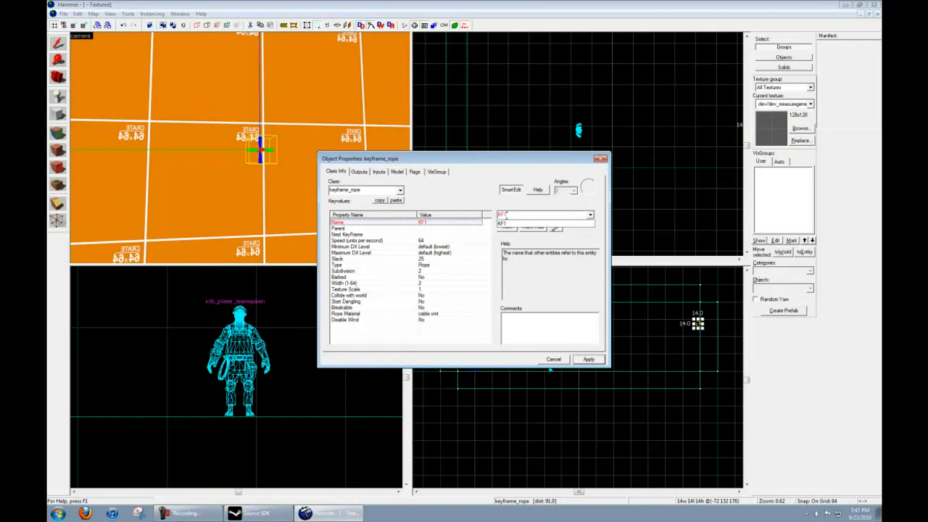
{"action": "key", "text": "Return"}
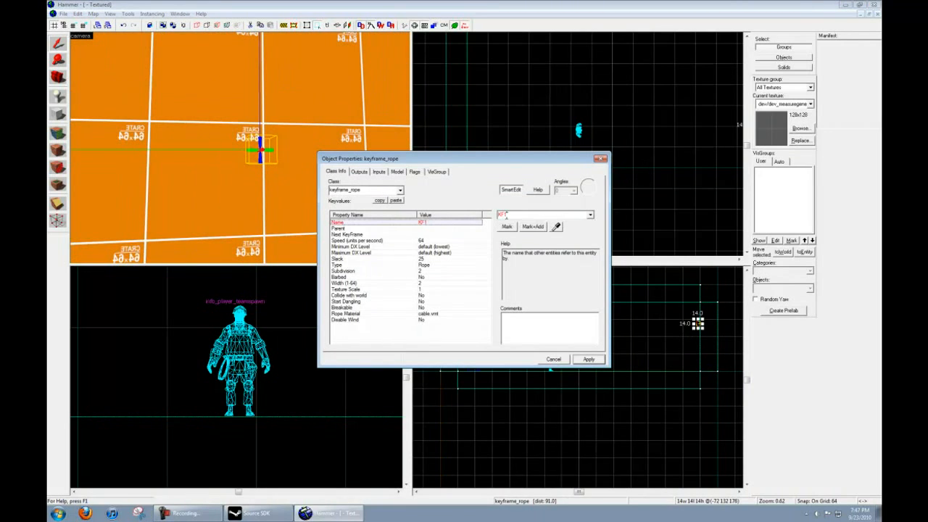
{"action": "left_click", "coordinate": [588, 358]}
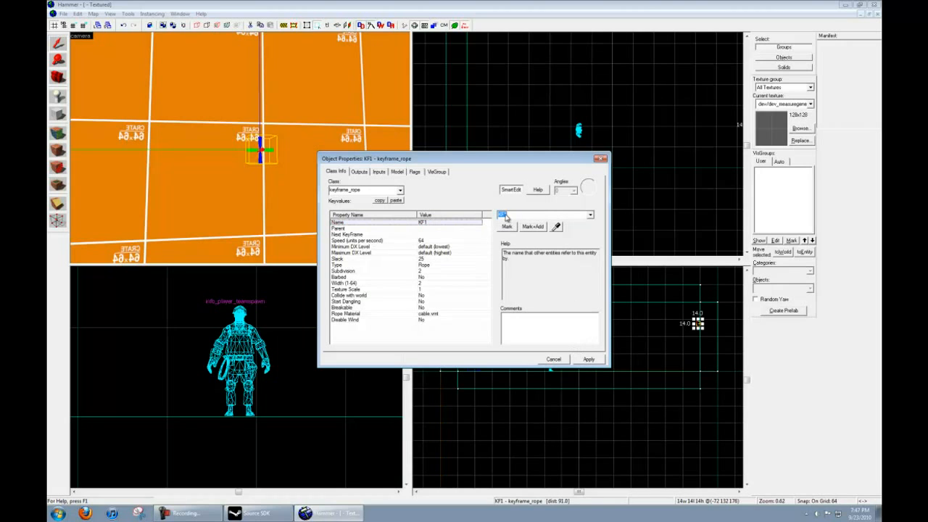
{"action": "type", "text": "_01"}
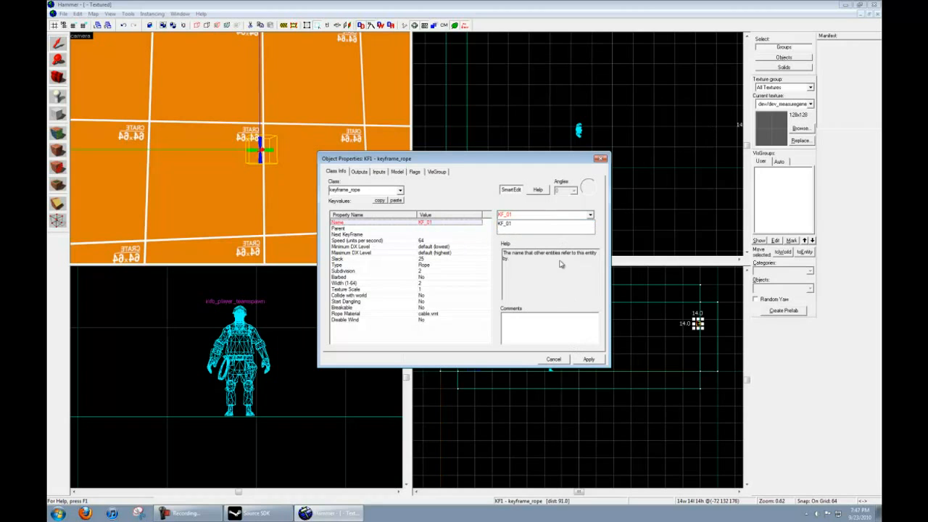
{"action": "left_click", "coordinate": [588, 359]}
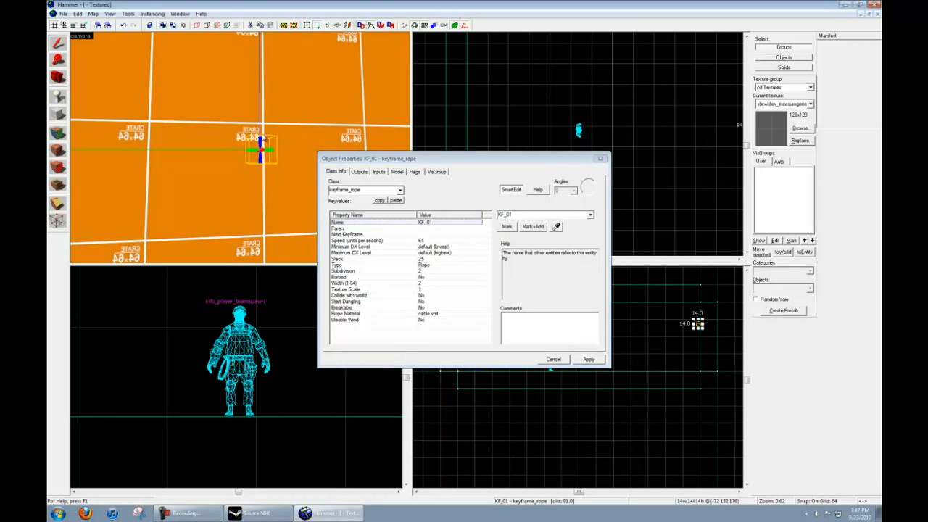
- Select the MR1 move_rope on the wall and set its Next KeyFrame to KF_01 by picking the keyframe_rope in the 3D view
{"action": "left_click", "coordinate": [233, 151]}
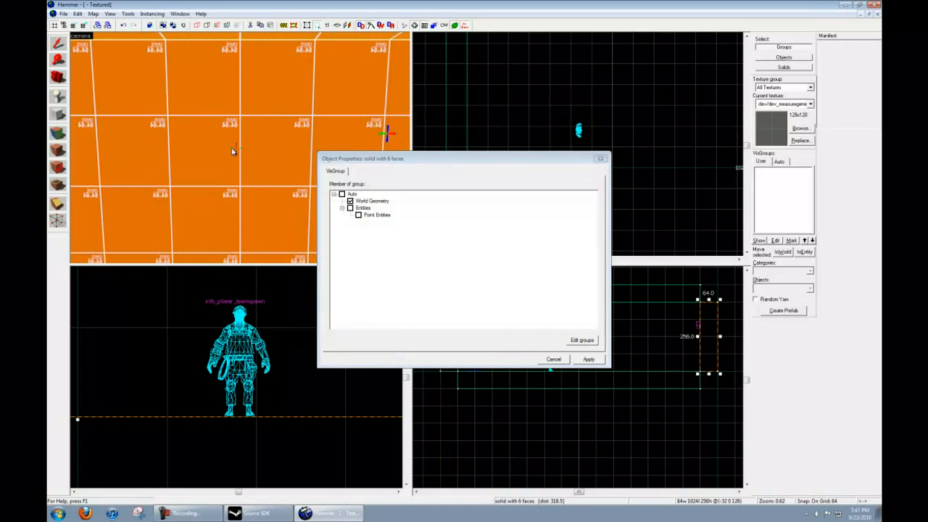
{"action": "key", "text": "w"}
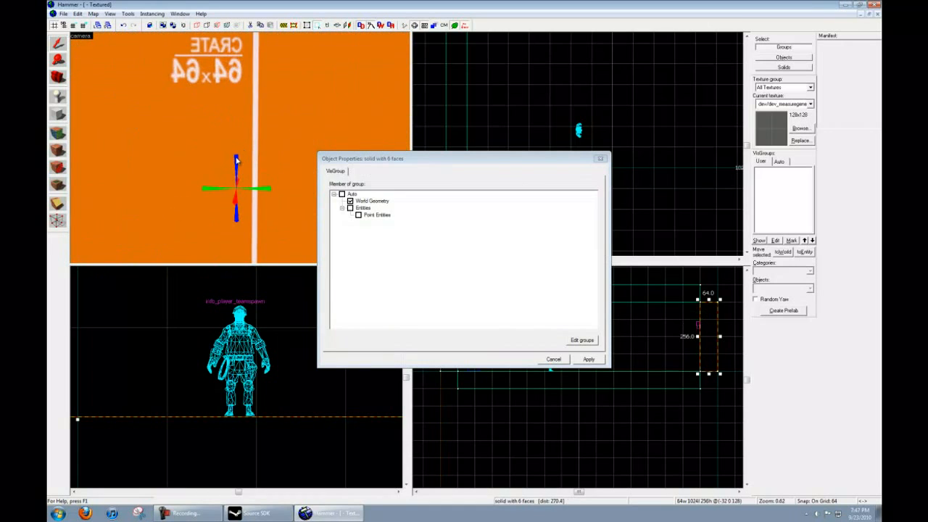
{"action": "left_click", "coordinate": [236, 160]}
{"action": "key", "text": "s"}
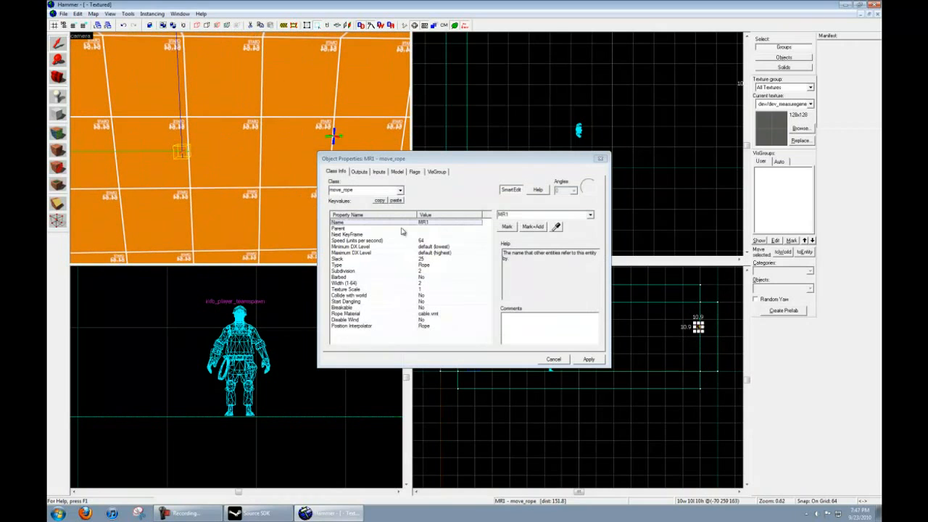
{"action": "left_click", "coordinate": [374, 235]}
{"action": "left_click", "coordinate": [556, 227]}
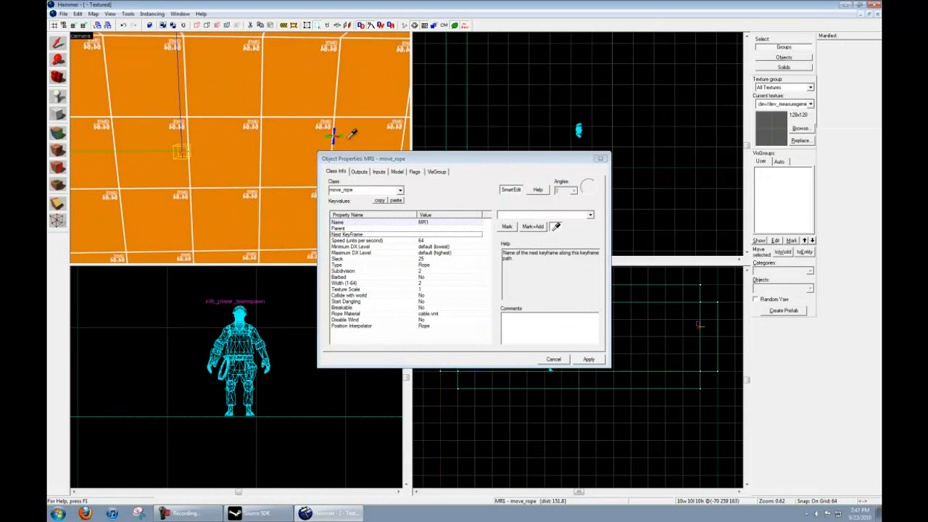
{"action": "left_click", "coordinate": [334, 136]}
{"action": "key", "text": "z"}
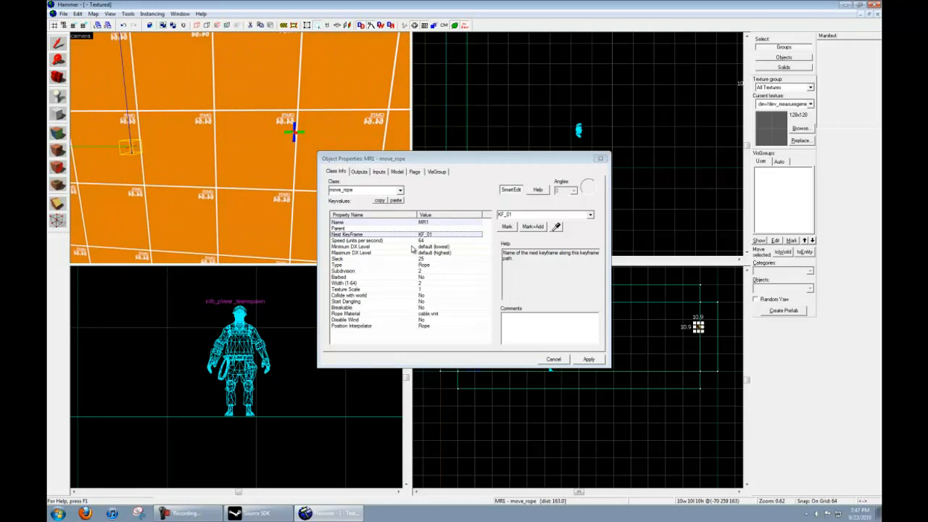
{"action": "left_click", "coordinate": [569, 354]}
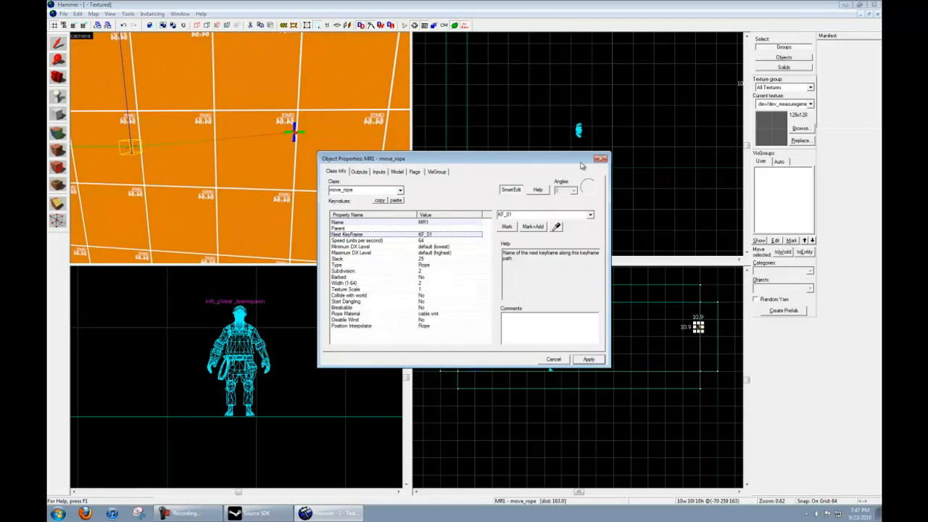
- Examine the rope span between the move_rope and the keyframe_rope in the 3D view
{"action": "key", "text": "z"}
{"action": "key", "text": "w"}
{"action": "key", "text": "s"}
{"action": "key", "text": "z"}
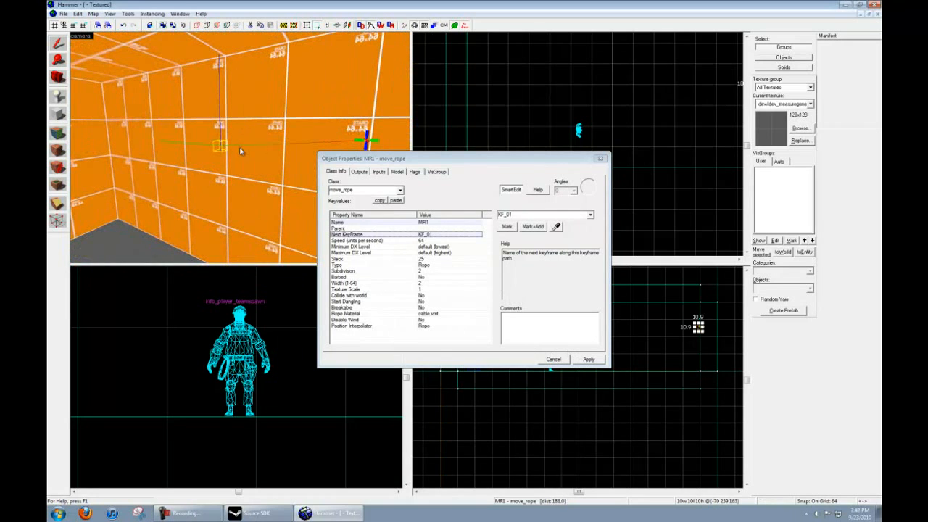
- Close the MR1 properties and select the KF_01 keyframe_rope on the wall in the 3D view
{"action": "key", "text": "z"}
{"action": "key", "text": "w"}
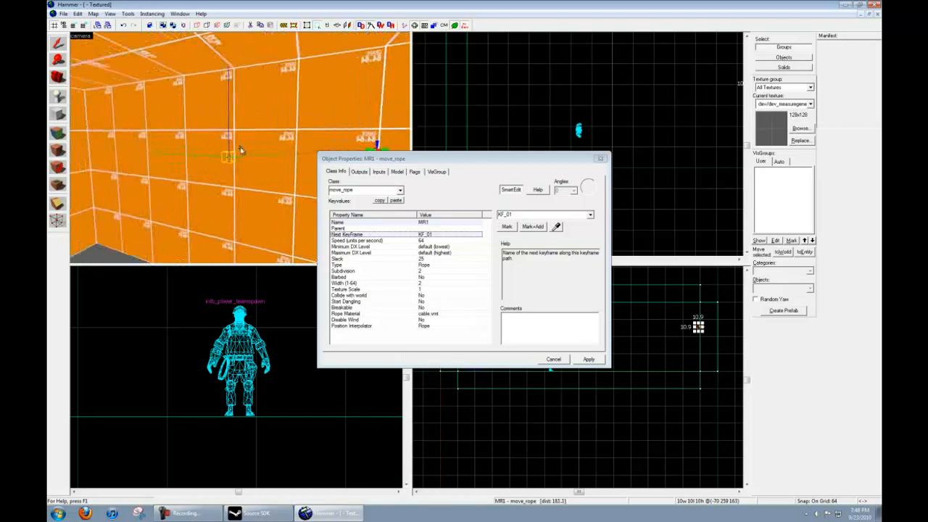
{"action": "key", "text": "s"}
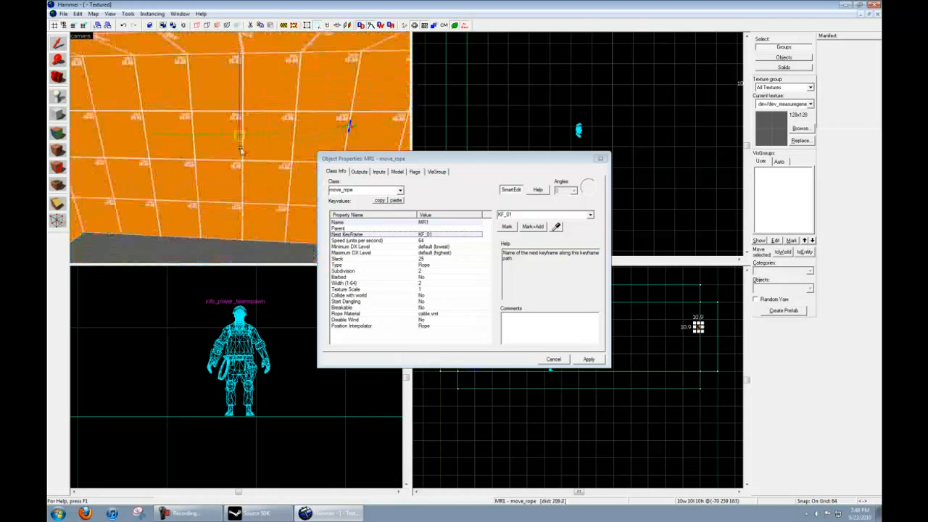
{"action": "key", "text": "z"}
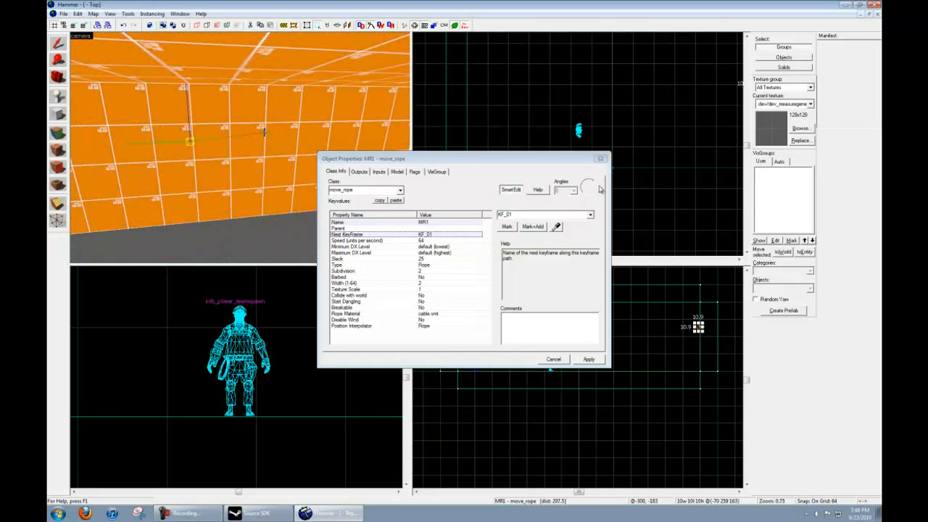
{"action": "left_click", "coordinate": [601, 159]}
{"action": "key", "text": "z"}
{"action": "key", "text": "w"}
{"action": "left_click", "coordinate": [238, 162]}
{"action": "key", "text": "s"}
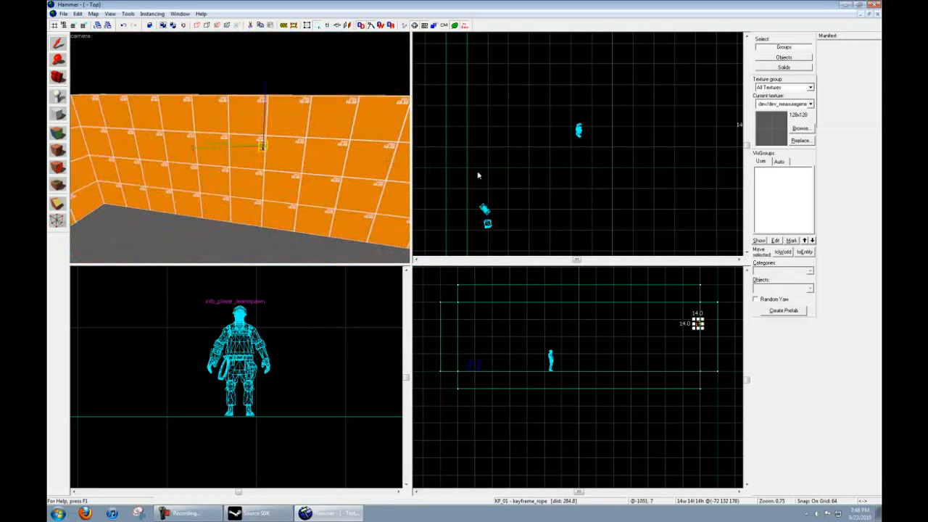
- Extend the rope across the room with two successive keyframe_rope copies, at about (-384, 128, 176) and (-576, -64, 176)
{"action": "scroll", "coordinate": [550, 127], "scroll_direction": "down", "scroll_amount": 4}
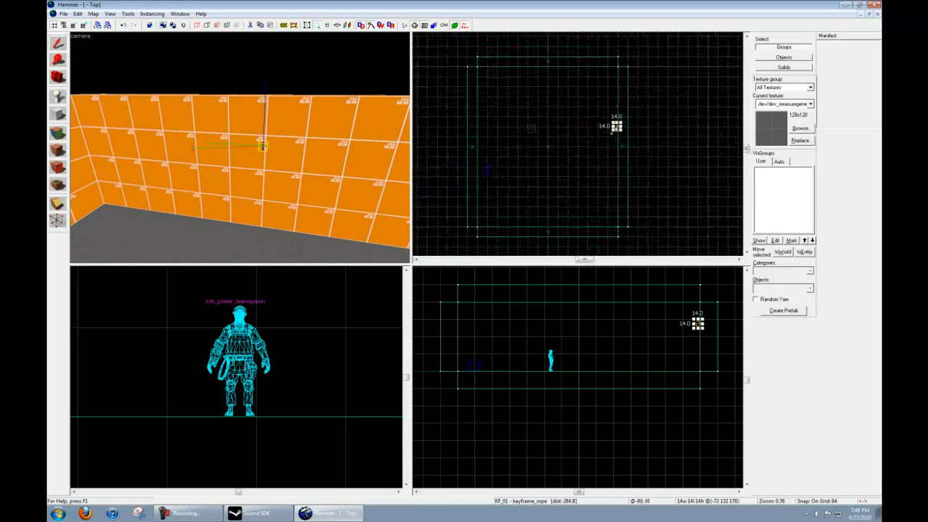
{"action": "left_click_drag", "start_coordinate": [617, 127], "coordinate": [557, 126], "text": "shift"}
{"action": "key", "text": "z"}
{"action": "key", "text": "s"}
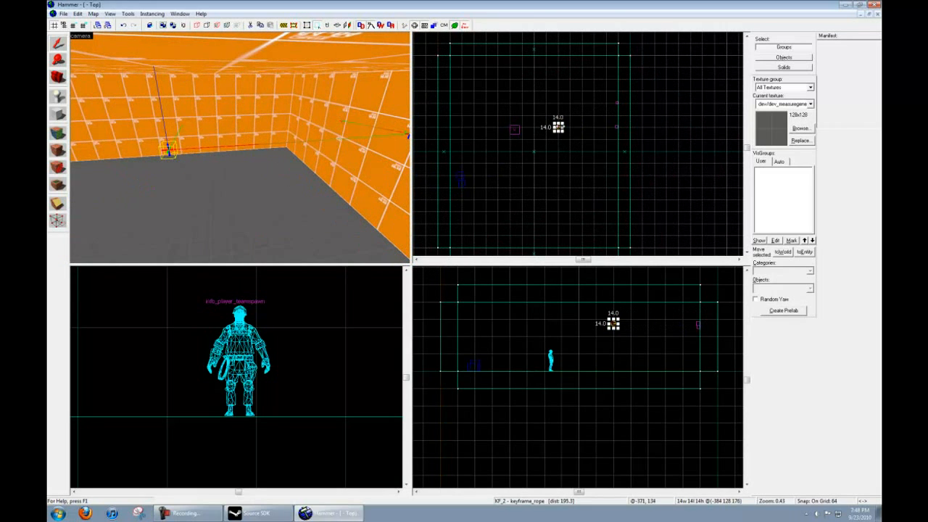
{"action": "left_click_drag", "start_coordinate": [558, 126], "coordinate": [522, 163], "text": "shift"}
{"action": "key", "text": "z"}
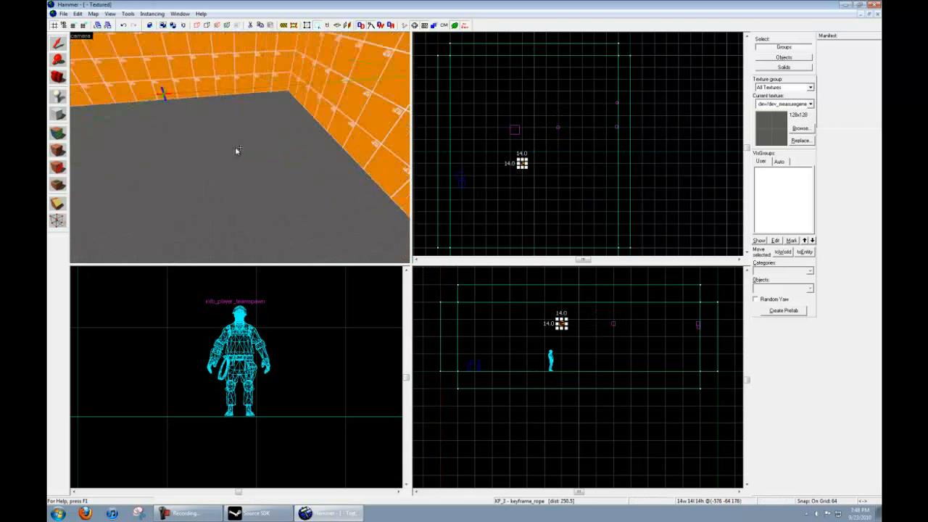
{"action": "key", "text": "s"}
{"action": "key", "text": "w"}
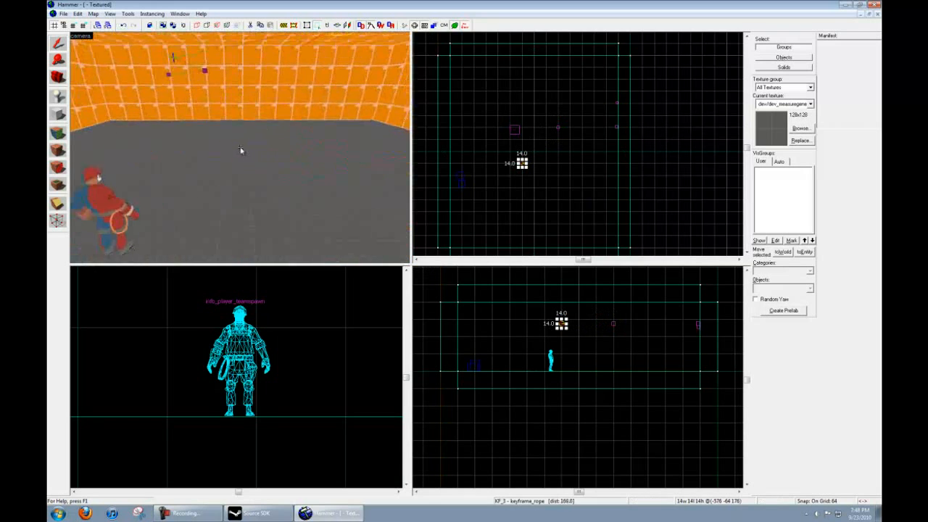
- Choose obj_dispenser as the entity class and place a dispenser on the room's floor
{"action": "key", "text": "z"}
{"action": "key", "text": "shift+e"}
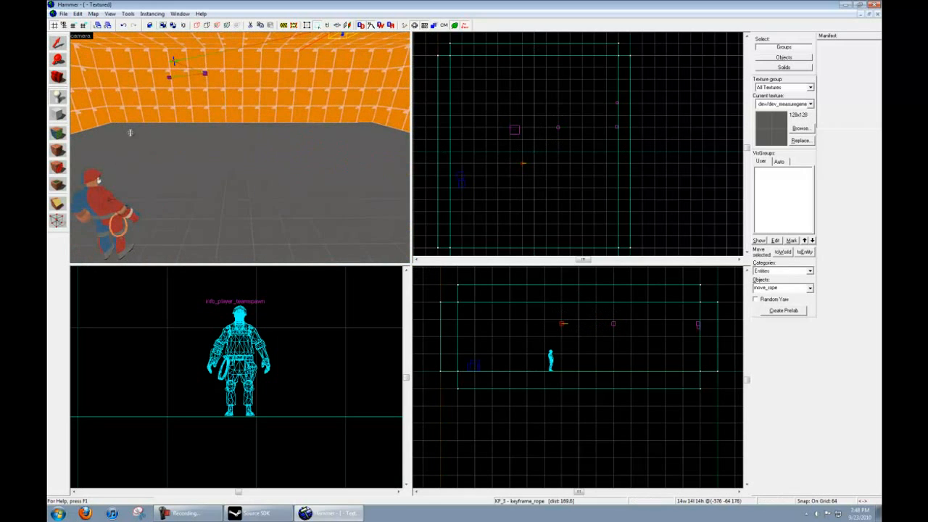
{"action": "left_click", "coordinate": [797, 288]}
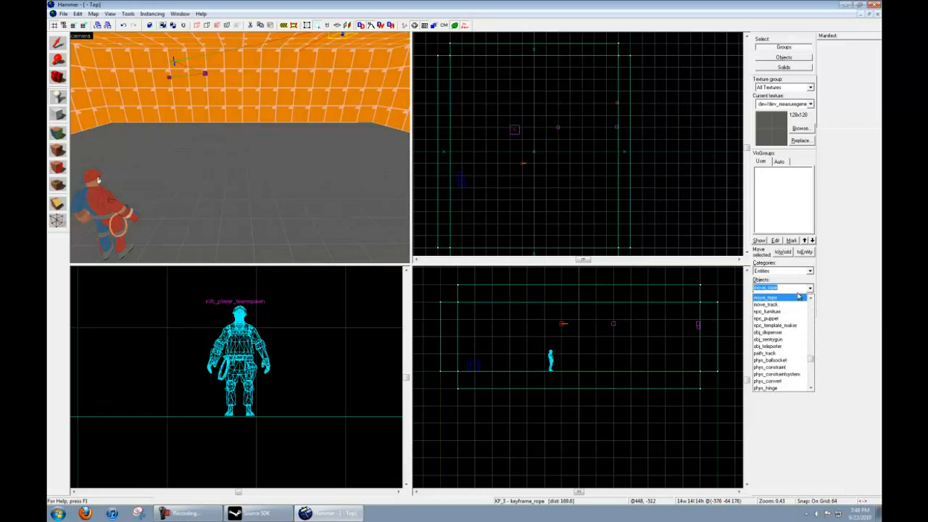
{"action": "left_click", "coordinate": [776, 332]}
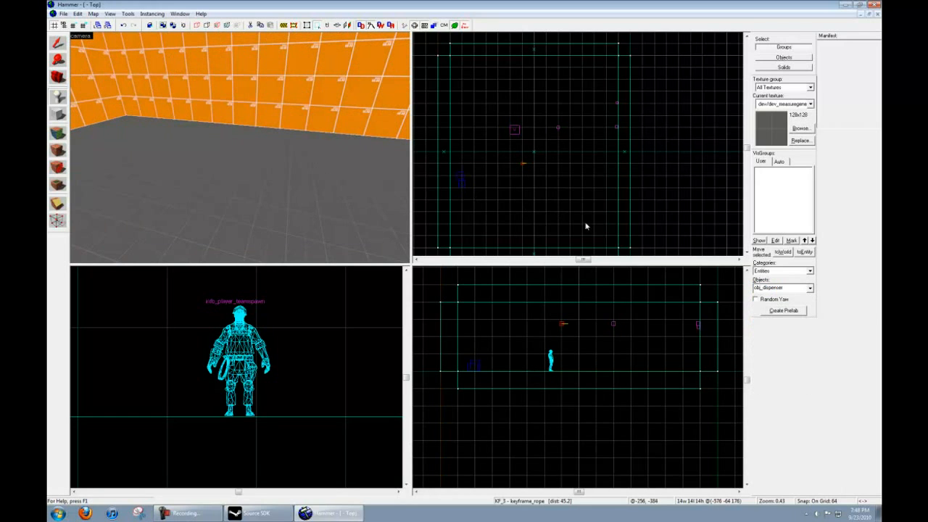
{"action": "left_click", "coordinate": [810, 288]}
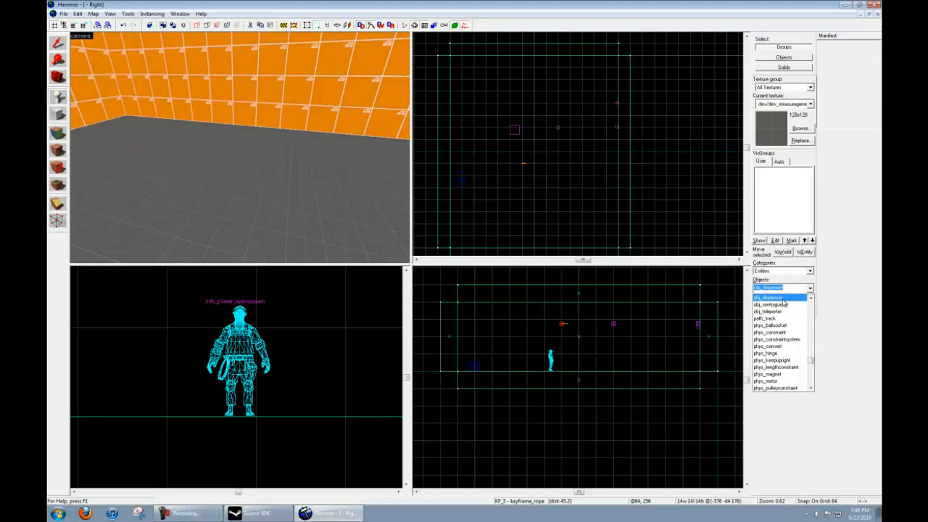
{"action": "left_click", "coordinate": [273, 189]}
{"action": "left_click", "coordinate": [277, 187]}
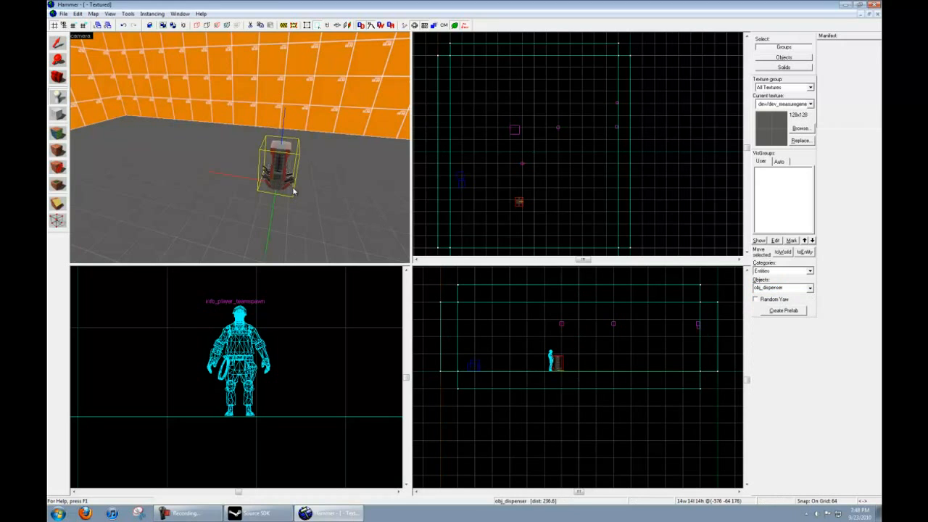
- Examine the placed dispenser model from close up and from several sides in the 3D view
{"action": "key", "text": "s"}
{"action": "key", "text": "w"}
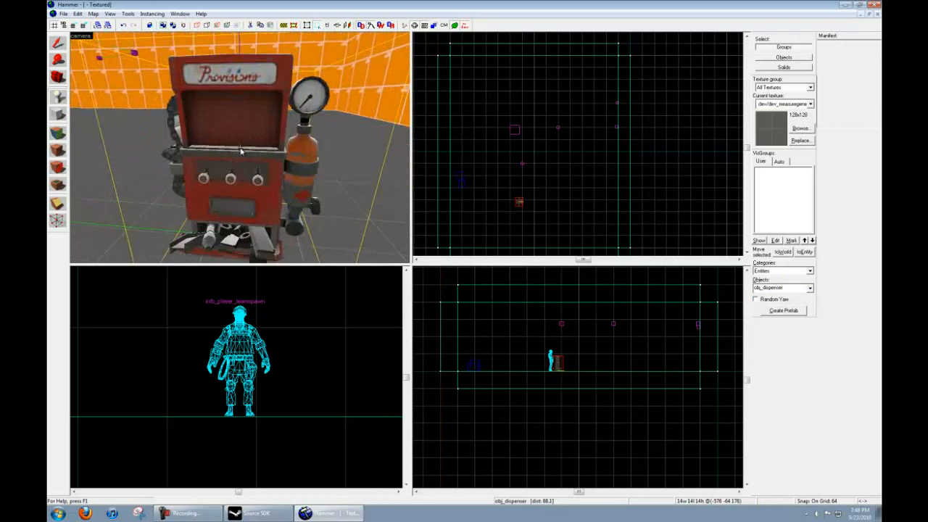
{"action": "key", "text": "s"}
{"action": "key", "text": "w"}
{"action": "key", "text": "w"}
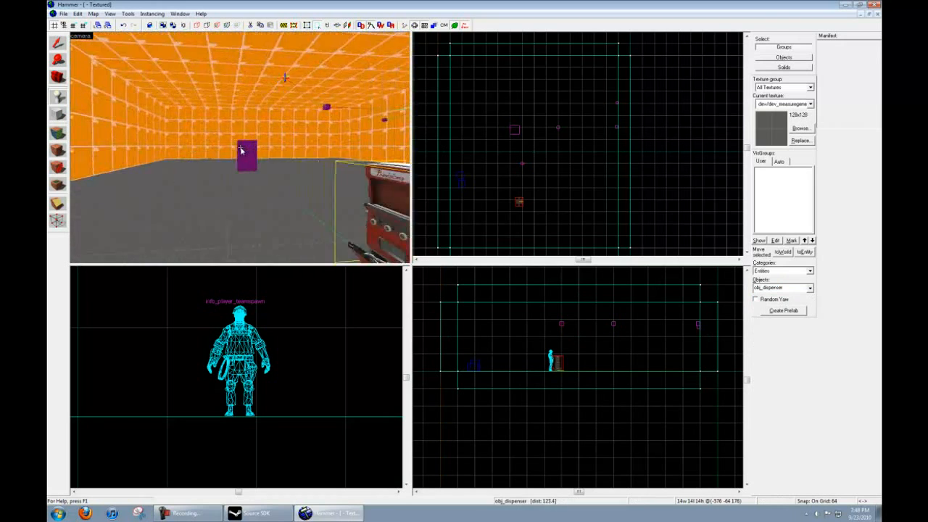
{"action": "key", "text": "w"}
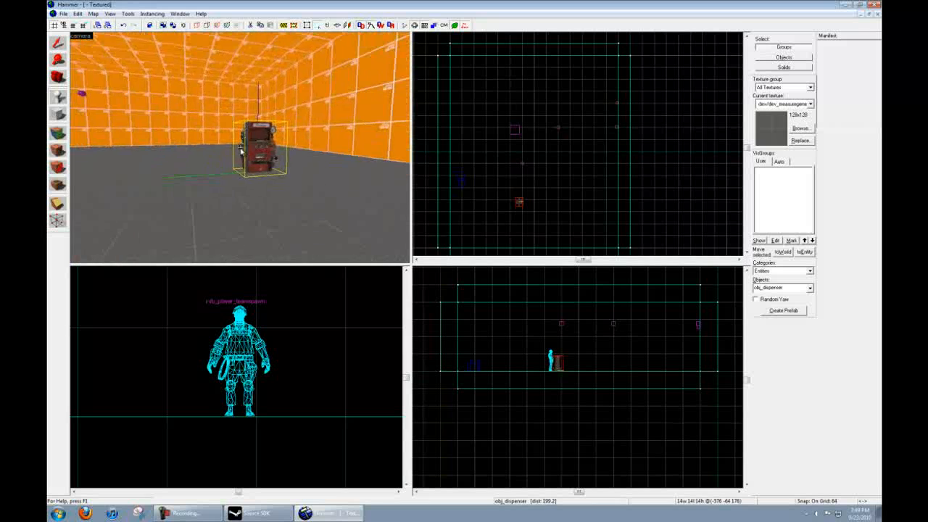
{"action": "key", "text": "s"}
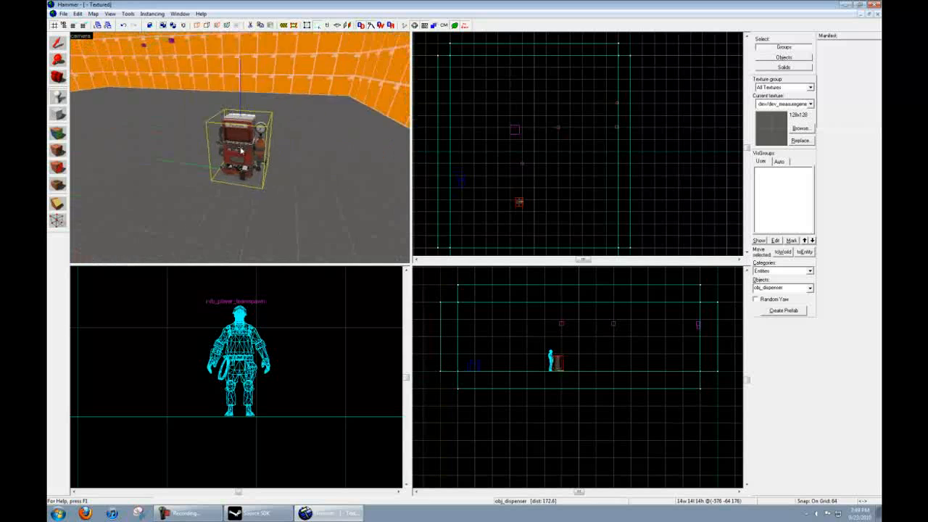
{"action": "key", "text": "w"}
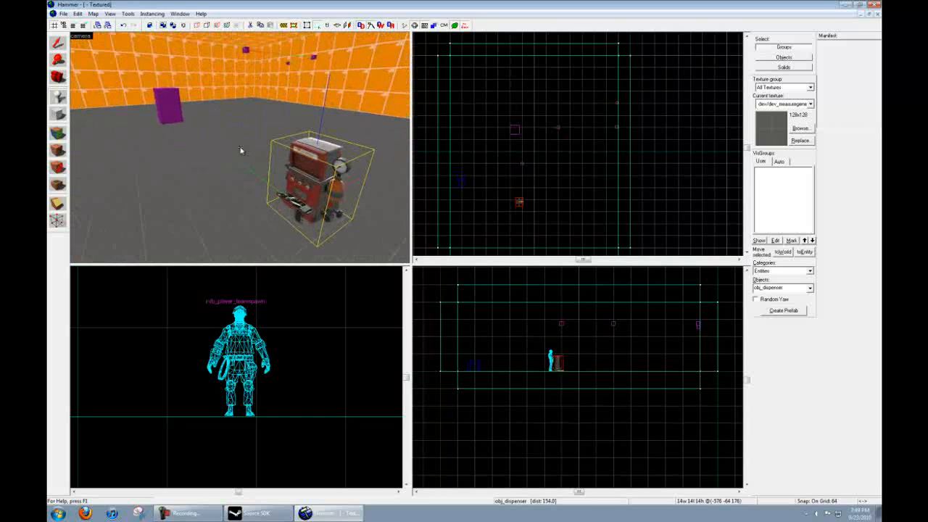
- Nudge the dispenser one grid step along the floor and check it in the 3D view
{"action": "left_click", "coordinate": [58, 42]}
{"action": "key", "text": "Left"}
{"action": "key", "text": "z"}
{"action": "key", "text": "a"}
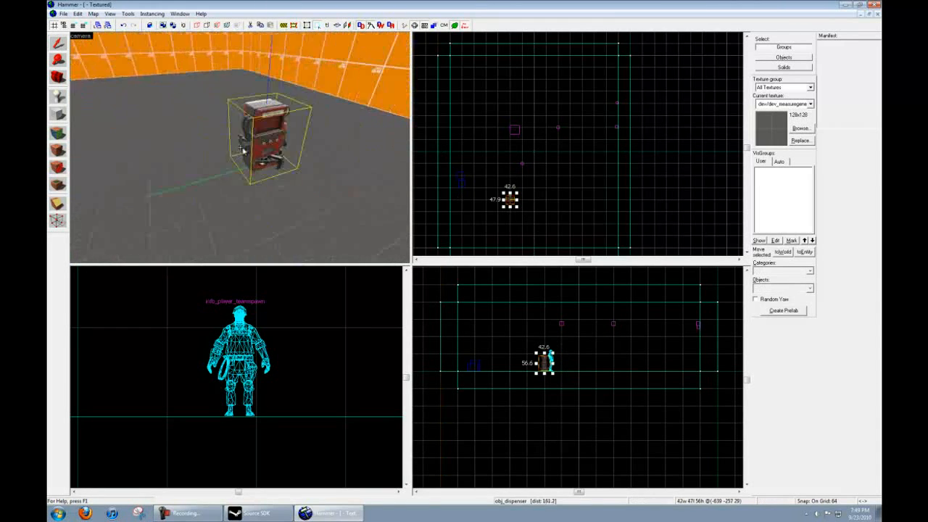
{"action": "key", "text": "d"}
{"action": "key", "text": "w"}
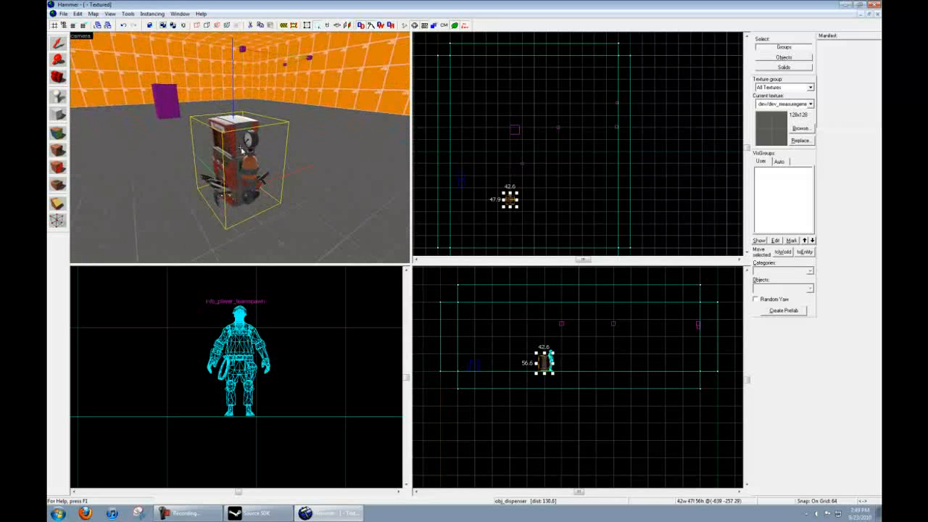
- Look through the available entity classes from obj_dispenser down to water_lod_control, keeping obj_dispenser as the chosen class
{"action": "left_click", "coordinate": [58, 96]}
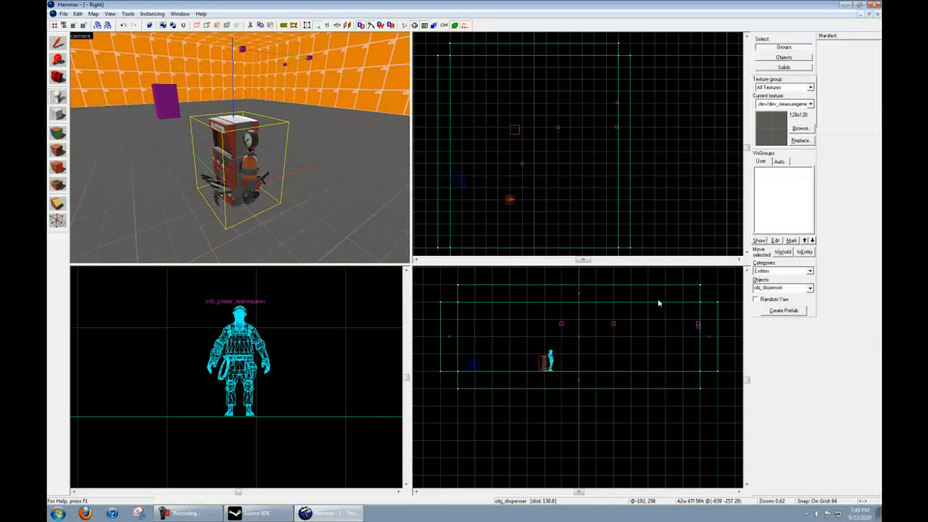
{"action": "left_click", "coordinate": [810, 287]}
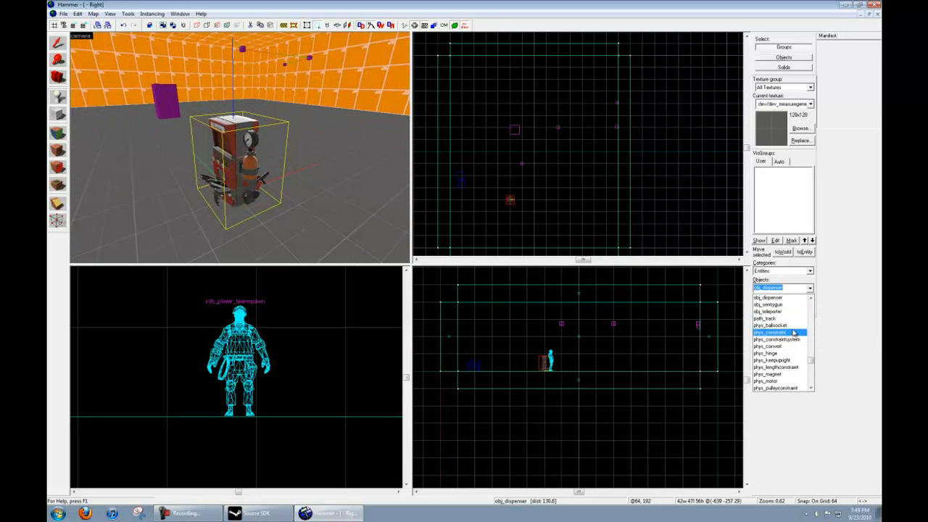
{"action": "scroll", "coordinate": [789, 353], "scroll_direction": "down", "scroll_amount": 6}
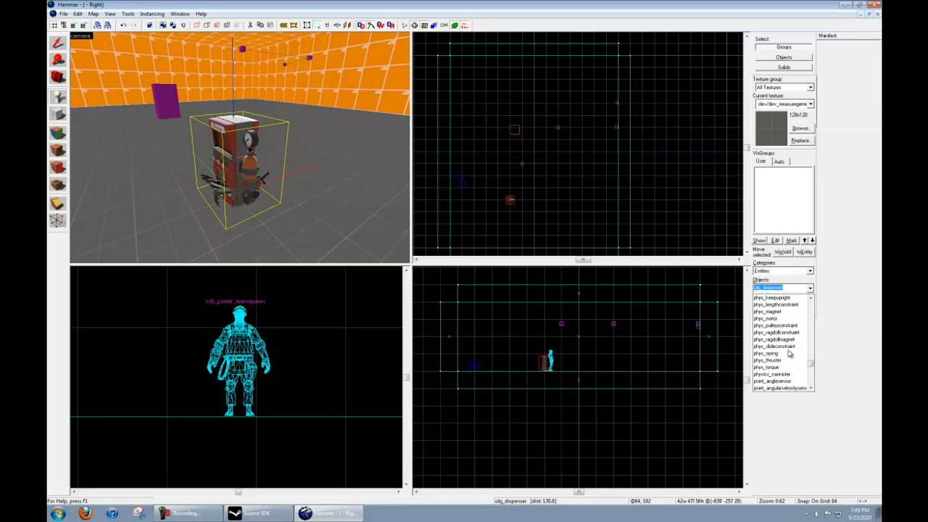
{"action": "scroll", "coordinate": [790, 353], "scroll_direction": "down", "scroll_amount": 5}
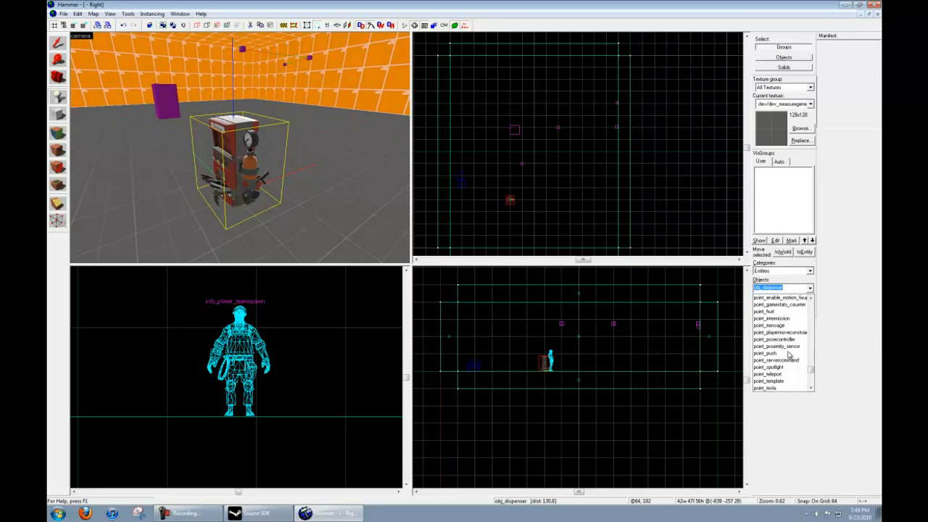
{"action": "scroll", "coordinate": [789, 356], "scroll_direction": "down", "scroll_amount": 3}
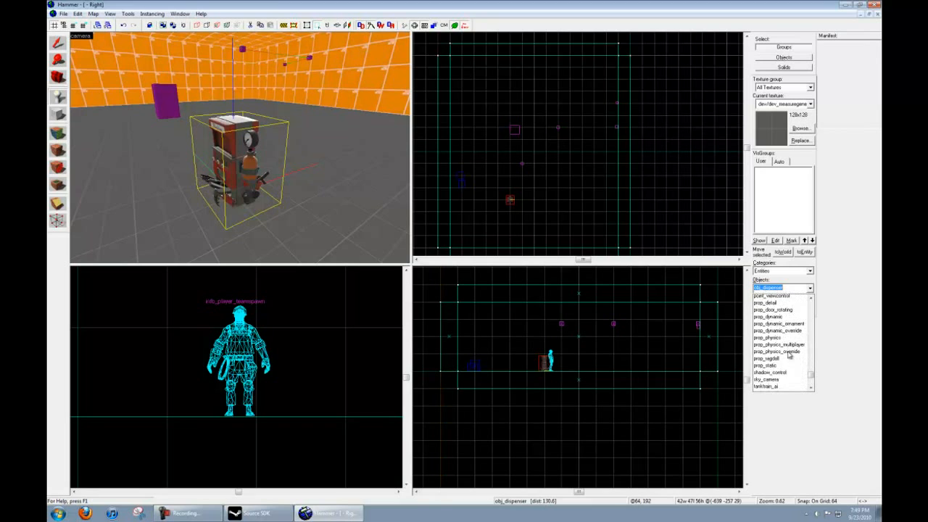
{"action": "scroll", "coordinate": [777, 352], "scroll_direction": "down", "scroll_amount": 2}
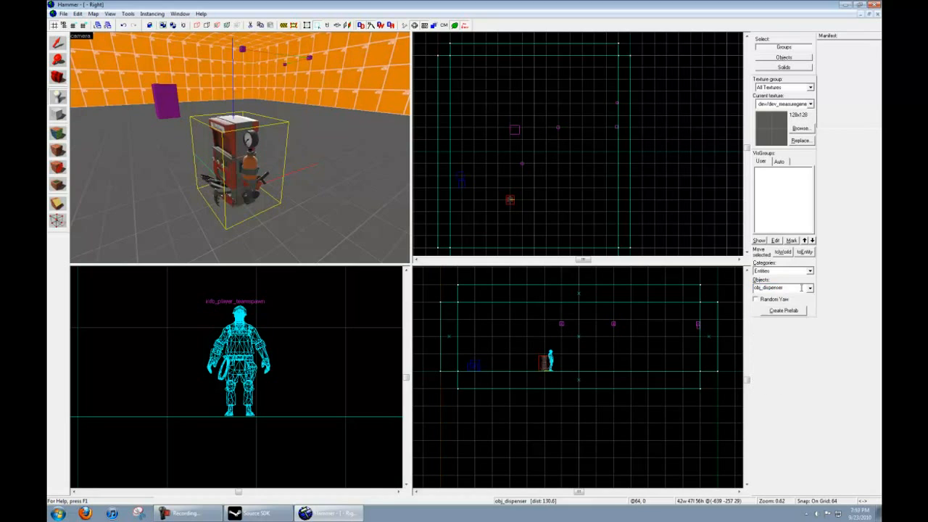
{"action": "left_click", "coordinate": [809, 288]}
{"action": "scroll", "coordinate": [786, 351], "scroll_direction": "down", "scroll_amount": 1}
{"action": "scroll", "coordinate": [788, 352], "scroll_direction": "down", "scroll_amount": 9}
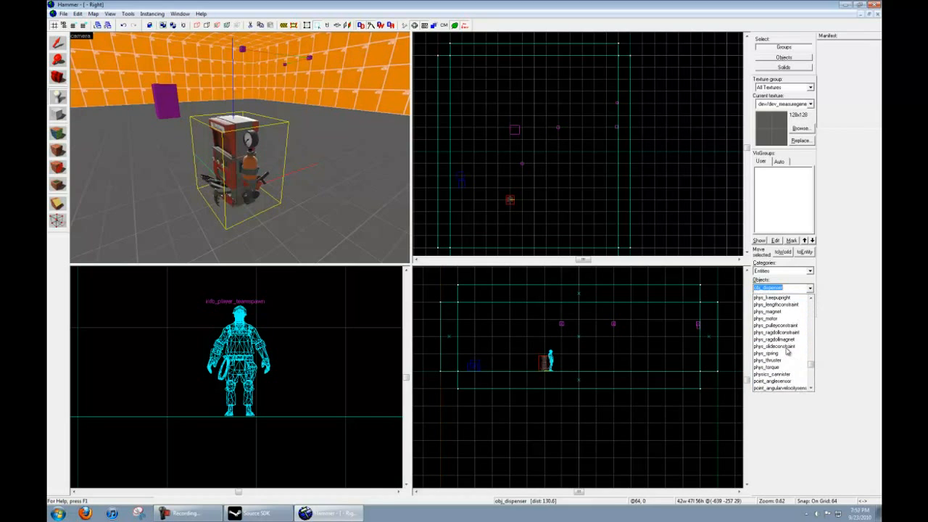
{"action": "scroll", "coordinate": [788, 352], "scroll_direction": "down", "scroll_amount": 10}
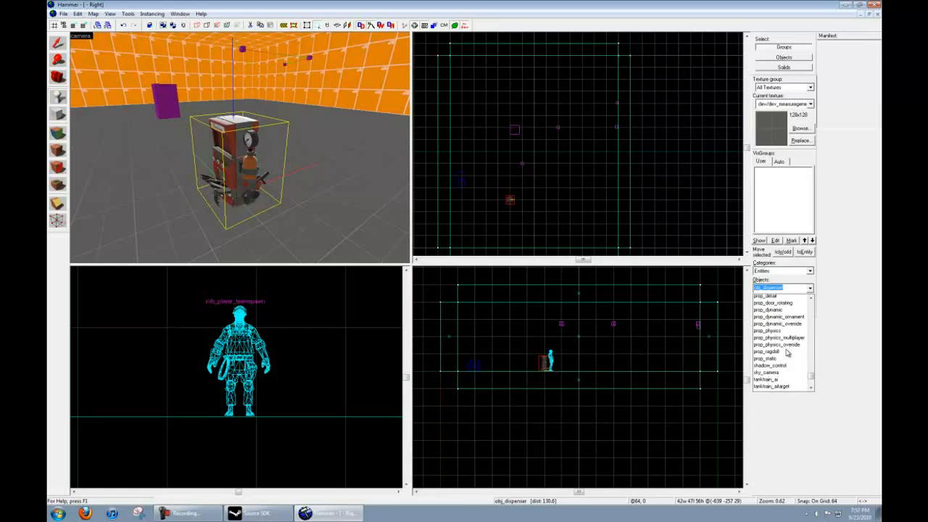
{"action": "scroll", "coordinate": [785, 353], "scroll_direction": "down", "scroll_amount": 1}
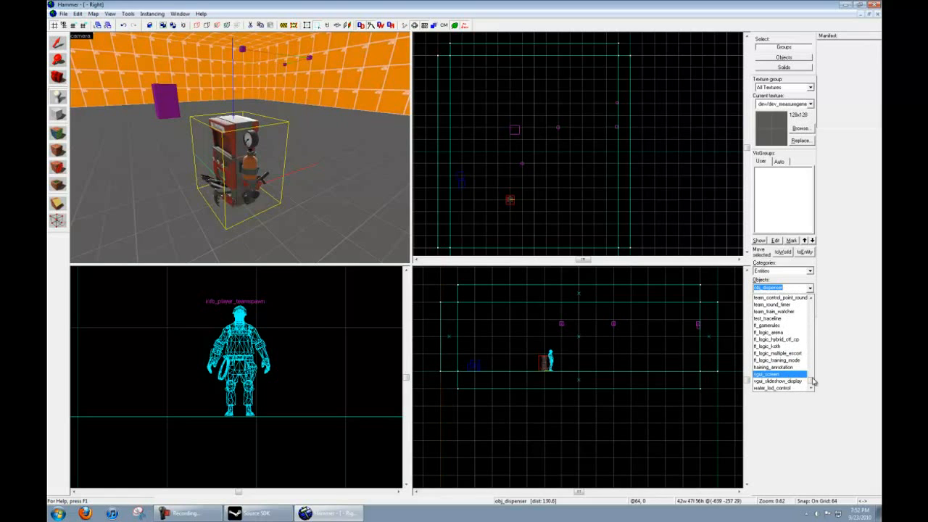
{"action": "left_click", "coordinate": [837, 372]}
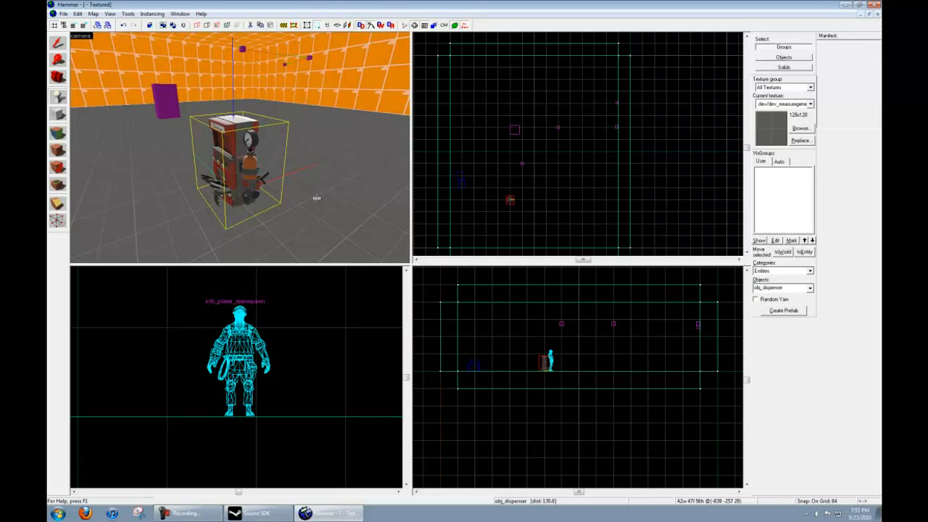
- Examine the info_player_teamspawn figure in the 3D view
{"action": "key", "text": "w"}
{"action": "key", "text": "s"}
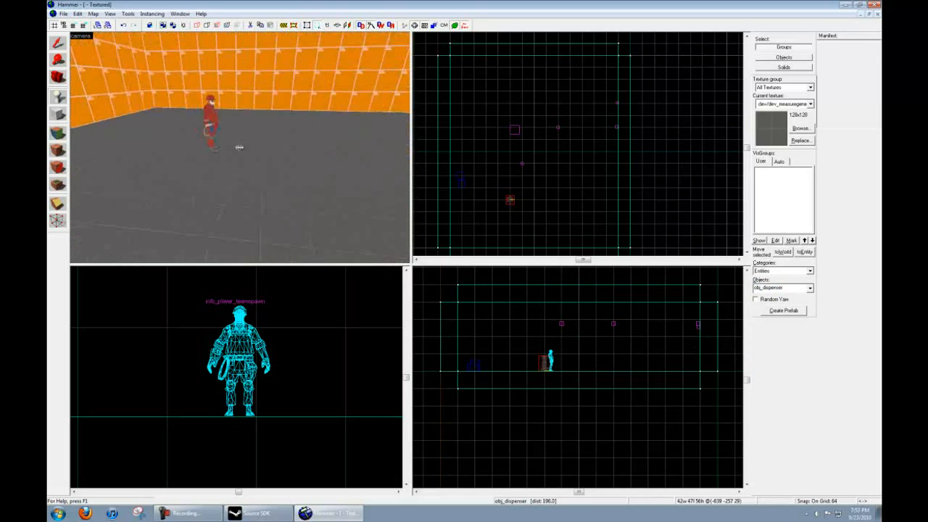
{"action": "key", "text": "w"}
{"action": "key", "text": "s"}
{"action": "key", "text": "w"}
{"action": "key", "text": "z"}
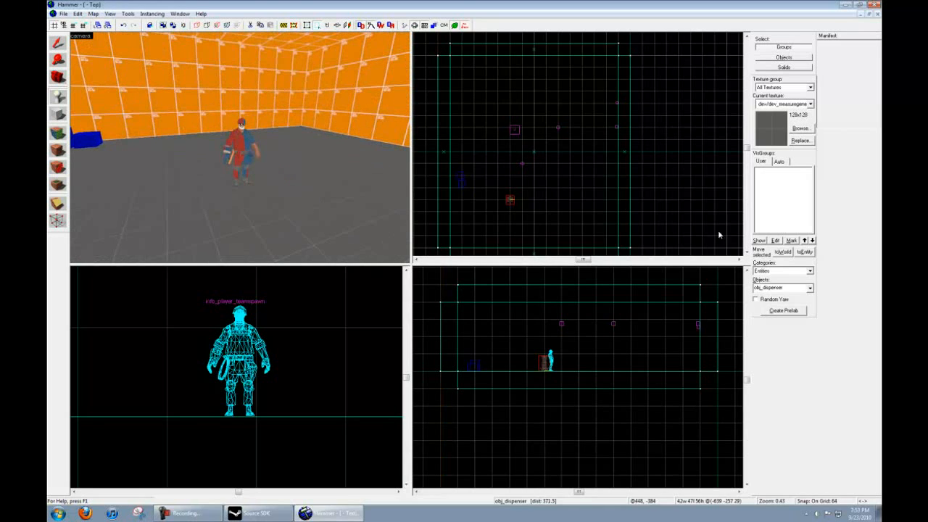
- Choose the light entity class and place a light on the floor near the team spawn figure
{"action": "left_click", "coordinate": [809, 287]}
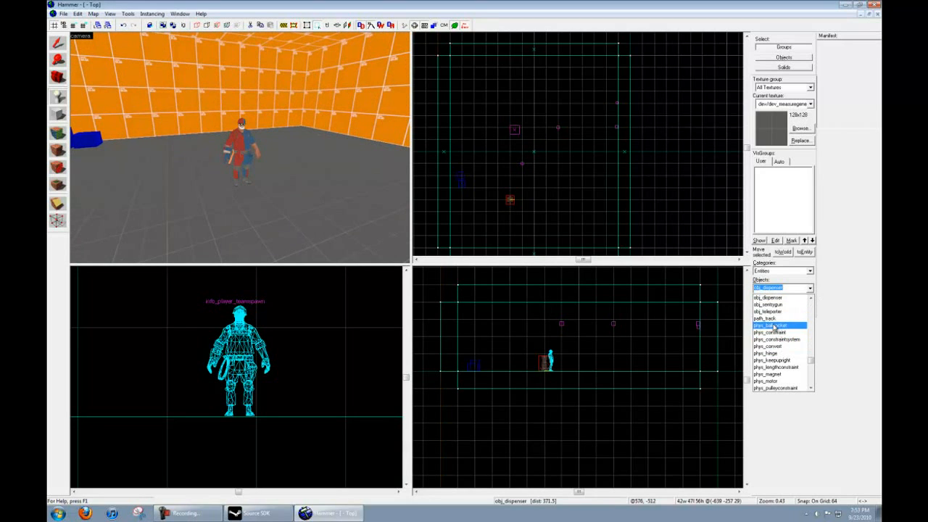
{"action": "left_click", "coordinate": [829, 298]}
{"action": "left_click", "coordinate": [810, 287]}
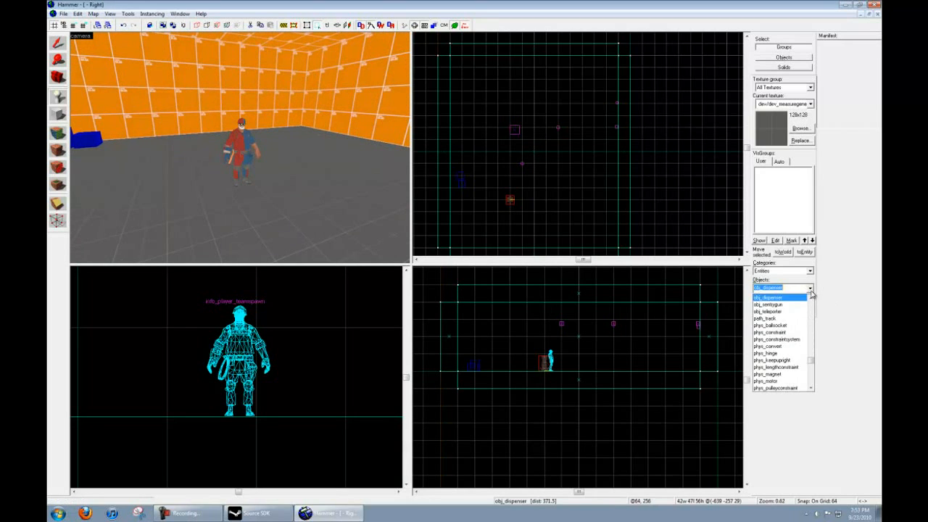
{"action": "scroll", "coordinate": [793, 320], "scroll_direction": "up", "scroll_amount": 3}
{"action": "scroll", "coordinate": [791, 320], "scroll_direction": "down", "scroll_amount": 2}
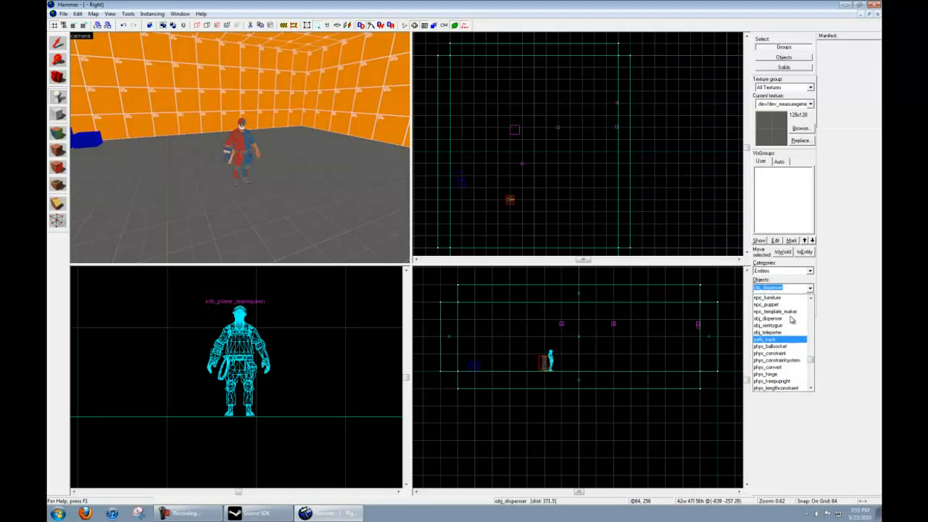
{"action": "type", "text": "light"}
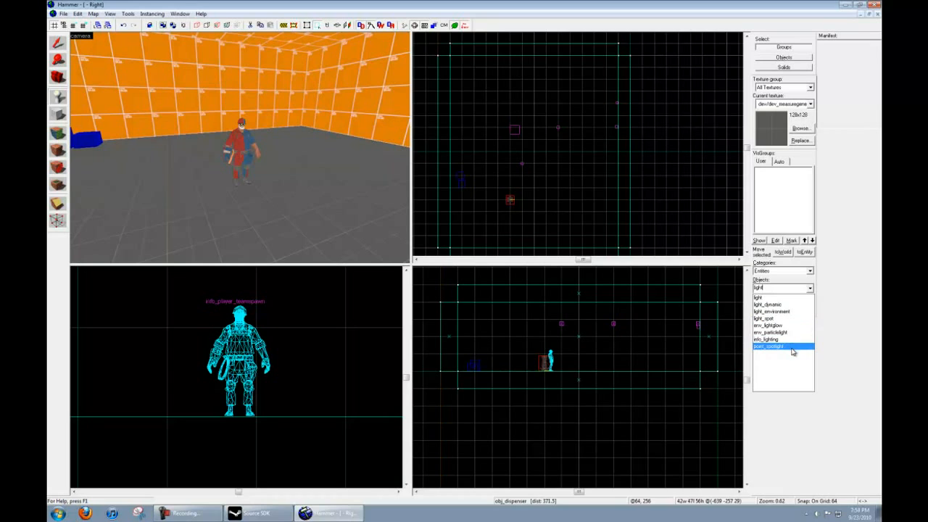
{"action": "left_click", "coordinate": [785, 299]}
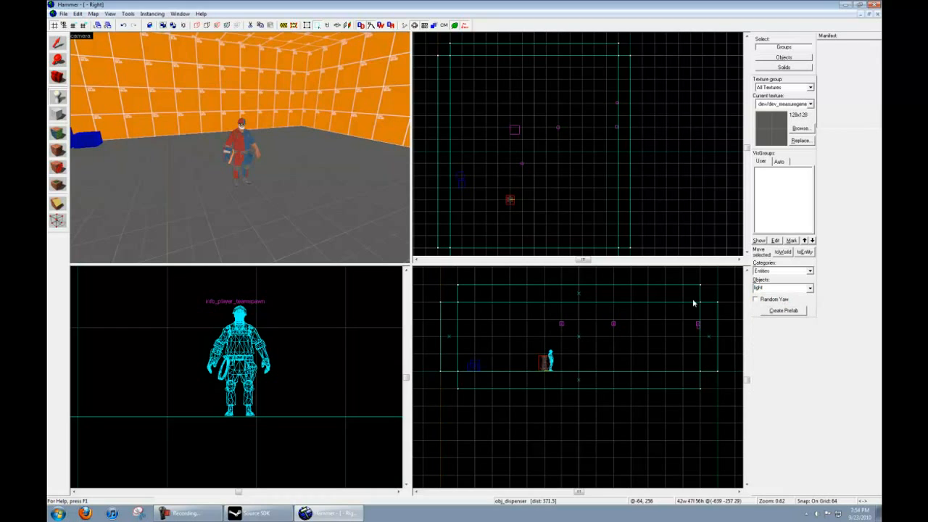
{"action": "left_click", "coordinate": [267, 202]}
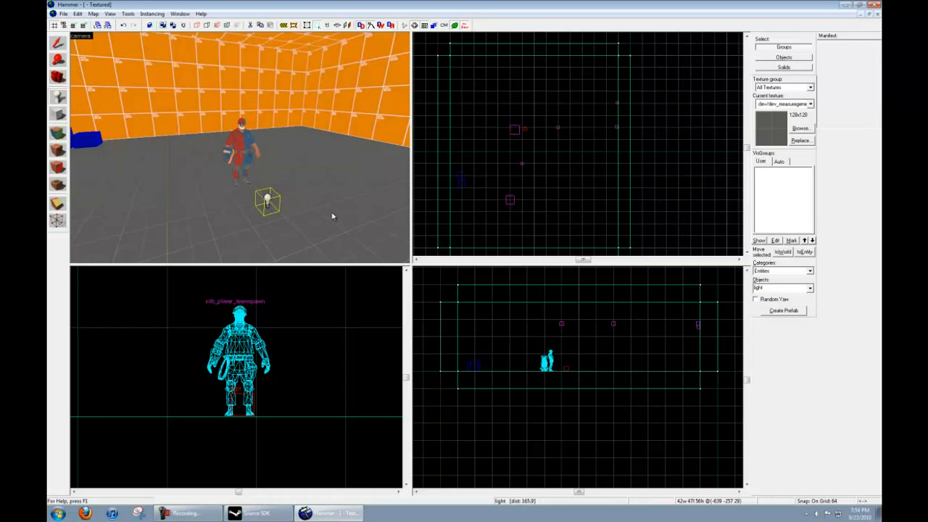
- Raise the light from the floor to the height of the rope keyframes beneath the ceiling
{"action": "key", "text": "z"}
{"action": "key", "text": "s"}
{"action": "key", "text": "d"}
{"action": "key", "text": "z"}
{"action": "key", "text": "shift+s"}
{"action": "scroll", "coordinate": [562, 384], "scroll_direction": "up", "scroll_amount": 3}
{"action": "left_click_drag", "start_coordinate": [564, 392], "coordinate": [590, 304]}
{"action": "key", "text": "z"}
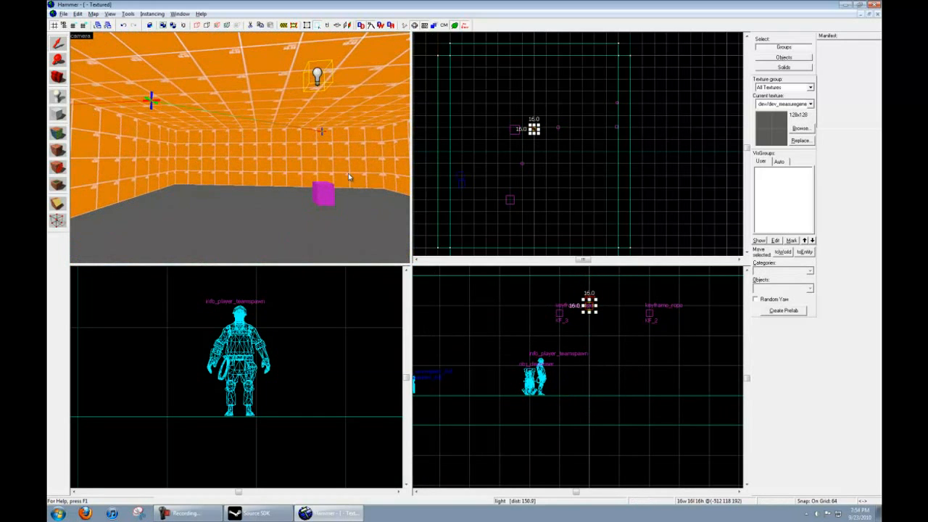
- Open the light's properties and try picking white (255, 255, 255) as its Brightness colour
{"action": "key", "text": "alt+Return"}
{"action": "left_click", "coordinate": [364, 224]}
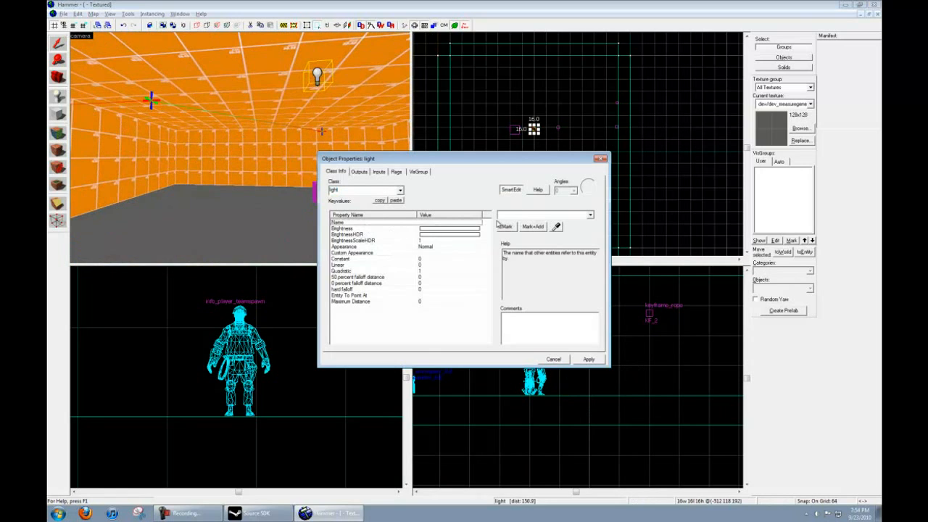
{"action": "left_click", "coordinate": [409, 229]}
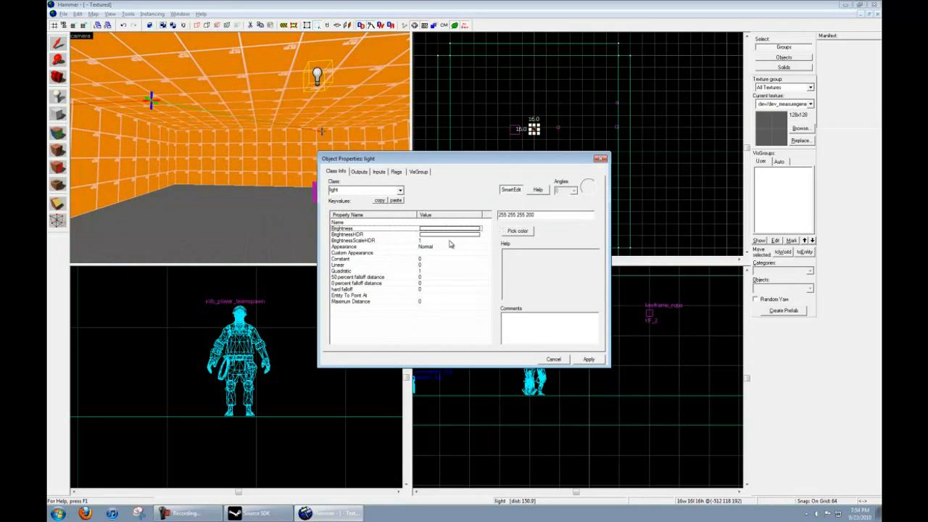
{"action": "left_click", "coordinate": [516, 231]}
{"action": "left_click_drag", "start_coordinate": [469, 253], "coordinate": [476, 287]}
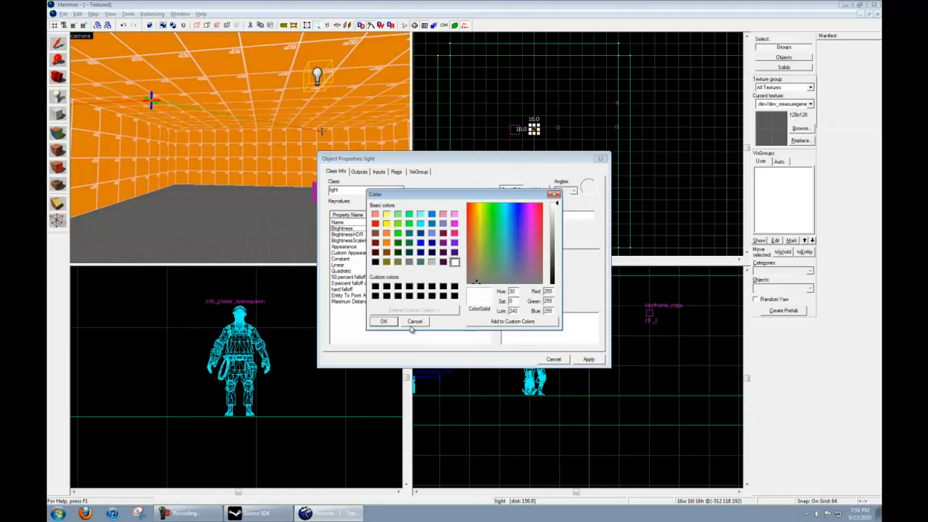
{"action": "left_click", "coordinate": [390, 323]}
- Inspect the light's BrightnessScaleHDR and BrightnessHDR values and its Appearance options from Normal to Slow strobe
{"action": "left_click", "coordinate": [403, 242]}
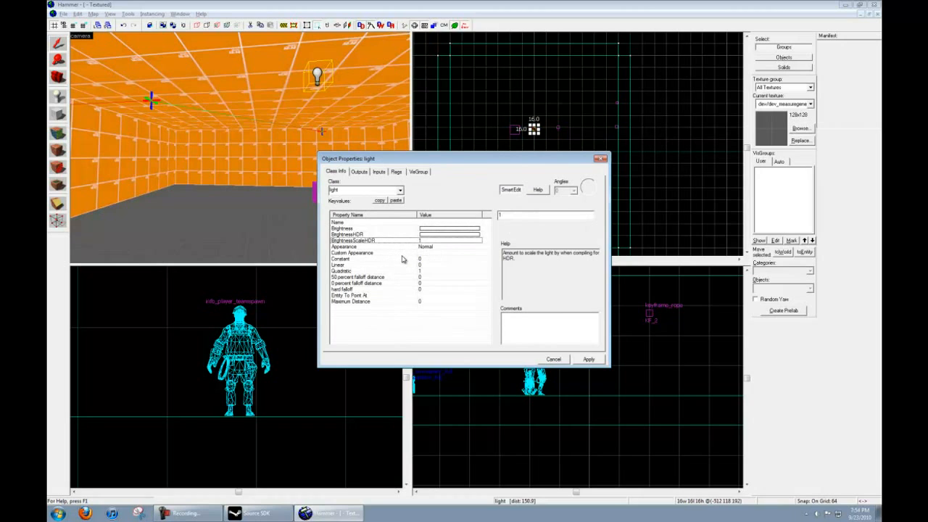
{"action": "left_click", "coordinate": [378, 234]}
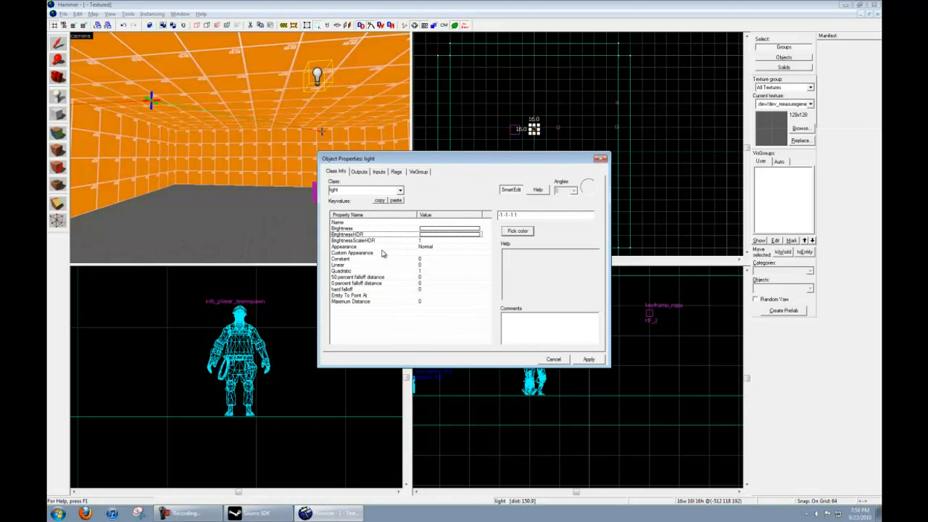
{"action": "left_click", "coordinate": [360, 249]}
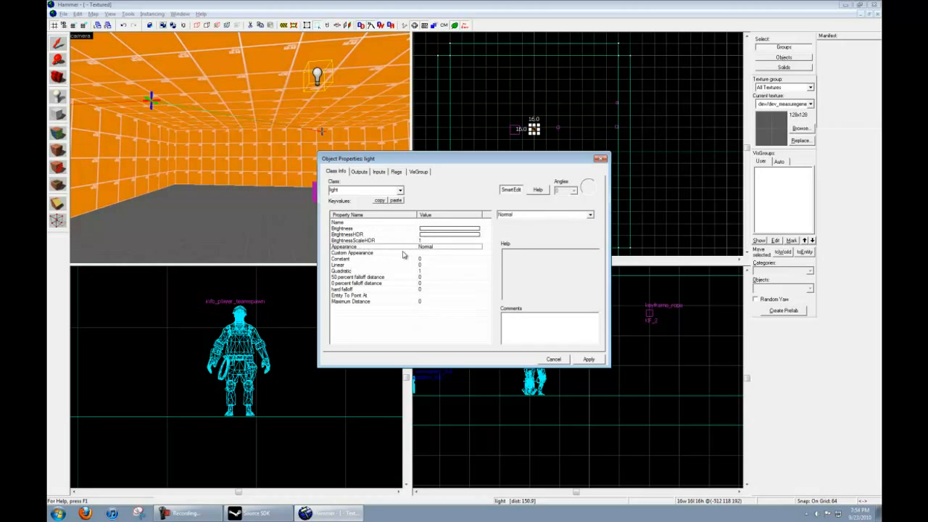
{"action": "left_click", "coordinate": [591, 215]}
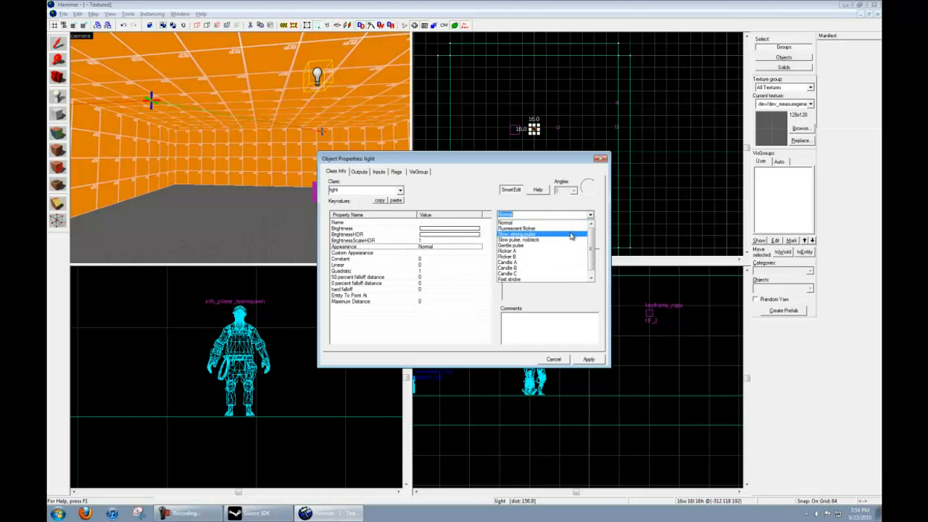
{"action": "scroll", "coordinate": [542, 265], "scroll_direction": "down", "scroll_amount": 1}
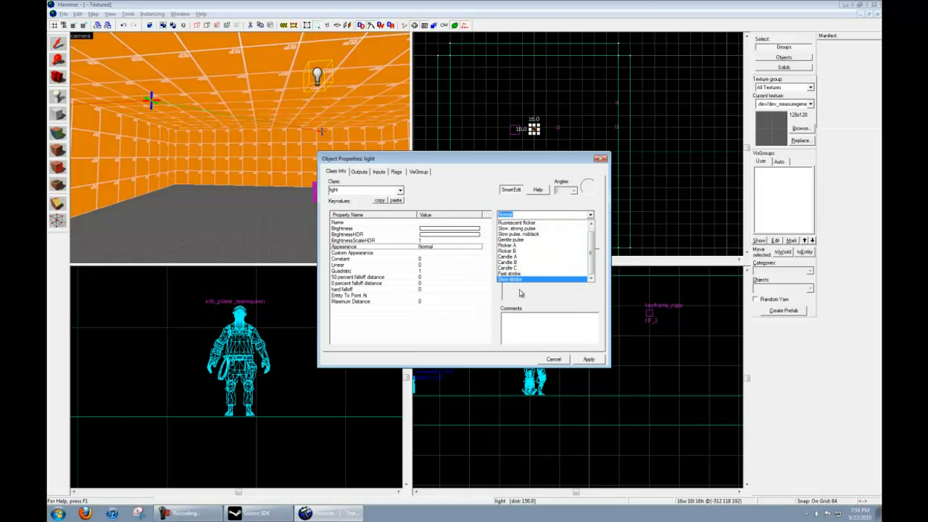
{"action": "left_click", "coordinate": [519, 293]}
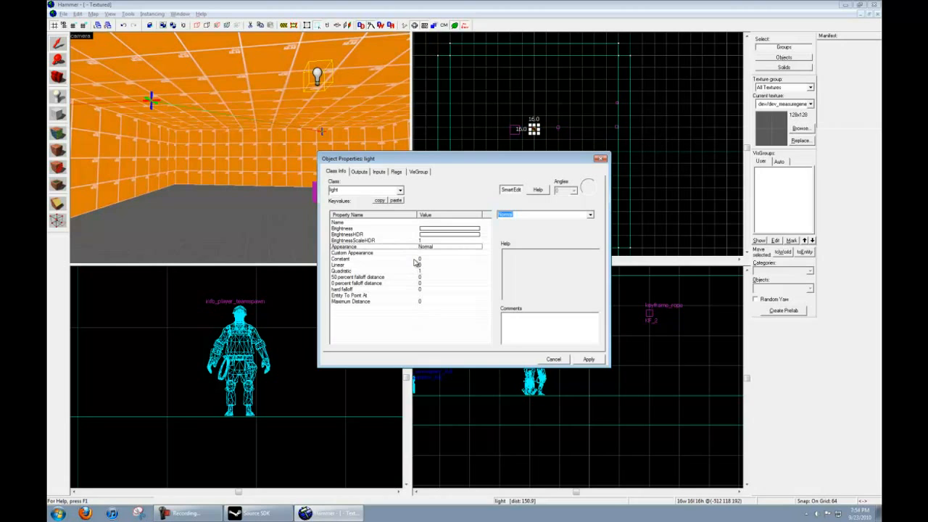
- Review the light's Constant, Linear and Quadratic properties while viewing the light and the room in 3D
{"action": "left_click", "coordinate": [379, 259]}
{"action": "left_click", "coordinate": [387, 272]}
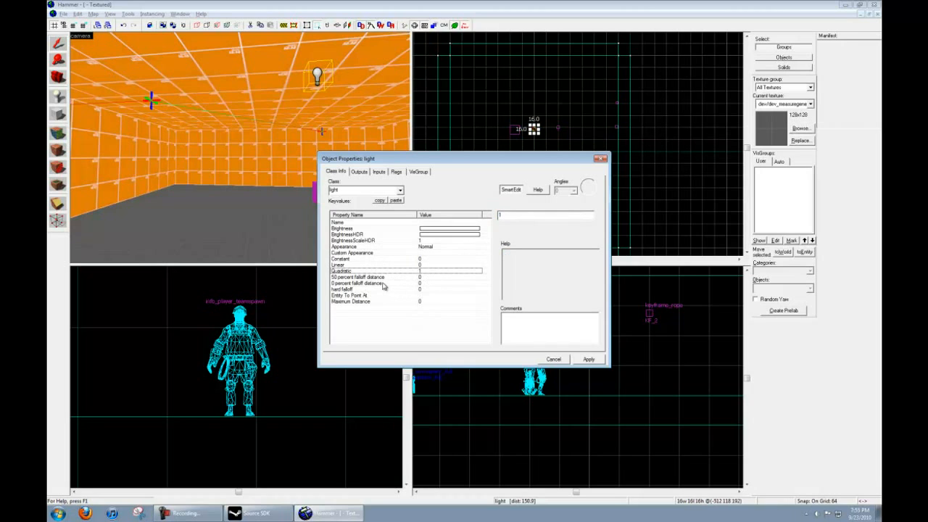
{"action": "left_click", "coordinate": [223, 206]}
{"action": "key", "text": "z"}
{"action": "key", "text": "w"}
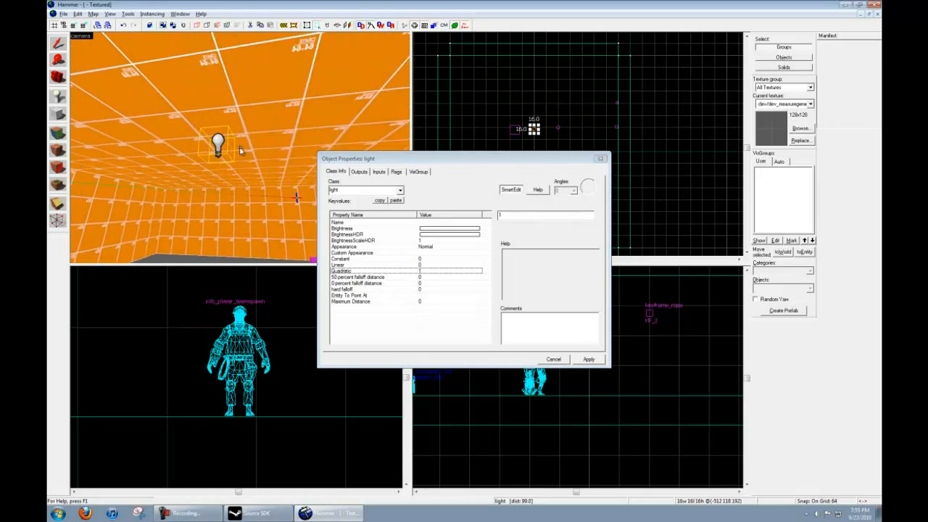
{"action": "key", "text": "z"}
{"action": "left_click", "coordinate": [344, 273]}
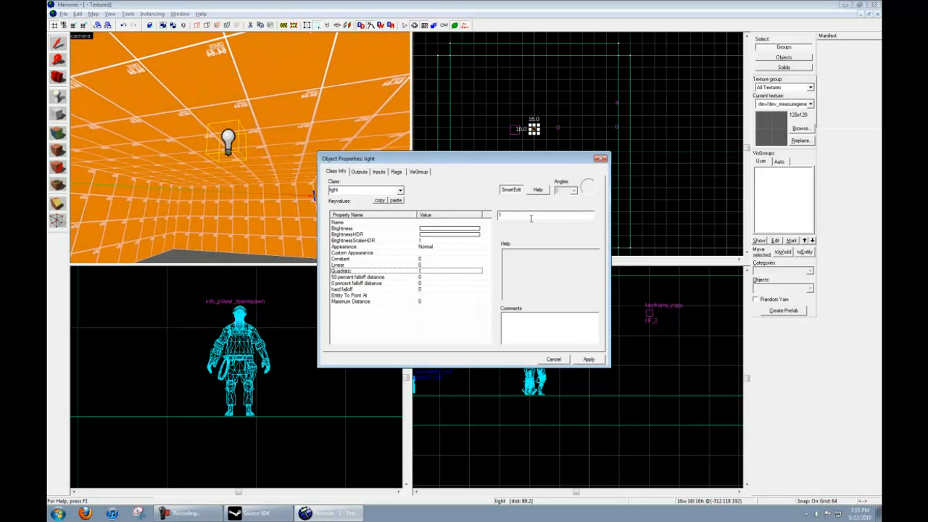
{"action": "left_click", "coordinate": [351, 259]}
{"action": "left_click", "coordinate": [307, 213]}
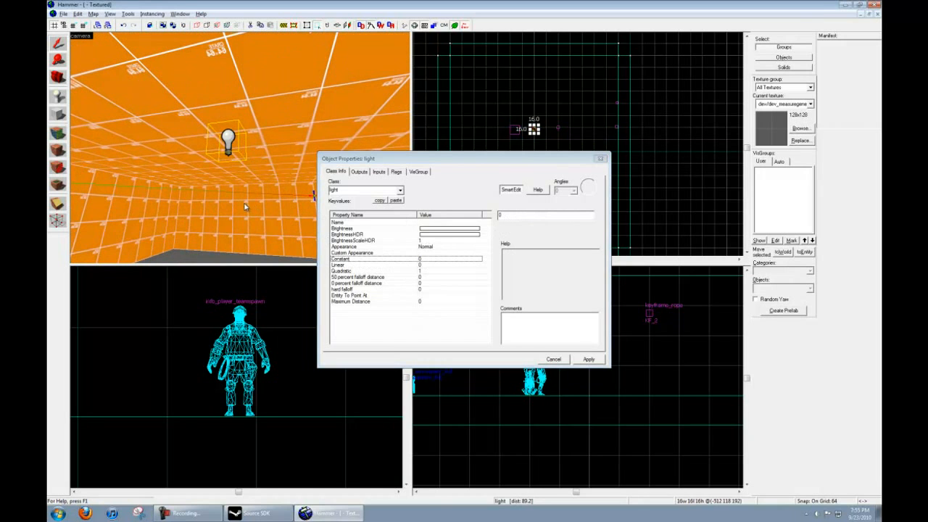
{"action": "key", "text": "z"}
{"action": "key", "text": "s"}
{"action": "key", "text": "z"}
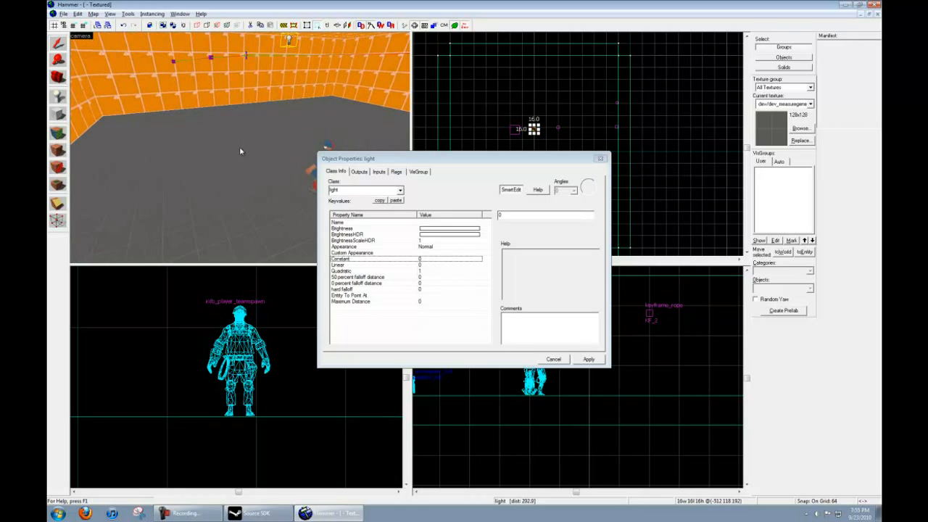
{"action": "left_click", "coordinate": [341, 265]}
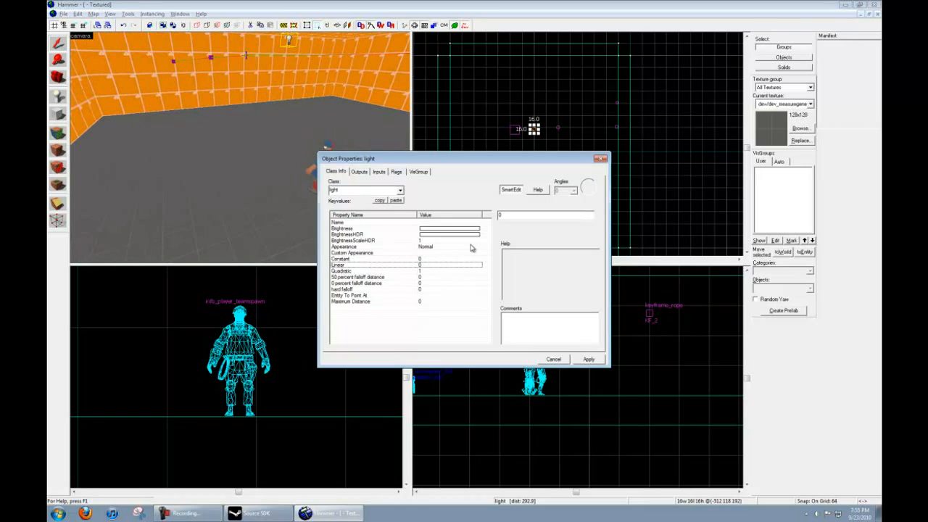
{"action": "key", "text": "z"}
{"action": "key", "text": "z"}
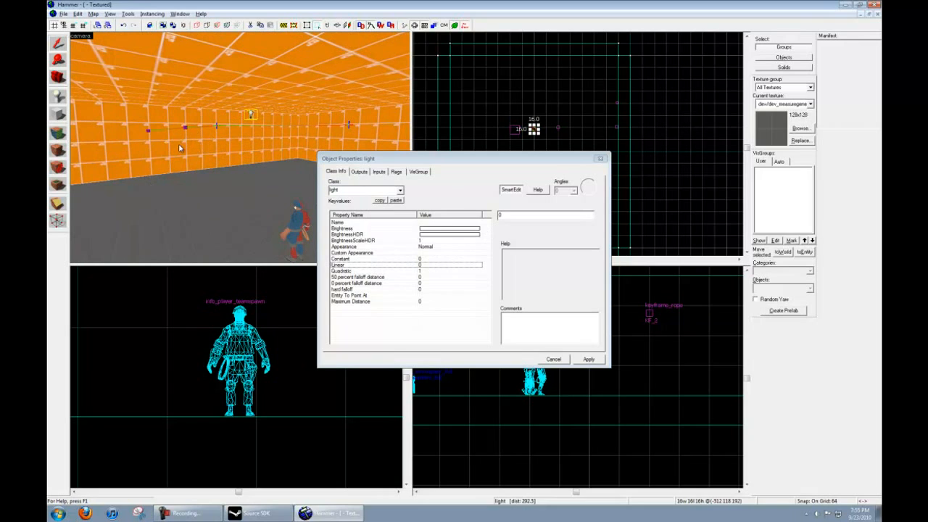
- Review the light's falloff distances, hard falloff and Entity To Point At, and close its properties without applying changes
{"action": "left_click", "coordinate": [378, 278]}
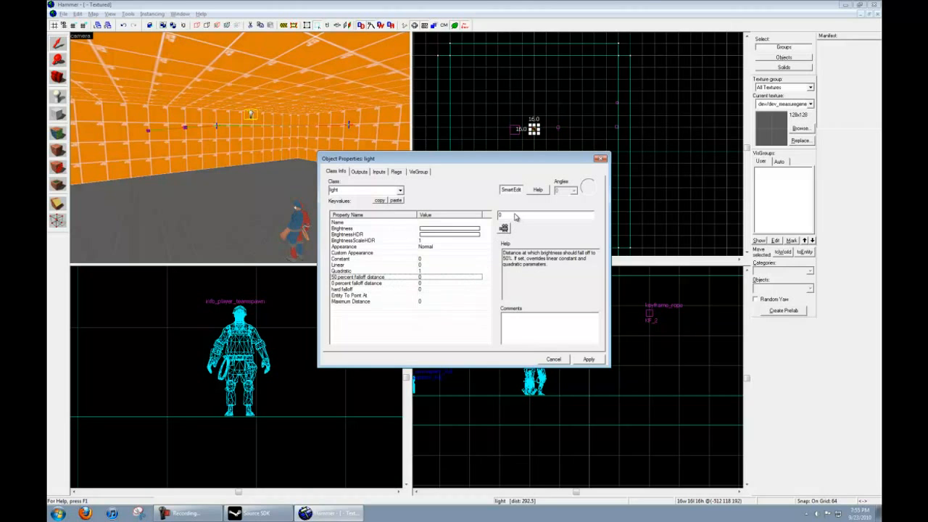
{"action": "left_click", "coordinate": [368, 285]}
{"action": "left_click", "coordinate": [355, 290]}
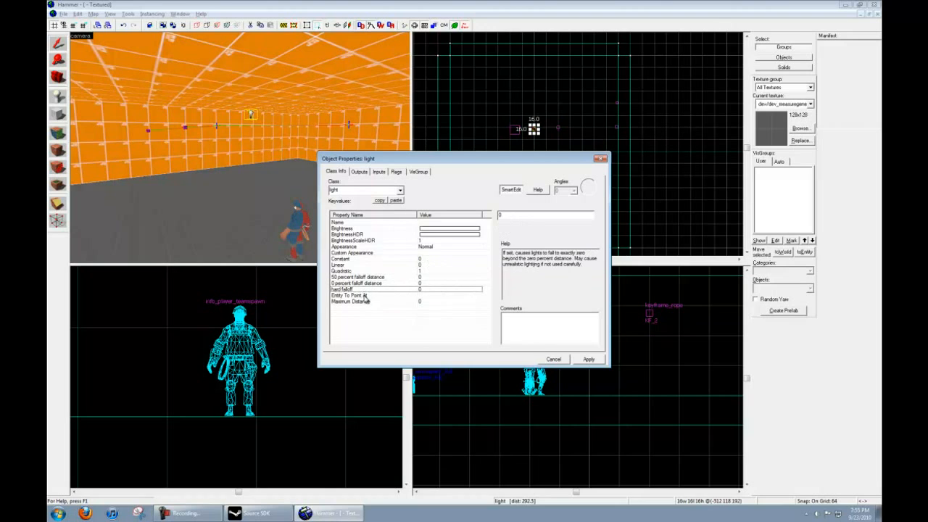
{"action": "left_click", "coordinate": [365, 296]}
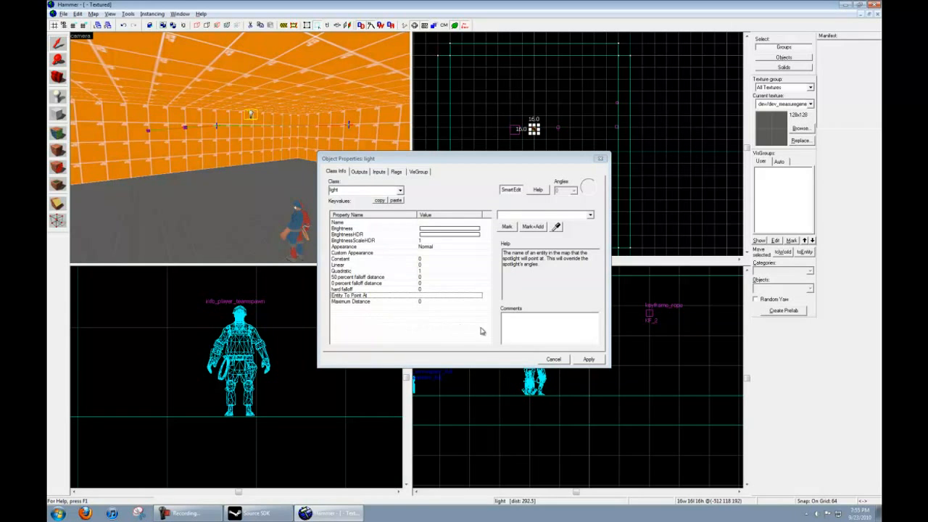
{"action": "key", "text": "w"}
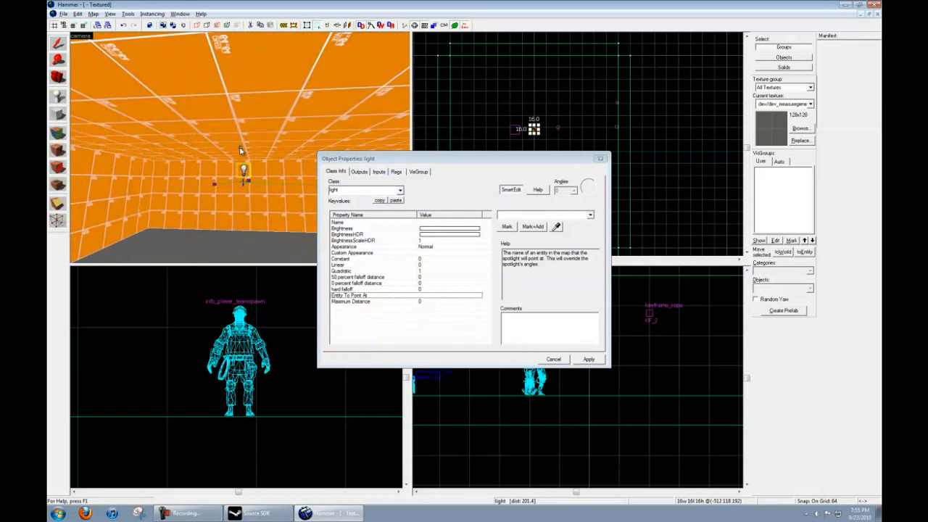
{"action": "key", "text": "s"}
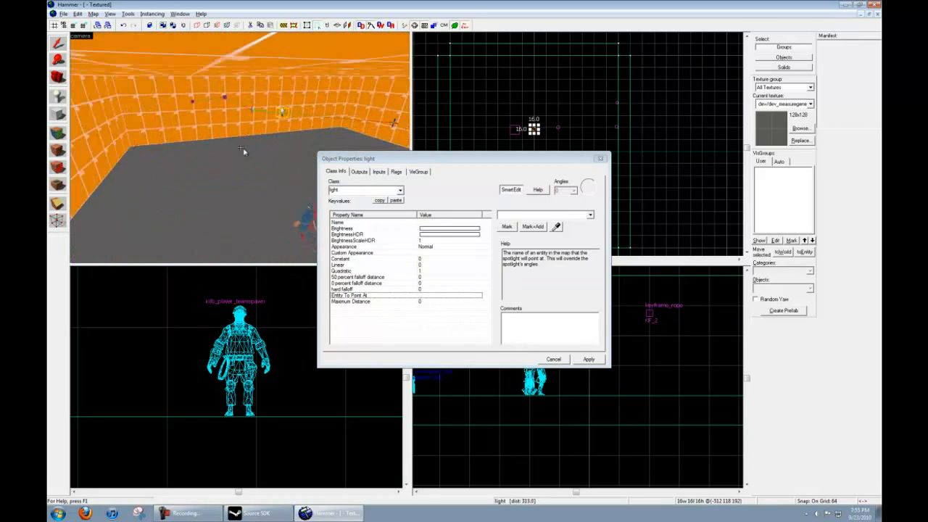
{"action": "key", "text": "s"}
{"action": "key", "text": "z"}
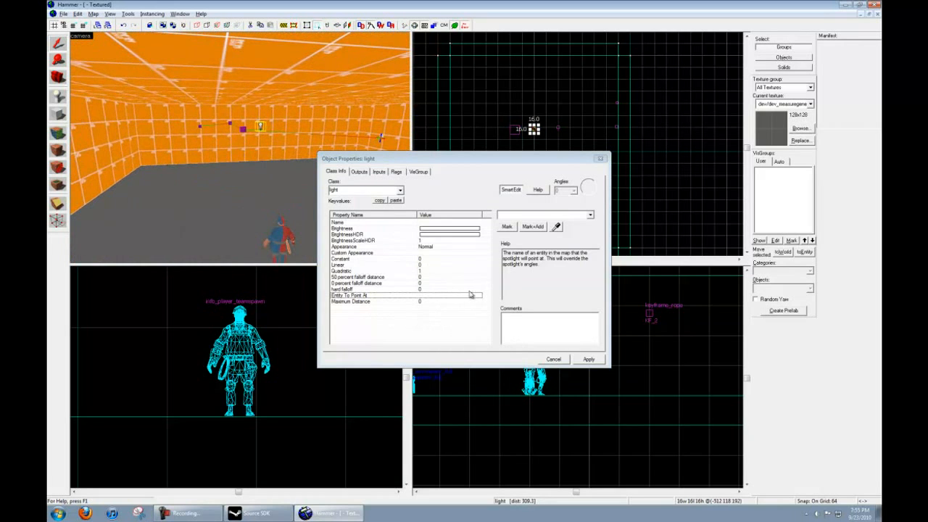
{"action": "left_click", "coordinate": [553, 360]}
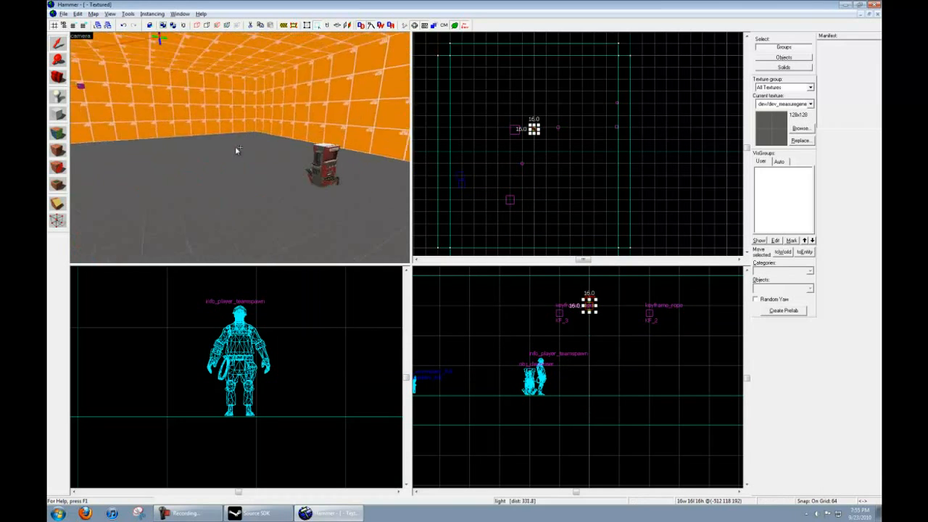
- Activate the Entity tool, filter the entity classes by "prop" and choose prop_static
{"action": "key", "text": "w"}
{"action": "key", "text": "z"}
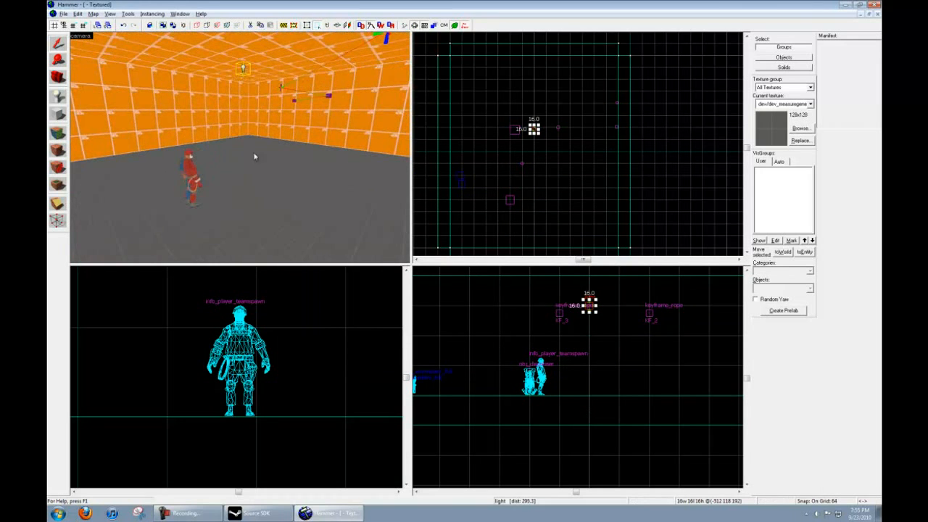
{"action": "left_click", "coordinate": [59, 97]}
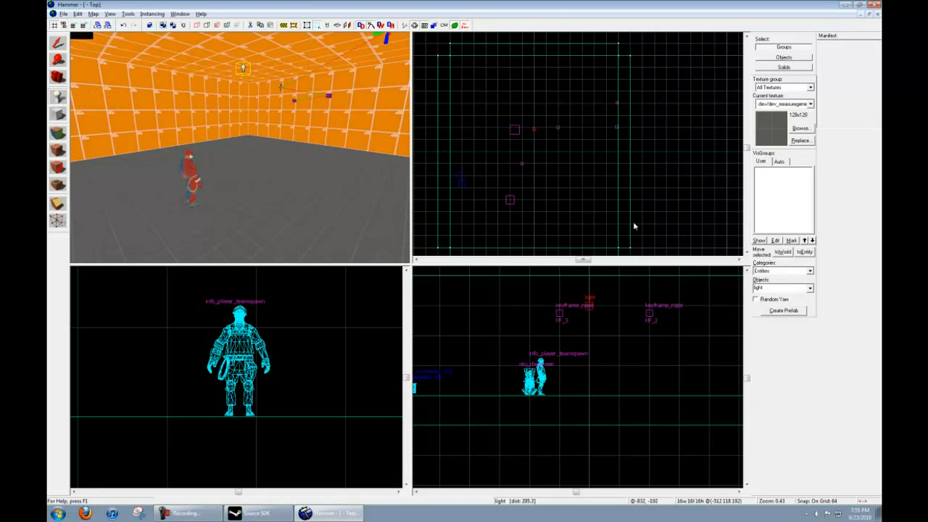
{"action": "left_click", "coordinate": [780, 287]}
{"action": "type", "text": "PROP"}
{"action": "key", "text": "BackSpace"}
{"action": "key", "text": "BackSpace"}
{"action": "key", "text": "BackSpace"}
{"action": "key", "text": "BackSpace"}
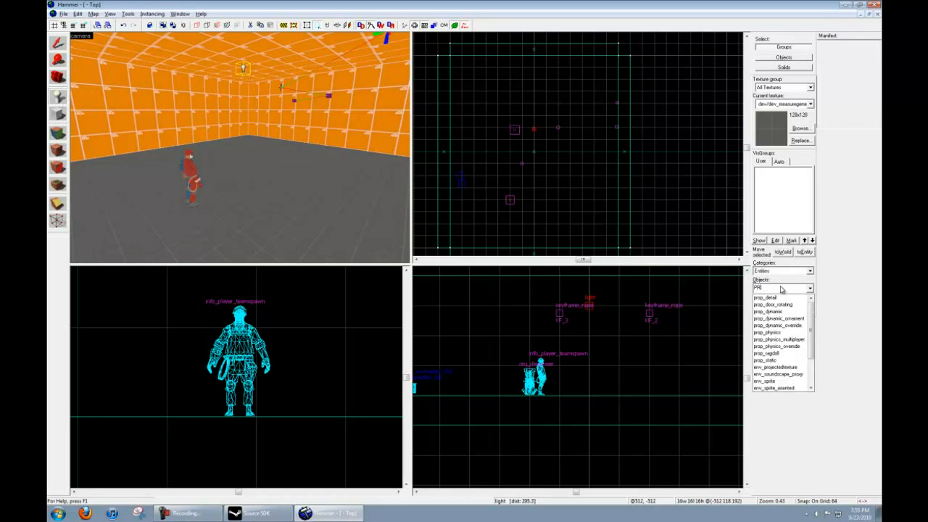
{"action": "type", "text": "prop"}
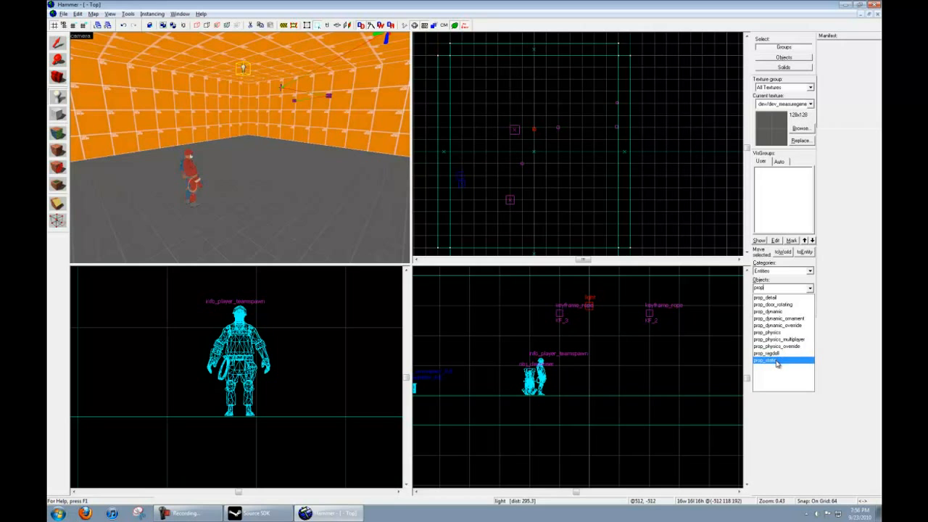
{"action": "left_click", "coordinate": [776, 363]}
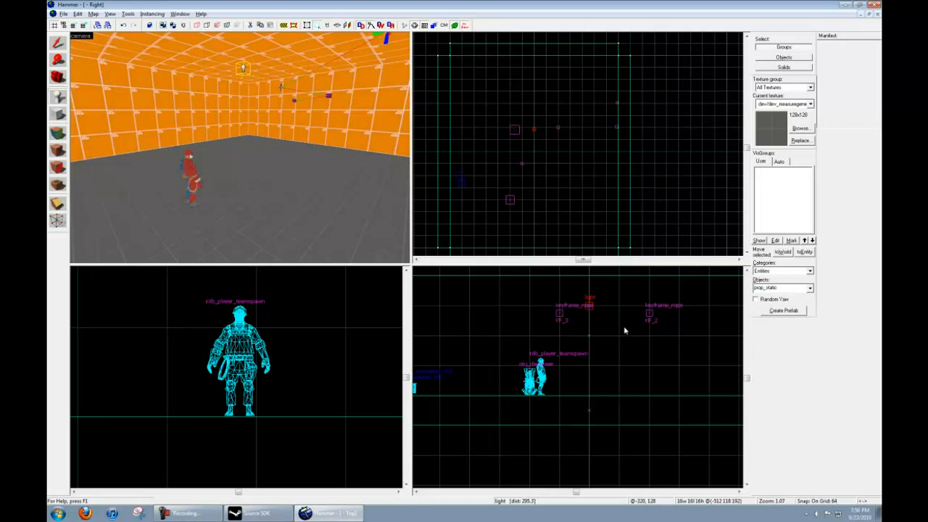
- Place a prop_static entity on the open grey floor of the room in the 3D view
{"action": "key", "text": "z"}
{"action": "key", "text": "w"}
{"action": "key", "text": "w"}
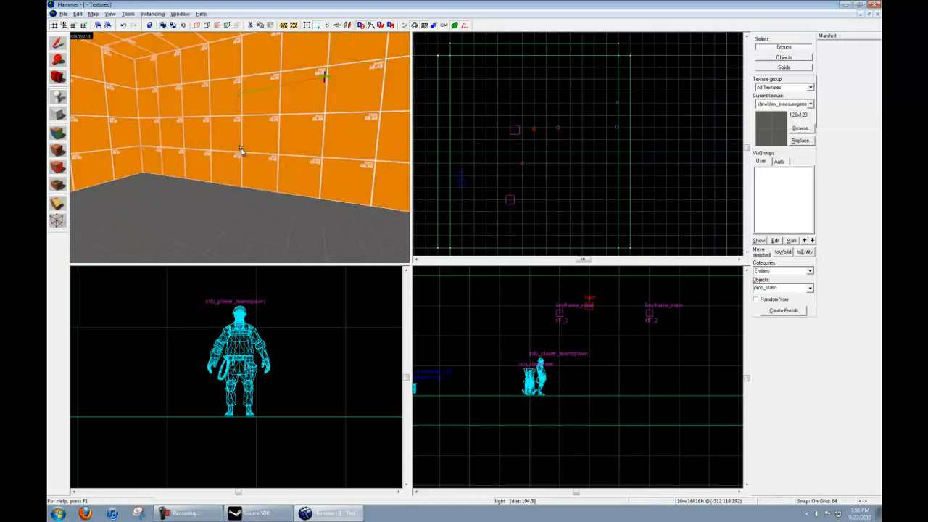
{"action": "key", "text": "w"}
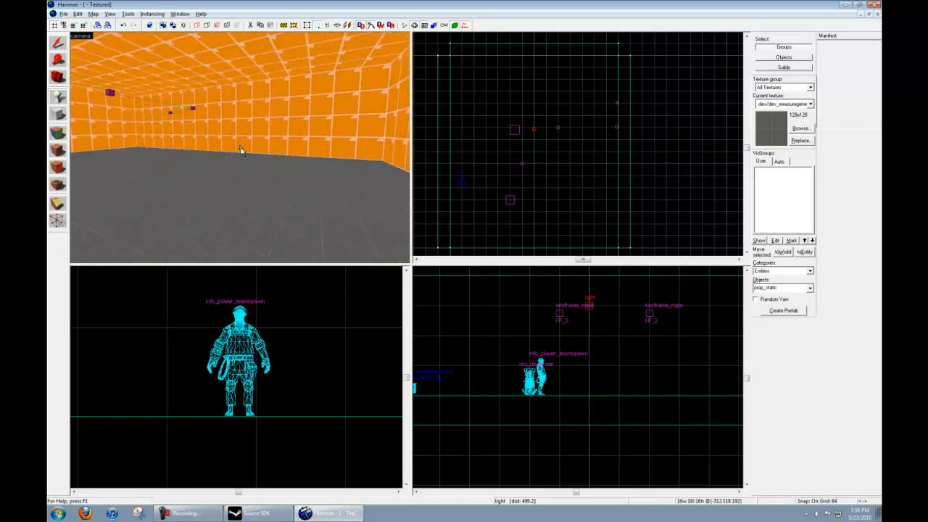
{"action": "key", "text": "w"}
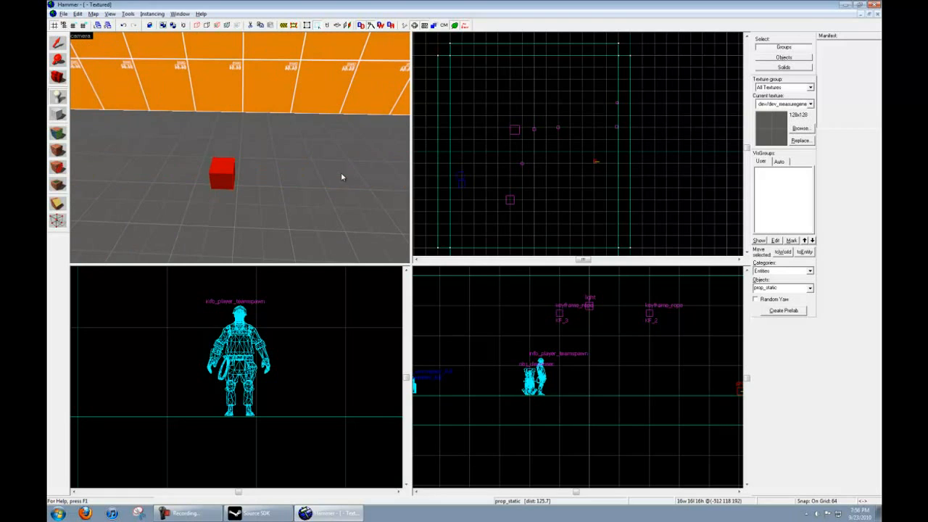
- Open the prop_static's properties, browse for its World Model and clear the model filter
{"action": "key", "text": "alt+Return"}
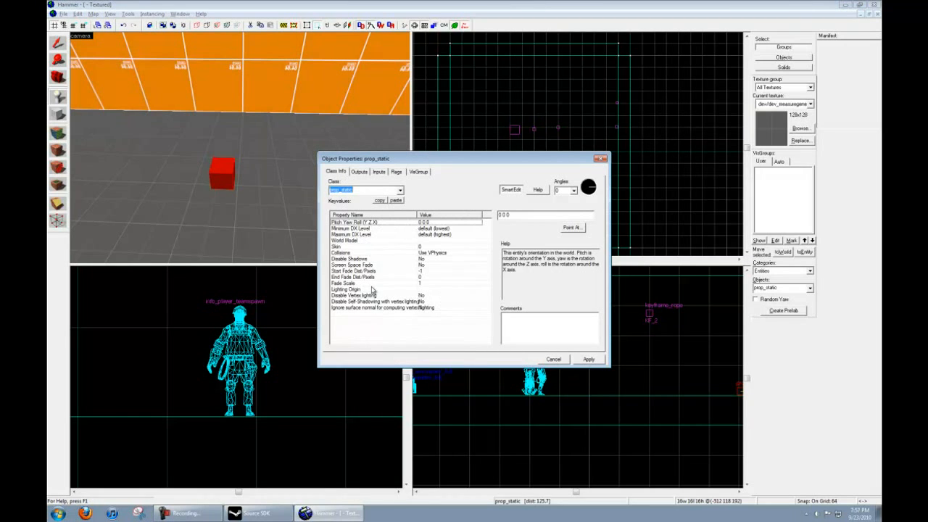
{"action": "double_click", "coordinate": [345, 240]}
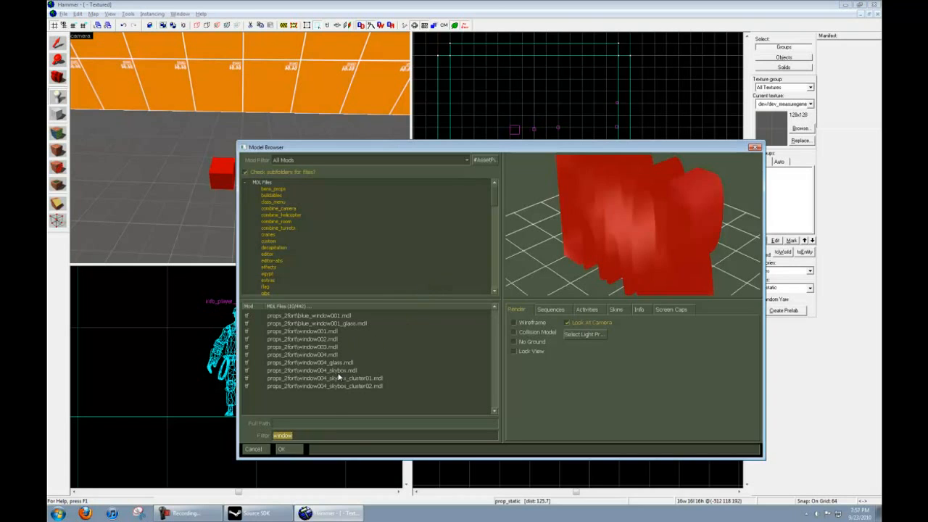
{"action": "key", "text": "BackSpace"}
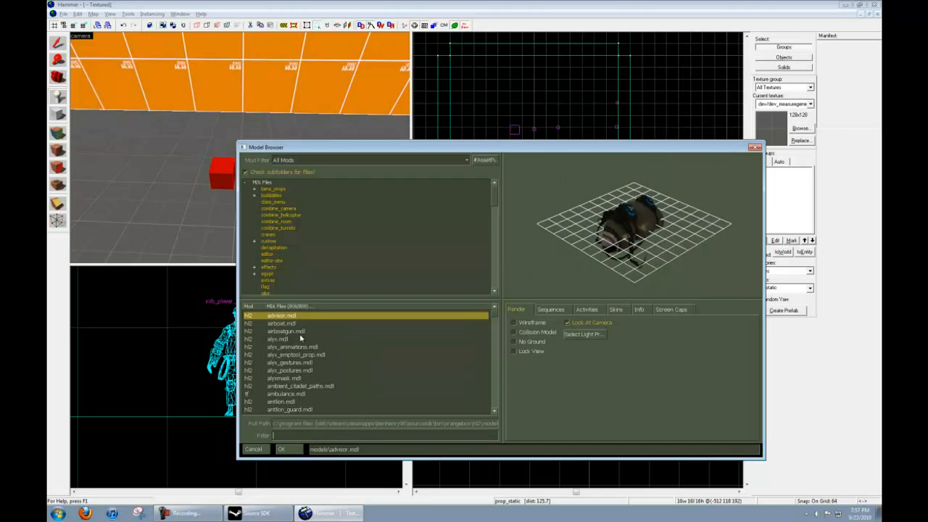
- Preview the airboat.mdl, airboatgun.mdl and alyx.mdl models, checking the airboat and alyx from different angles
{"action": "left_click", "coordinate": [288, 323]}
{"action": "left_click_drag", "start_coordinate": [625, 262], "coordinate": [632, 196]}
{"action": "right_click_drag", "start_coordinate": [633, 195], "coordinate": [632, 83]}
{"action": "left_click_drag", "start_coordinate": [631, 210], "coordinate": [690, 244]}
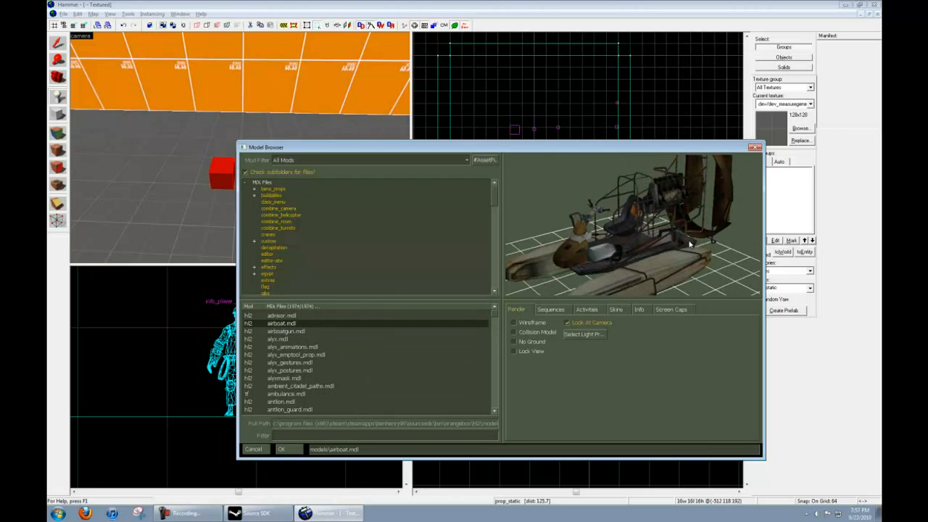
{"action": "left_click", "coordinate": [313, 331]}
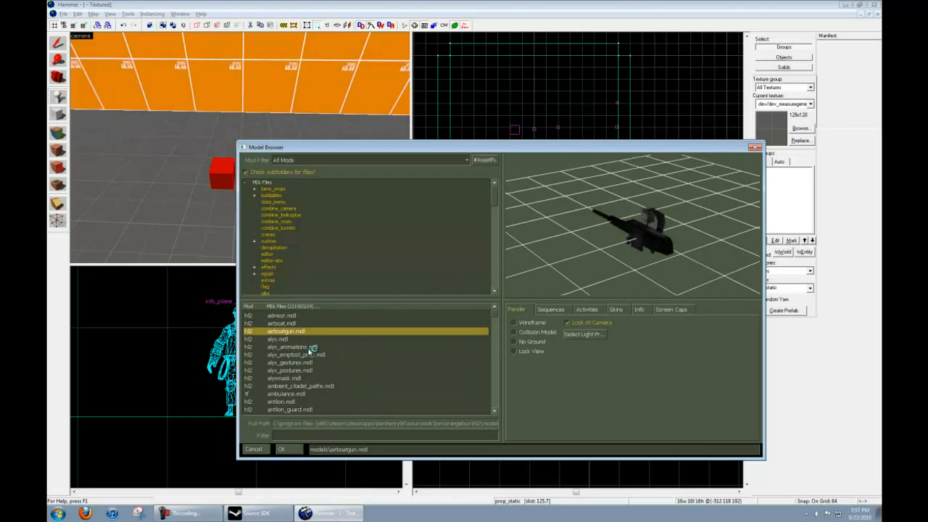
{"action": "left_click", "coordinate": [290, 339]}
{"action": "left_click_drag", "start_coordinate": [605, 216], "coordinate": [718, 228]}
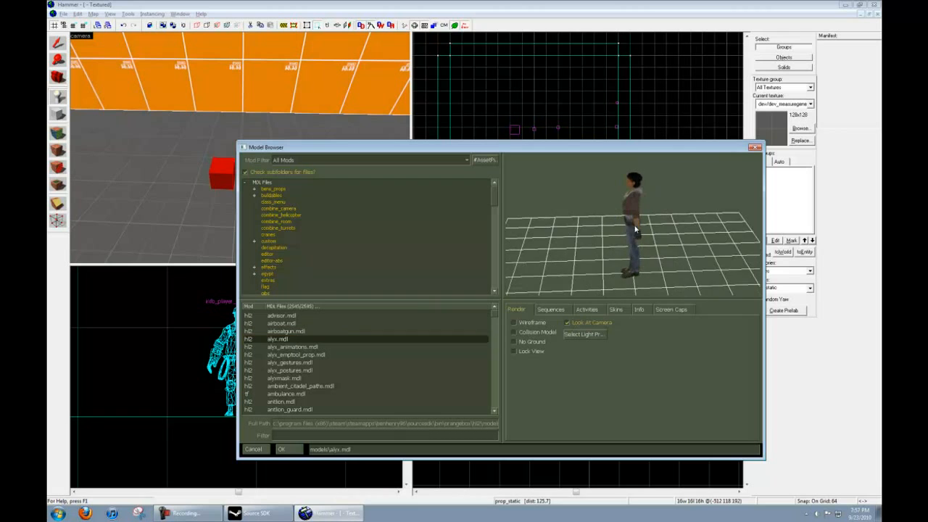
- Preview the alyx_emptool_prop.mdl, ambulance.mdl and antlion.mdl models, and return to the ambulance
{"action": "left_click", "coordinate": [287, 355]}
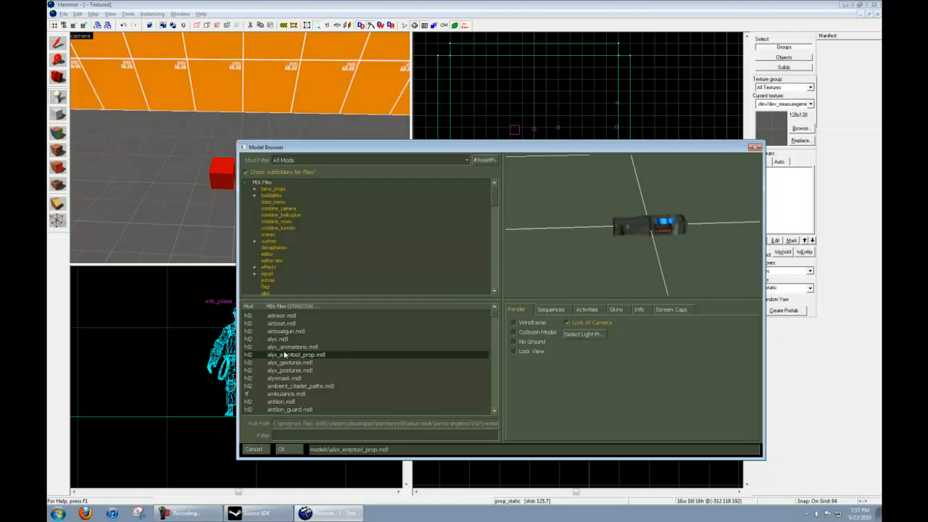
{"action": "left_click", "coordinate": [298, 394]}
{"action": "left_click_drag", "start_coordinate": [549, 252], "coordinate": [477, 335]}
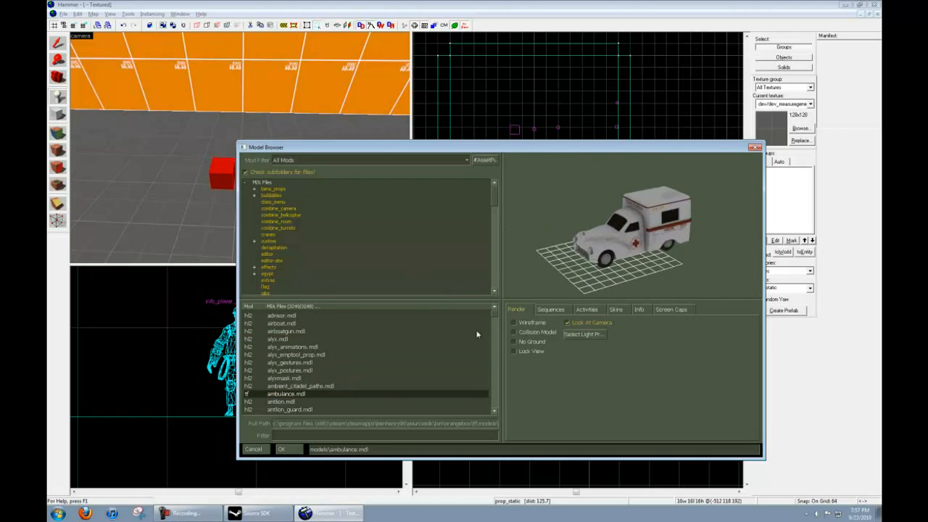
{"action": "left_click", "coordinate": [279, 402]}
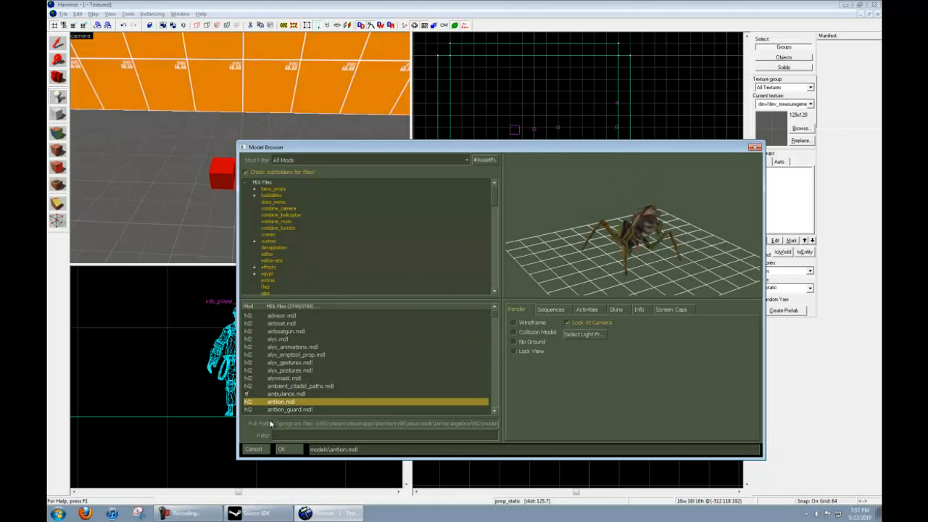
{"action": "left_click", "coordinate": [287, 394]}
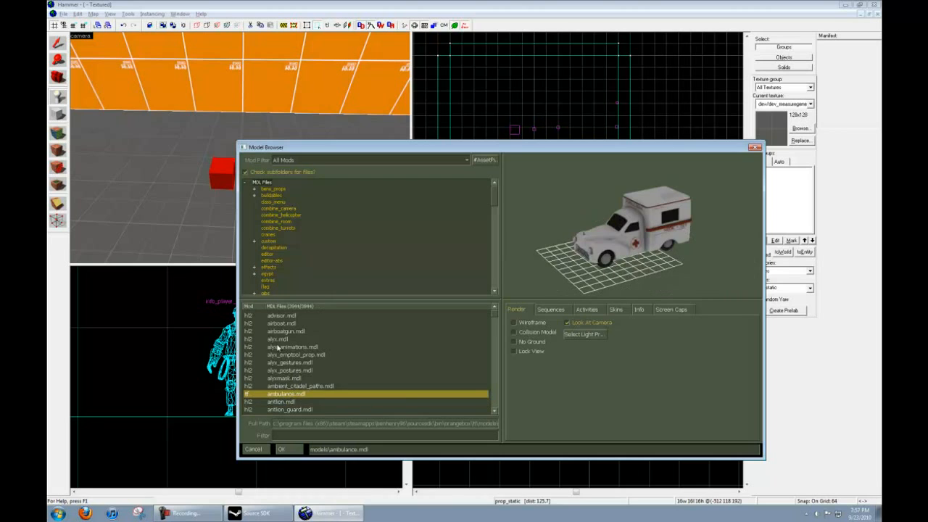
- Sort the models by mod and preview the tf models cavemansclub.mdl, red_shoes.mdl and amplifier.mdl
{"action": "left_click", "coordinate": [249, 306]}
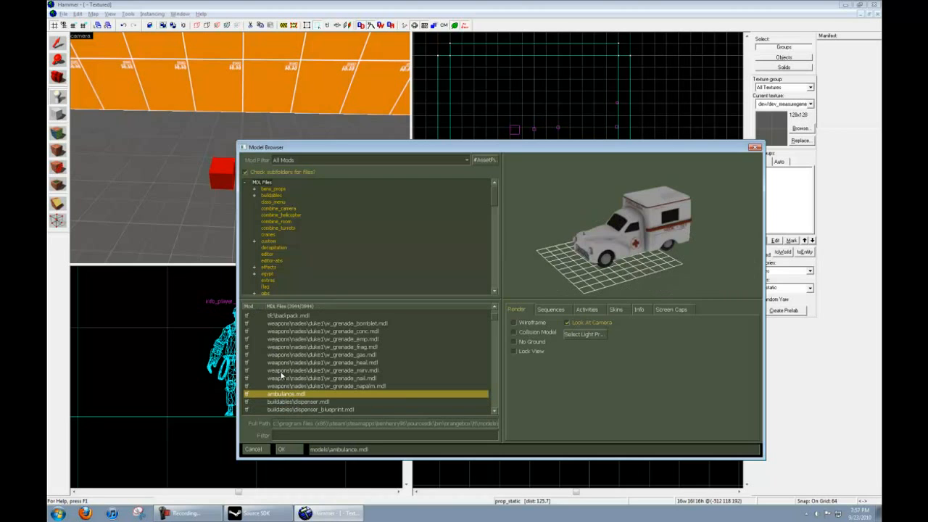
{"action": "scroll", "coordinate": [299, 376], "scroll_direction": "down", "scroll_amount": 10}
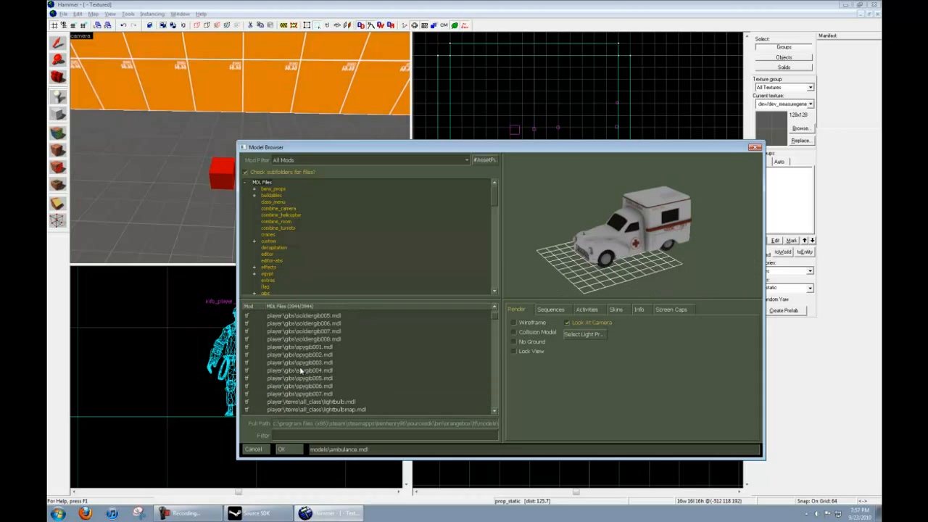
{"action": "scroll", "coordinate": [299, 371], "scroll_direction": "down", "scroll_amount": 10}
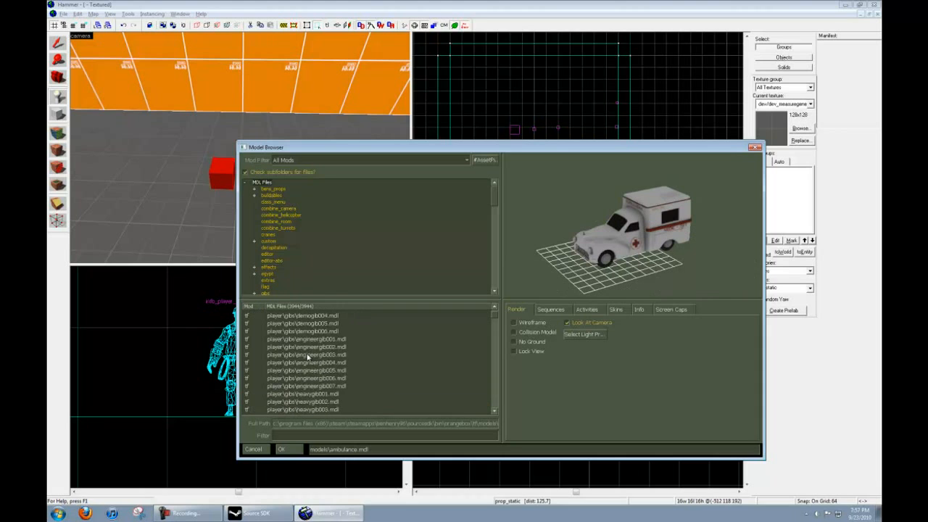
{"action": "left_click", "coordinate": [300, 323]}
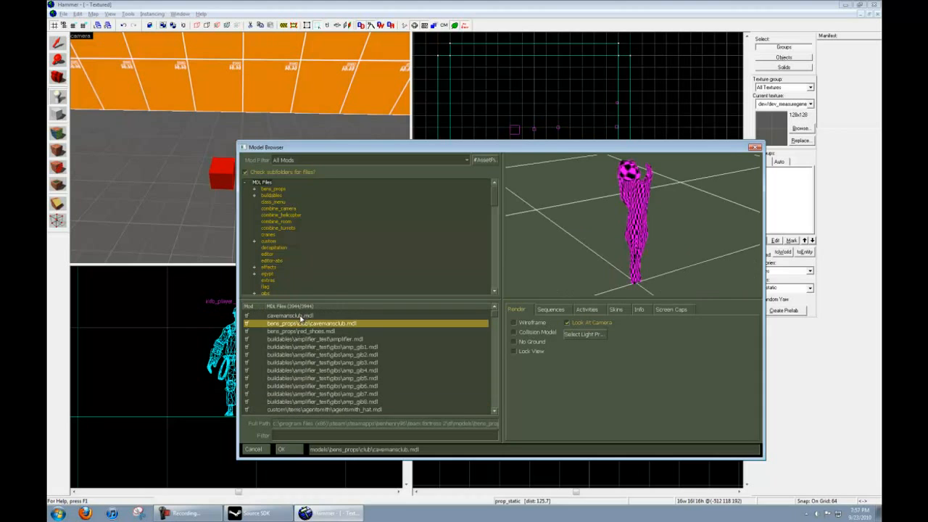
{"action": "left_click", "coordinate": [302, 317]}
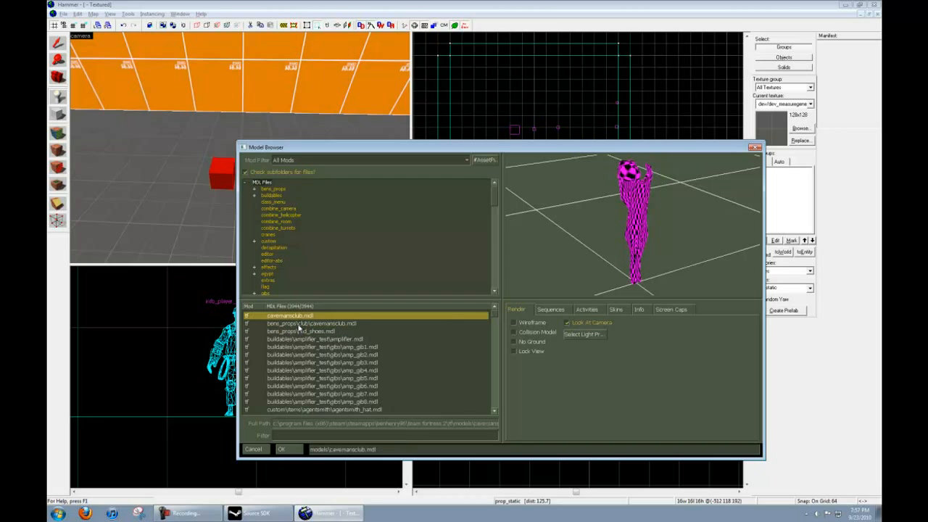
{"action": "left_click", "coordinate": [302, 332]}
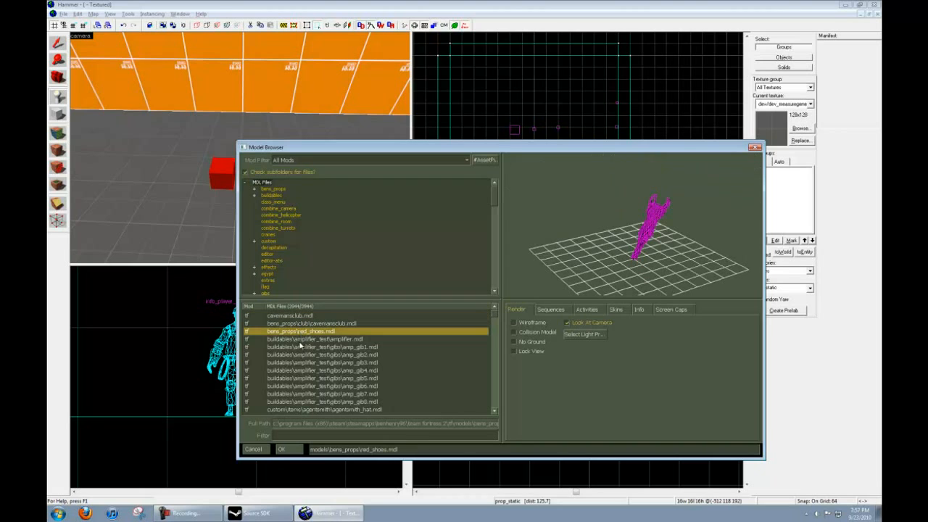
{"action": "left_click", "coordinate": [306, 341]}
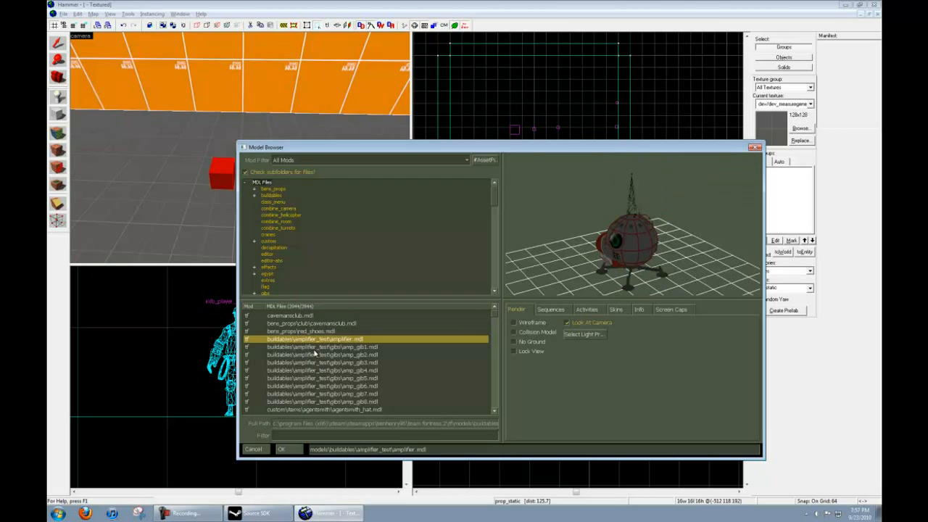
- Preview several of the amplifier gib models, ending with amp_gib8.mdl
{"action": "left_click", "coordinate": [320, 348]}
{"action": "left_click", "coordinate": [319, 355]}
{"action": "left_click", "coordinate": [318, 362]}
{"action": "scroll", "coordinate": [316, 380], "scroll_direction": "down", "scroll_amount": 2}
{"action": "left_click", "coordinate": [317, 354]}
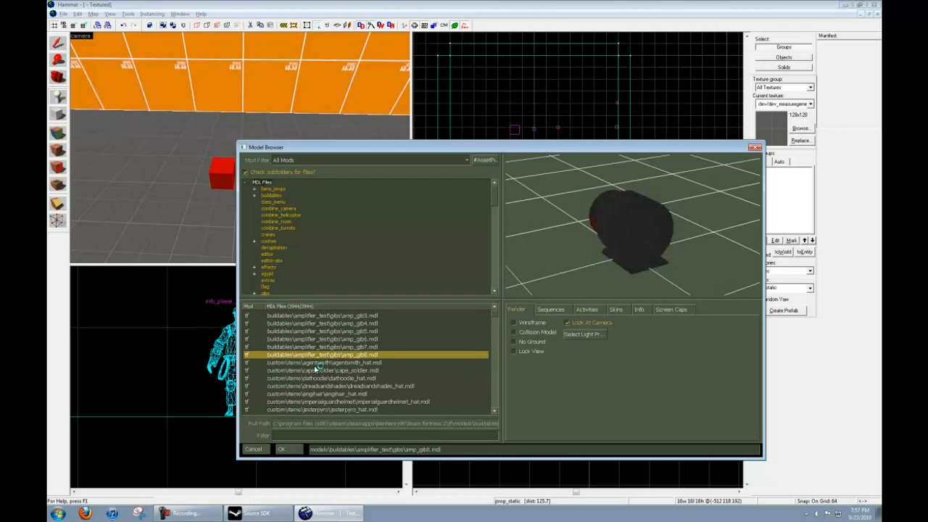
- Preview several custom item models and the decapitation models, ending with pyro_left.mdl
{"action": "left_click", "coordinate": [318, 363]}
{"action": "scroll", "coordinate": [318, 363], "scroll_direction": "down", "scroll_amount": 2}
{"action": "left_click", "coordinate": [321, 378]}
{"action": "left_click", "coordinate": [331, 363]}
{"action": "scroll", "coordinate": [331, 365], "scroll_direction": "down", "scroll_amount": 5}
{"action": "left_click", "coordinate": [321, 364]}
{"action": "left_click", "coordinate": [319, 371]}
{"action": "left_click", "coordinate": [318, 379]}
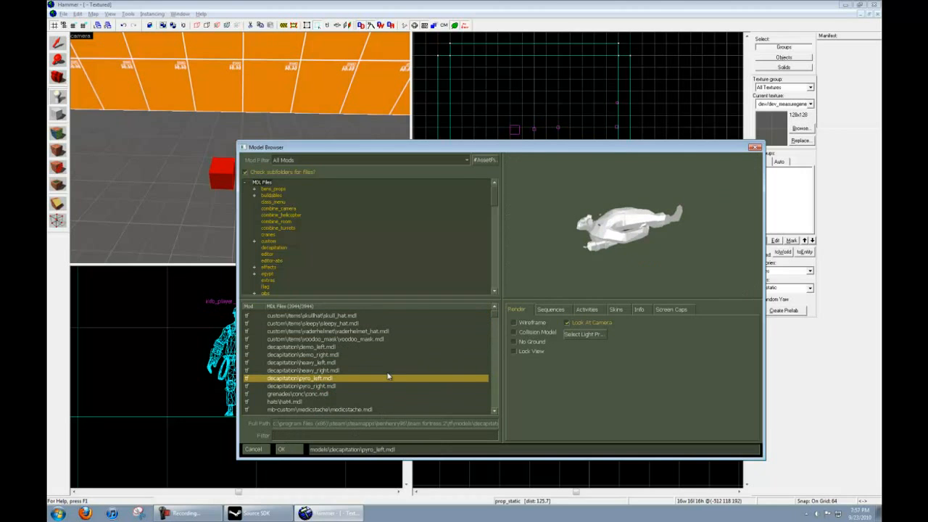
- Filter the models by "gate" and preview combine_gate_citizen.mdl and the props_2fort corrugated metal models
{"action": "type", "text": "gate"}
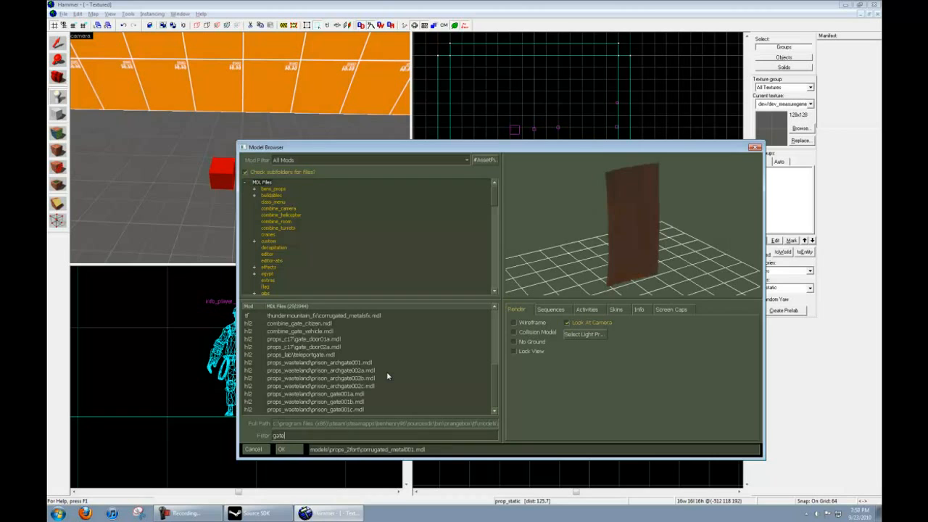
{"action": "left_click", "coordinate": [325, 324]}
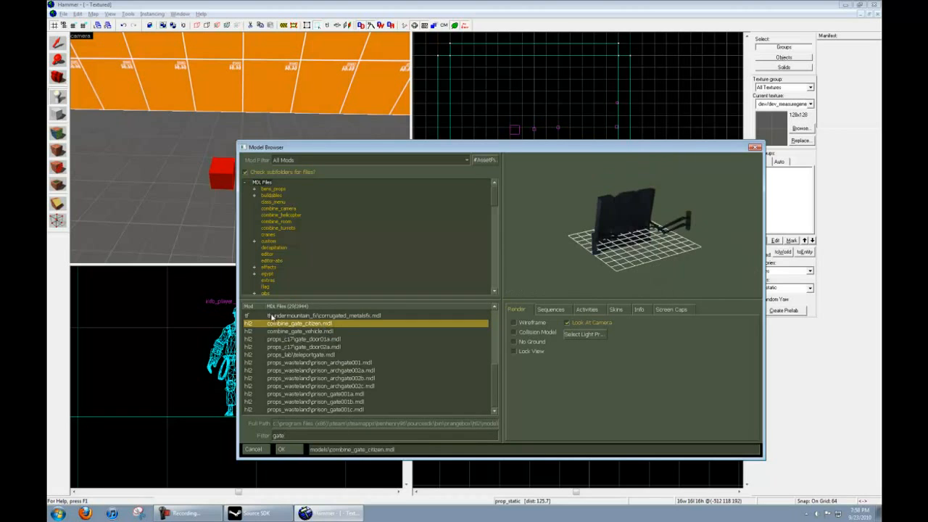
{"action": "scroll", "coordinate": [275, 322], "scroll_direction": "up", "scroll_amount": 5}
{"action": "left_click", "coordinate": [326, 317]}
{"action": "left_click", "coordinate": [324, 326]}
{"action": "left_click", "coordinate": [320, 339]}
{"action": "left_click", "coordinate": [330, 356]}
{"action": "left_click", "coordinate": [326, 370]}
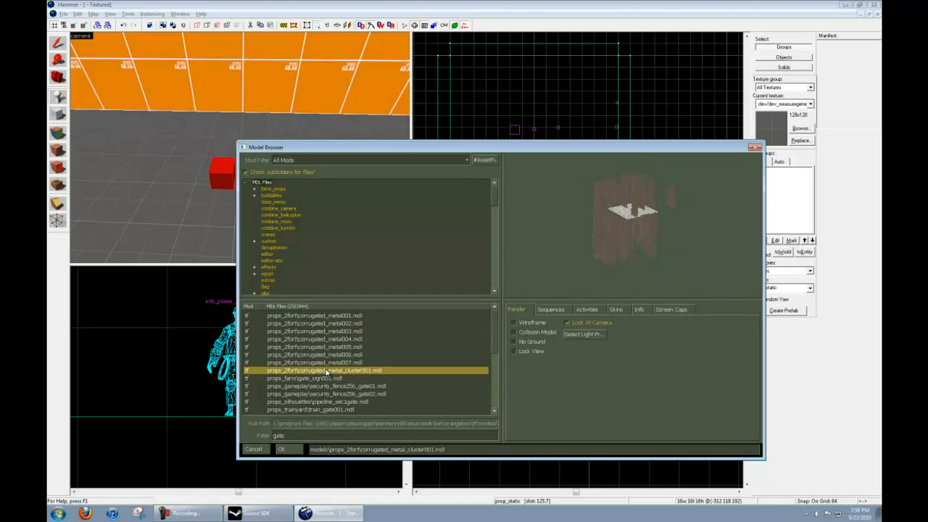
- Preview gate_sign001.mdl and security_fence256_gate01.mdl, and assign props_2fort/corrugated_metal005.mdl as the prop's World Model
{"action": "left_click", "coordinate": [312, 379]}
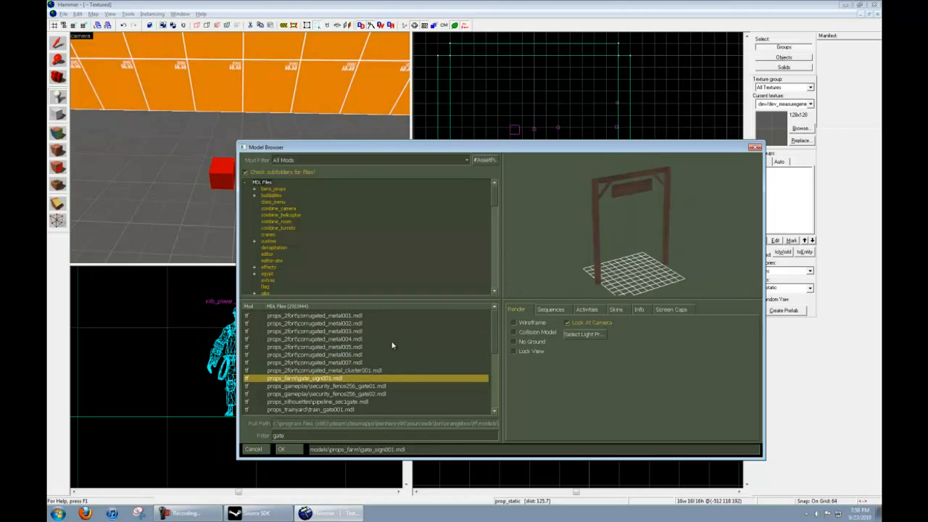
{"action": "left_click", "coordinate": [341, 387]}
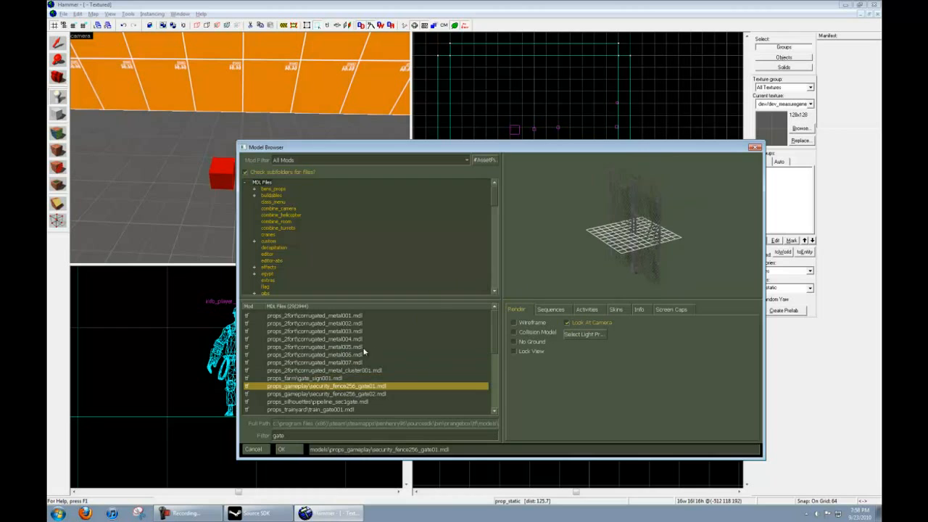
{"action": "left_click", "coordinate": [340, 348]}
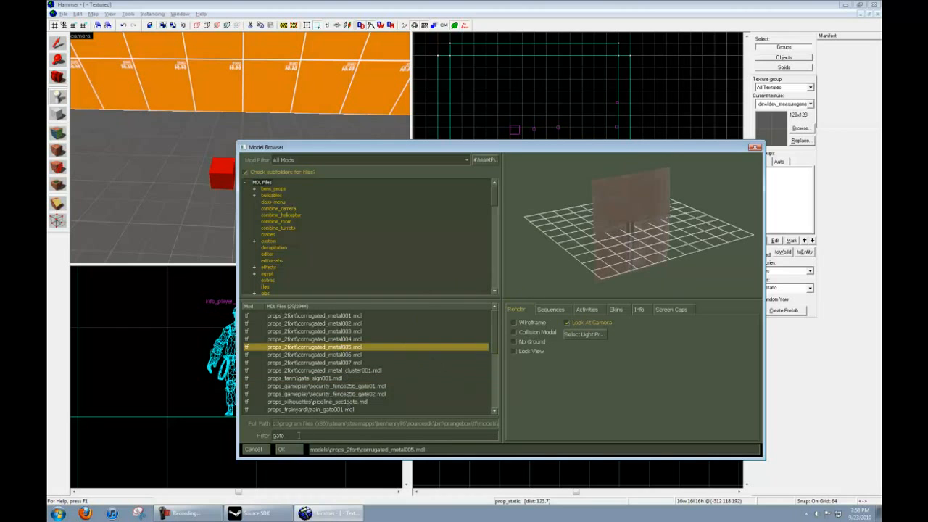
{"action": "left_click", "coordinate": [285, 449]}
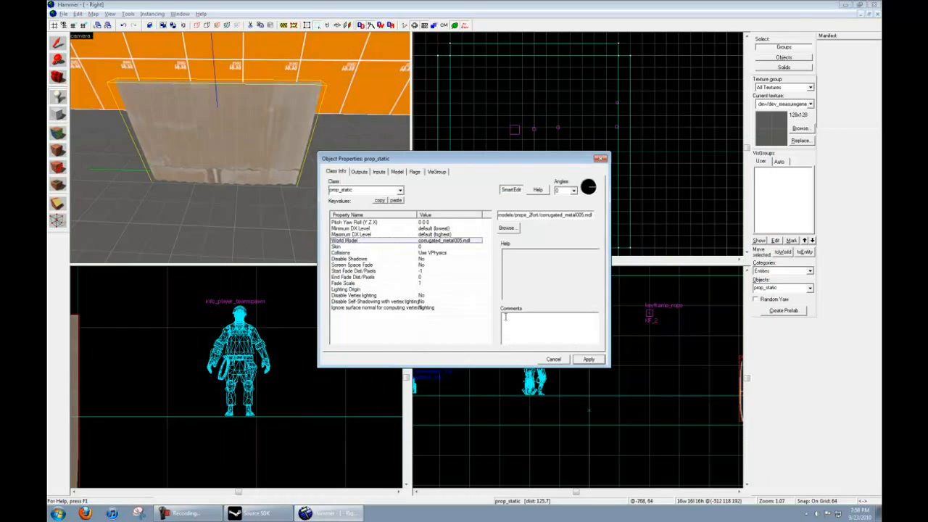
- Move the corrugated metal panel up in the Front view with the Selection tool so its base rests on the floor
{"action": "middle_click_drag", "start_coordinate": [186, 412], "coordinate": [352, 388]}
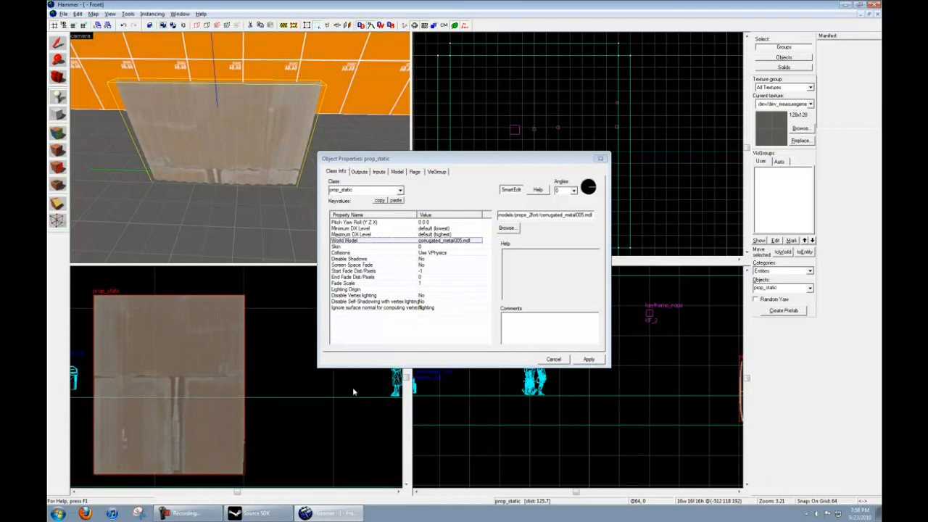
{"action": "scroll", "coordinate": [308, 393], "scroll_direction": "down", "scroll_amount": 2}
{"action": "left_click", "coordinate": [58, 46]}
{"action": "left_click_drag", "start_coordinate": [193, 353], "coordinate": [227, 294]}
- Examine the corrugated metal panel's placement in the room from several sides in 3D and close its properties
{"action": "key", "text": "z"}
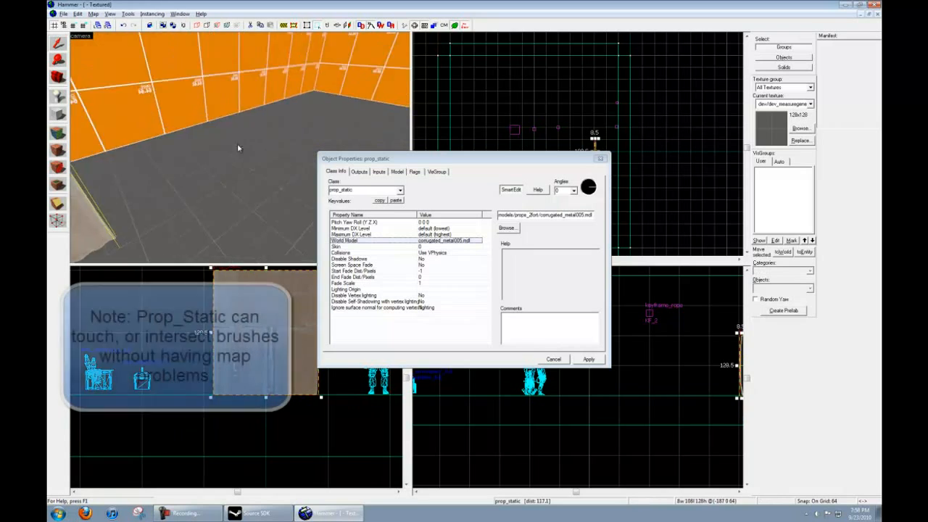
{"action": "key", "text": "w"}
{"action": "key", "text": "s"}
{"action": "key", "text": "w"}
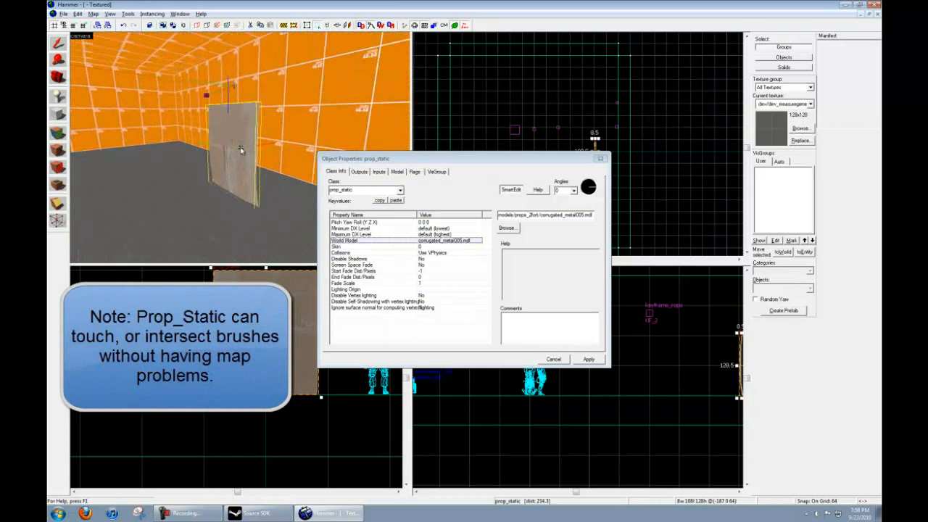
{"action": "key", "text": "z"}
{"action": "left_click", "coordinate": [603, 160]}
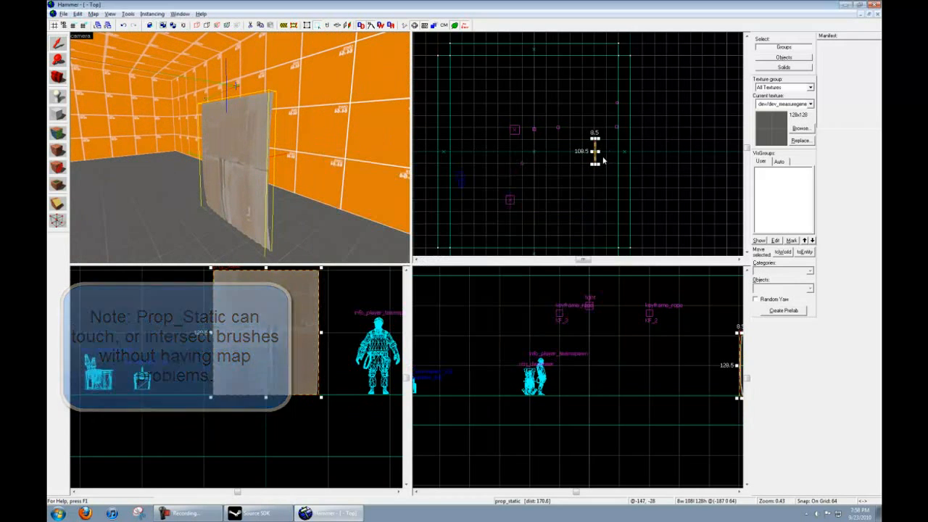
- Duplicate the metal panel in the Top view, diagonally offset from the original by about 64 units each way, and open the copy's properties
{"action": "scroll", "coordinate": [603, 148], "scroll_direction": "up", "scroll_amount": 6}
{"action": "left_click_drag", "start_coordinate": [574, 153], "coordinate": [514, 184], "text": "shift"}
{"action": "middle_click_drag", "start_coordinate": [545, 200], "coordinate": [628, 158]}
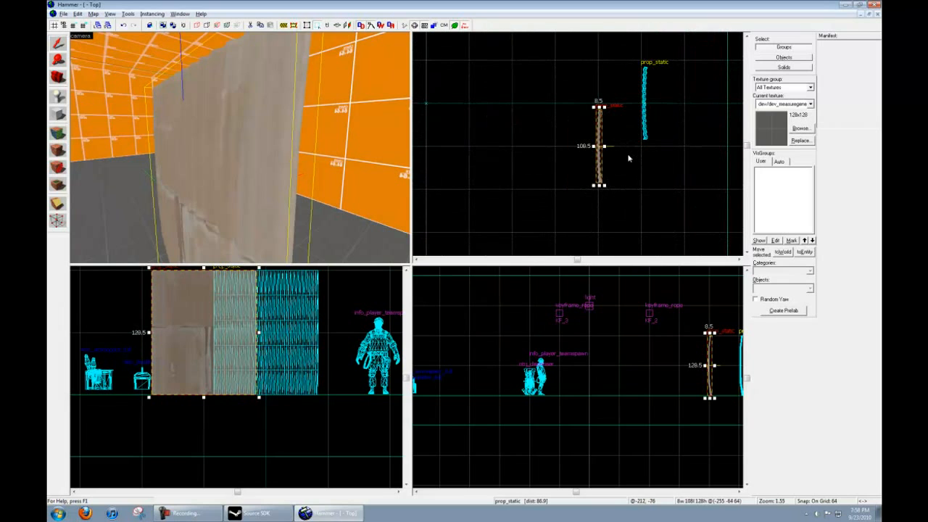
{"action": "key", "text": "alt+Return"}
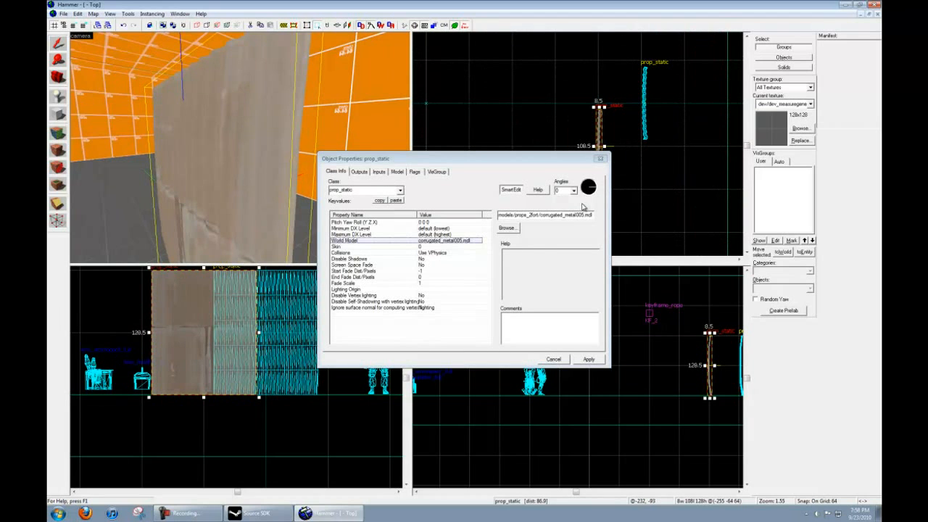
- Preview corrugated_metal_cluster001.mdl, gate_sign001.mdl and the train_gate models in the Model Browser, clear the gate filter and cancel the choice
{"action": "left_click", "coordinate": [508, 227]}
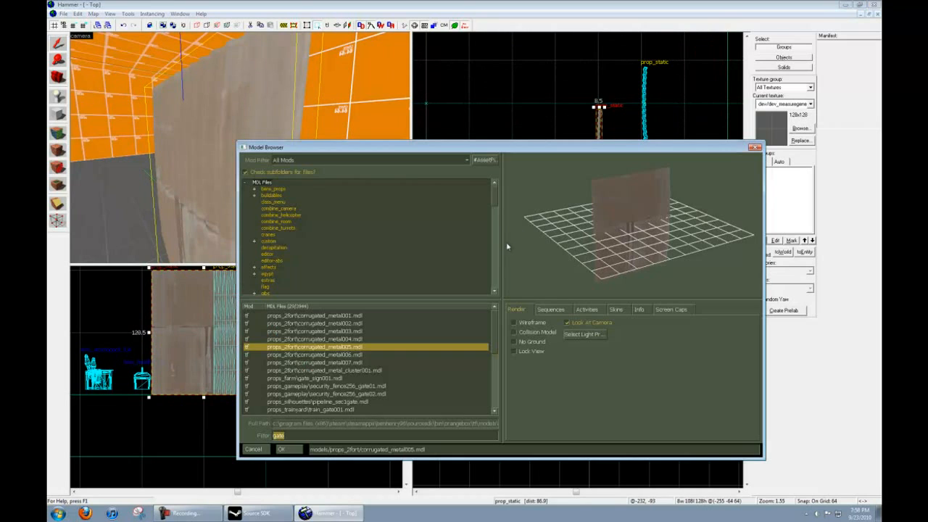
{"action": "left_click", "coordinate": [339, 371]}
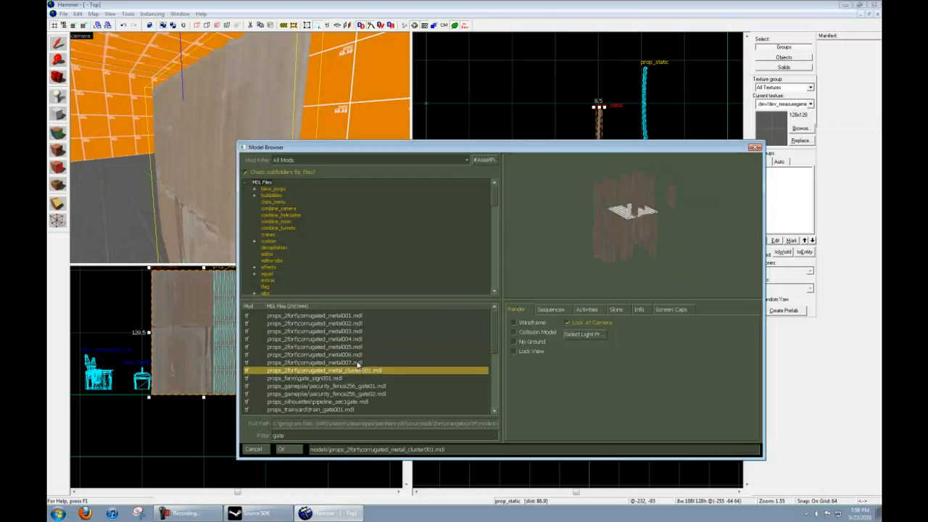
{"action": "left_click", "coordinate": [336, 378]}
{"action": "scroll", "coordinate": [336, 378], "scroll_direction": "down", "scroll_amount": 3}
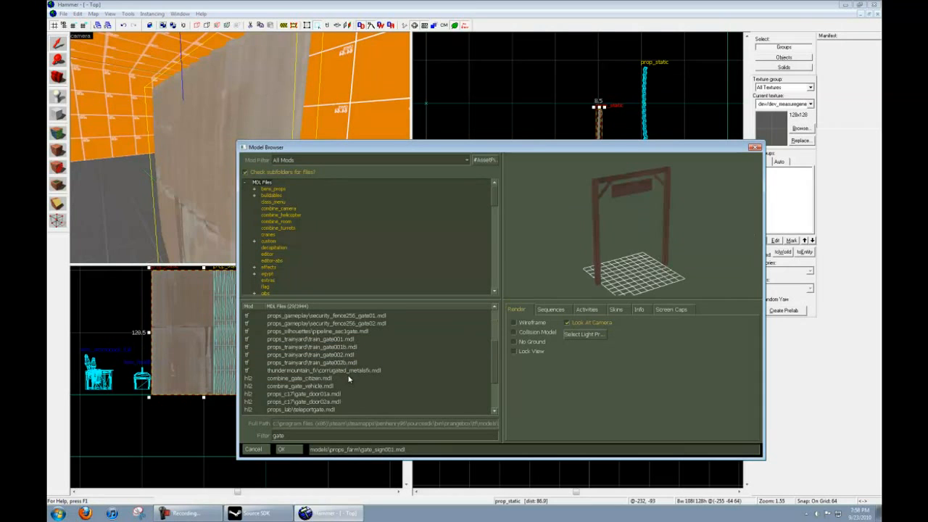
{"action": "left_click", "coordinate": [339, 348]}
{"action": "left_click", "coordinate": [337, 355]}
{"action": "left_click", "coordinate": [338, 362]}
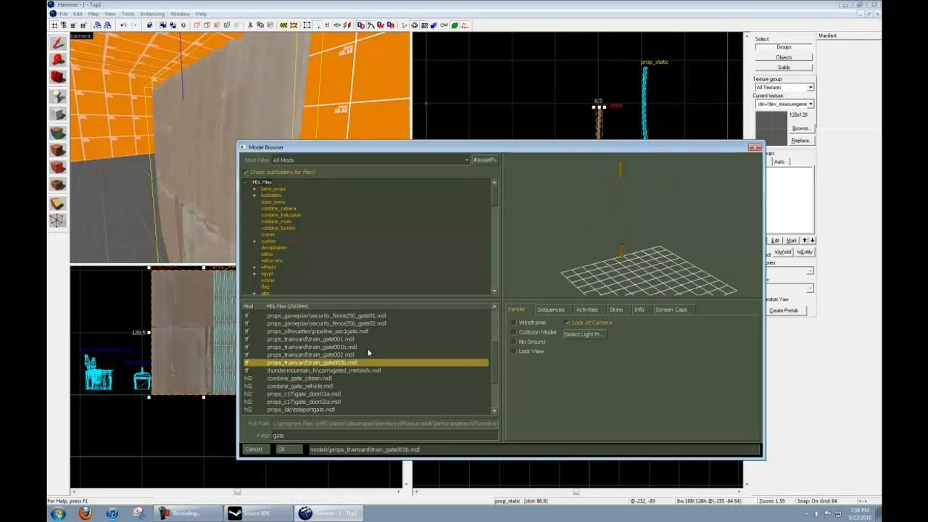
{"action": "left_click", "coordinate": [341, 347]}
{"action": "left_click", "coordinate": [340, 340]}
{"action": "left_click_drag", "start_coordinate": [299, 439], "coordinate": [246, 435]}
{"action": "key", "text": "BackSpace"}
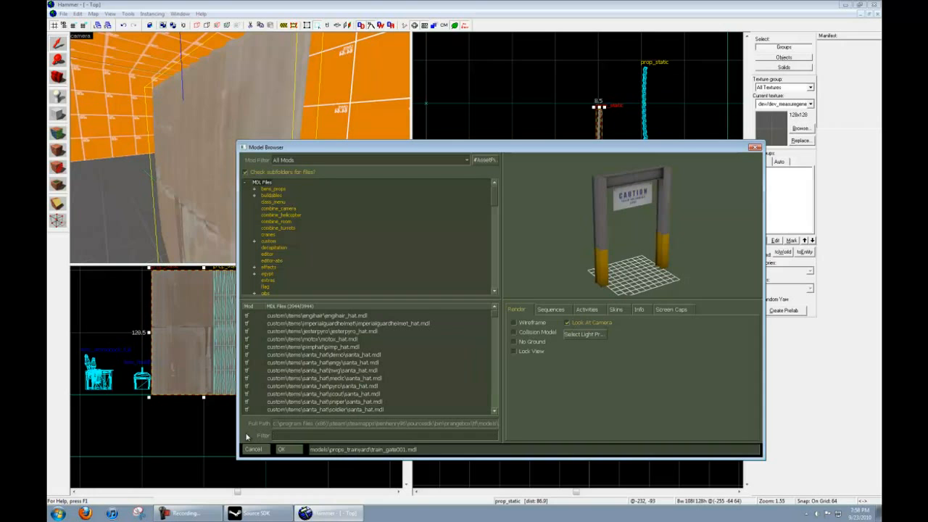
{"action": "left_click", "coordinate": [253, 448]}
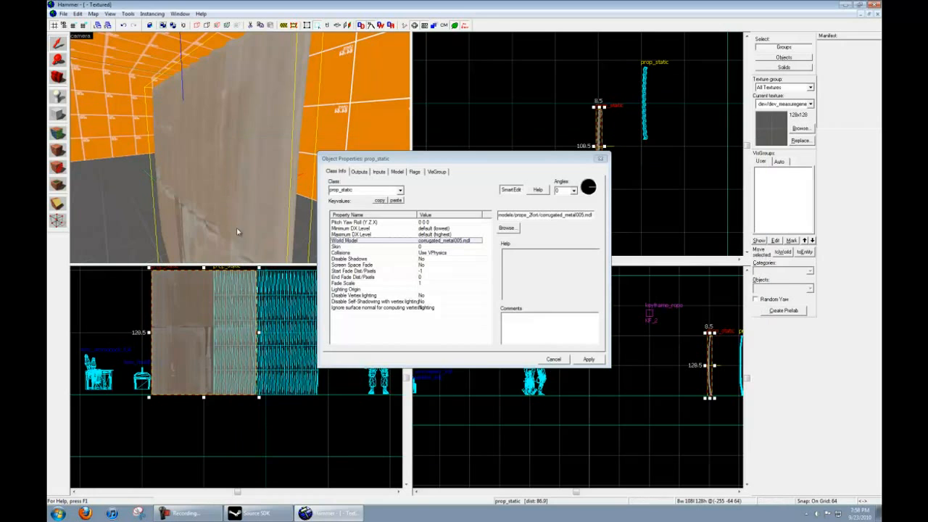
- Close the duplicated metal panel's properties and delete the duplicate
{"action": "key", "text": "z"}
{"action": "key", "text": "s"}
{"action": "key", "text": "w"}
{"action": "key", "text": "z"}
{"action": "left_click", "coordinate": [601, 158]}
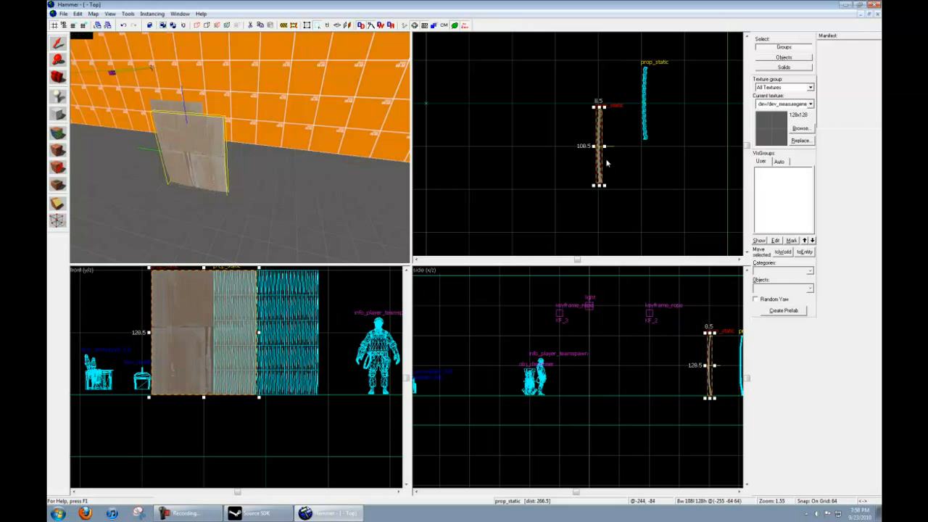
{"action": "key", "text": "Delete"}
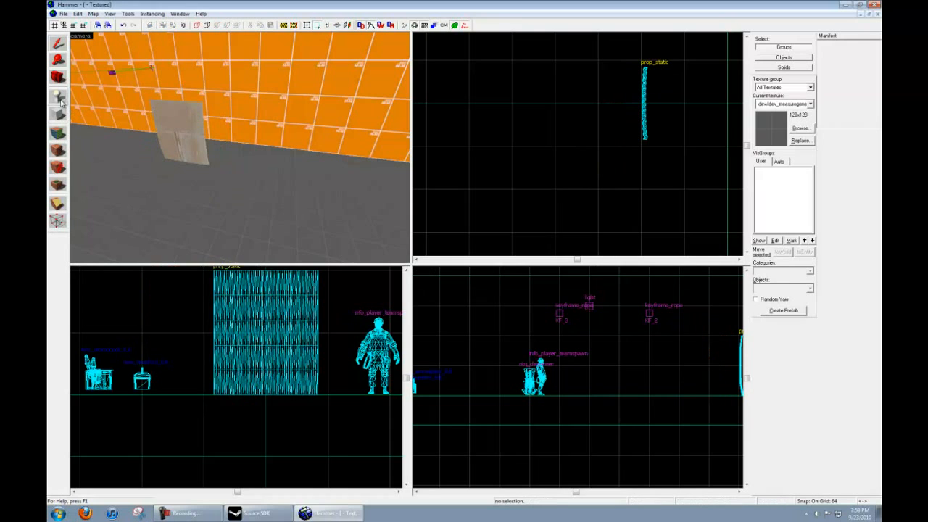
- Place a prop_dynamic entity on the open floor near the player spawn in the 3D view
{"action": "double_click", "coordinate": [785, 289]}
{"action": "left_click", "coordinate": [783, 288]}
{"action": "type", "text": "s"}
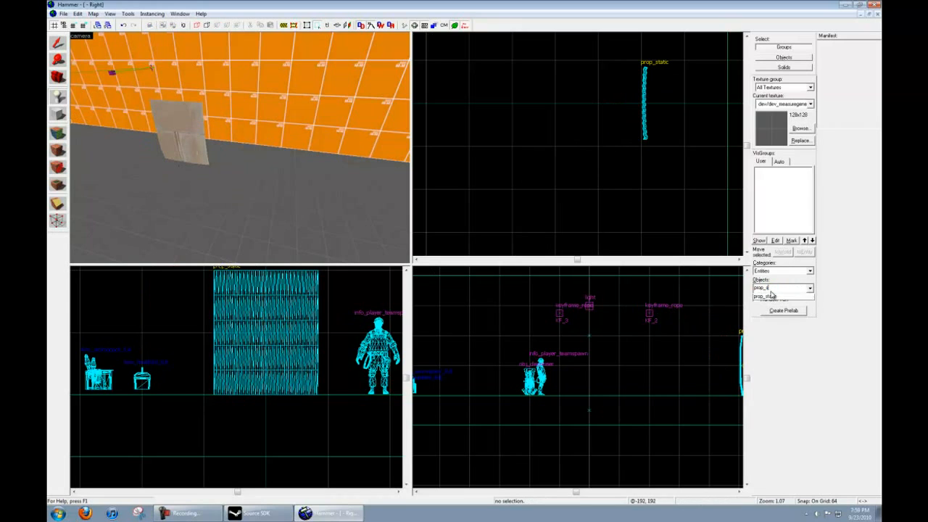
{"action": "key", "text": "BackSpace"}
{"action": "key", "text": "BackSpace"}
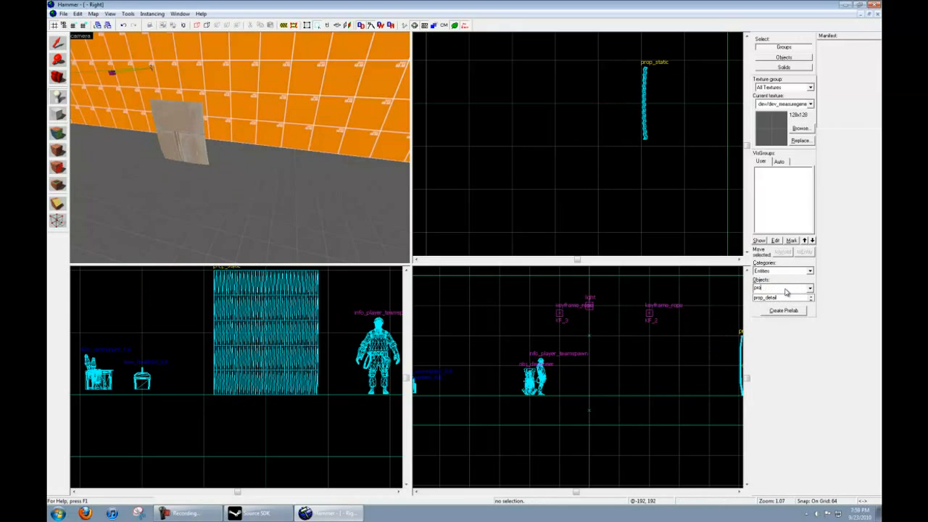
{"action": "left_click", "coordinate": [809, 287]}
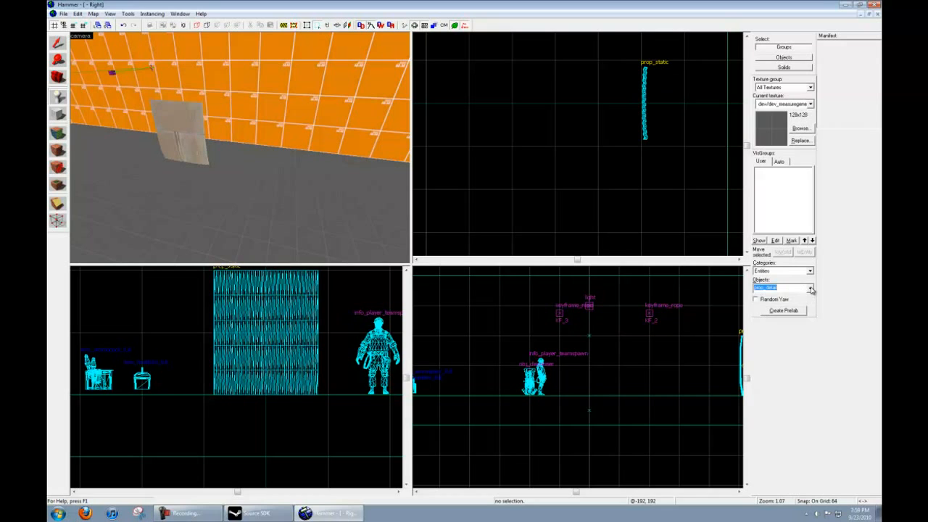
{"action": "left_click", "coordinate": [792, 289]}
{"action": "left_click_drag", "start_coordinate": [789, 288], "coordinate": [761, 287]}
{"action": "key", "text": "BackSpace"}
{"action": "key", "text": "BackSpace"}
{"action": "key", "text": "BackSpace"}
{"action": "key", "text": "BackSpace"}
{"action": "key", "text": "BackSpace"}
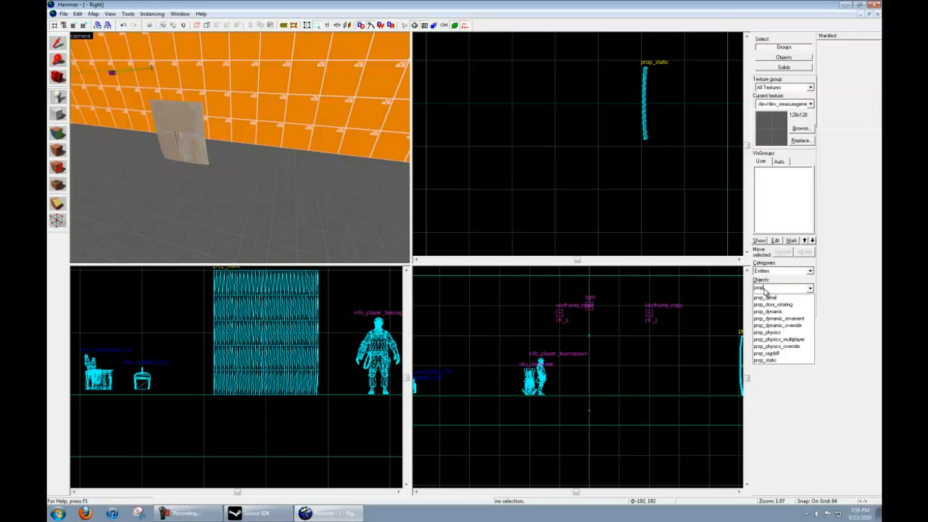
{"action": "type", "text": "prop"}
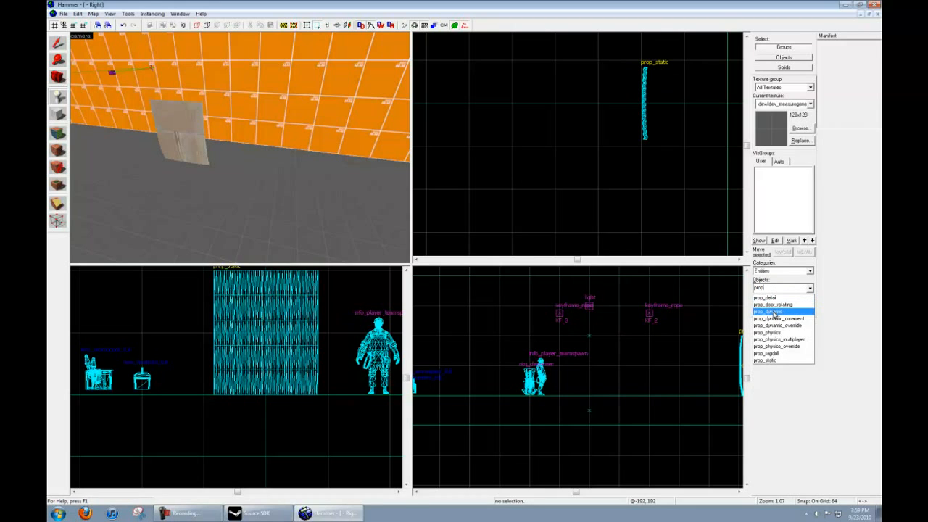
{"action": "left_click", "coordinate": [774, 313]}
{"action": "key", "text": "z"}
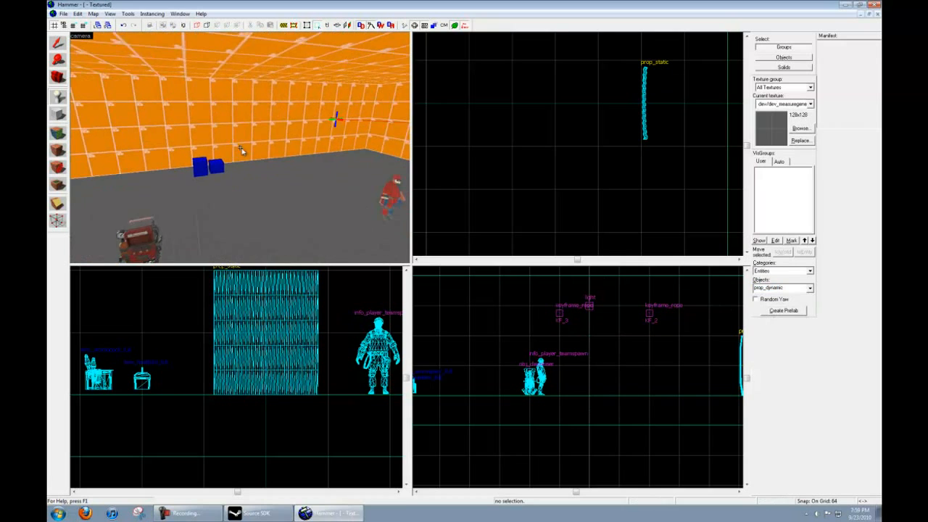
{"action": "key", "text": "w"}
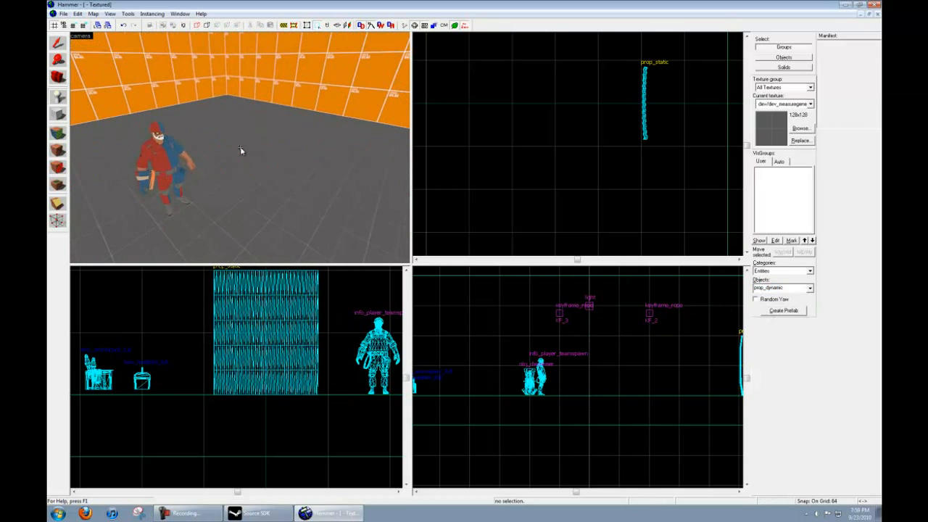
{"action": "left_click", "coordinate": [287, 157]}
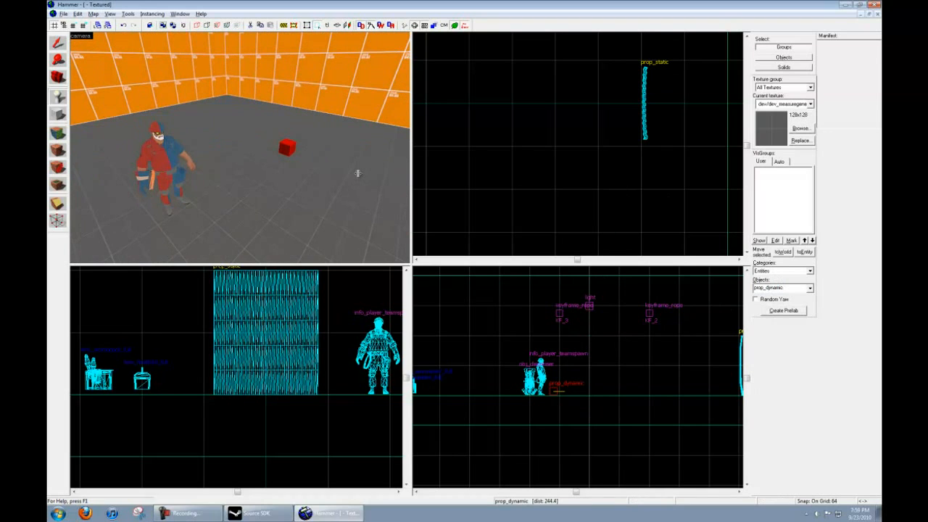
- Assign props_gameplay/resupply_locker.mdl as the prop_dynamic's World Model, previewing its open and close sequences
{"action": "key", "text": "alt+Return"}
{"action": "left_click", "coordinate": [361, 241]}
{"action": "left_click", "coordinate": [516, 235]}
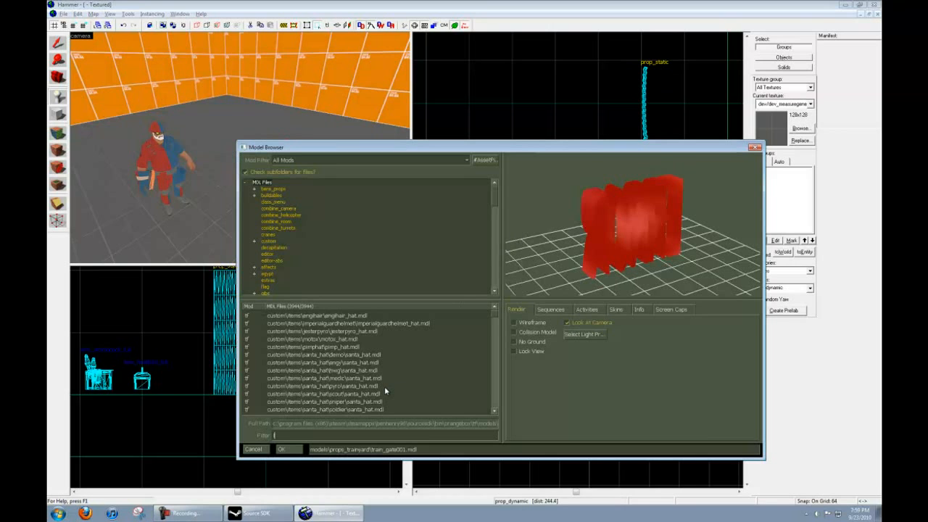
{"action": "type", "text": "locker"}
{"action": "left_click", "coordinate": [343, 323]}
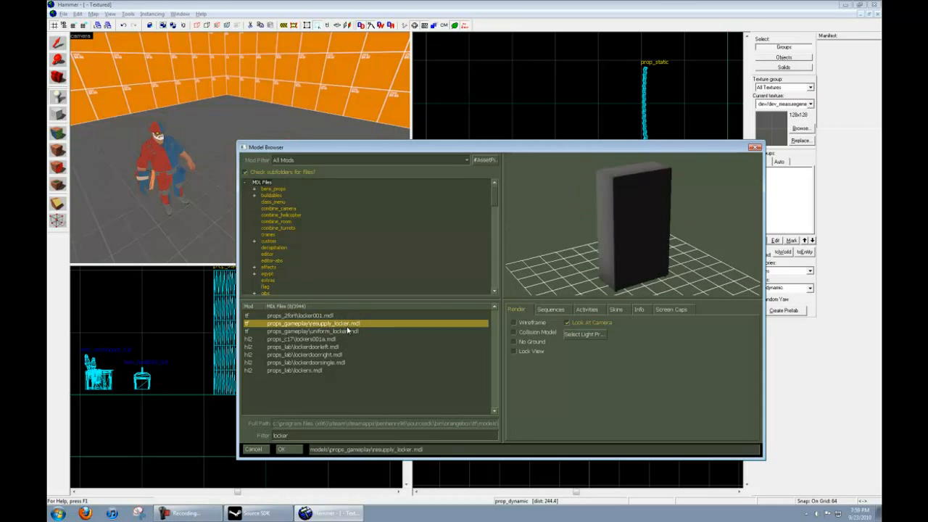
{"action": "left_click_drag", "start_coordinate": [664, 248], "coordinate": [637, 242]}
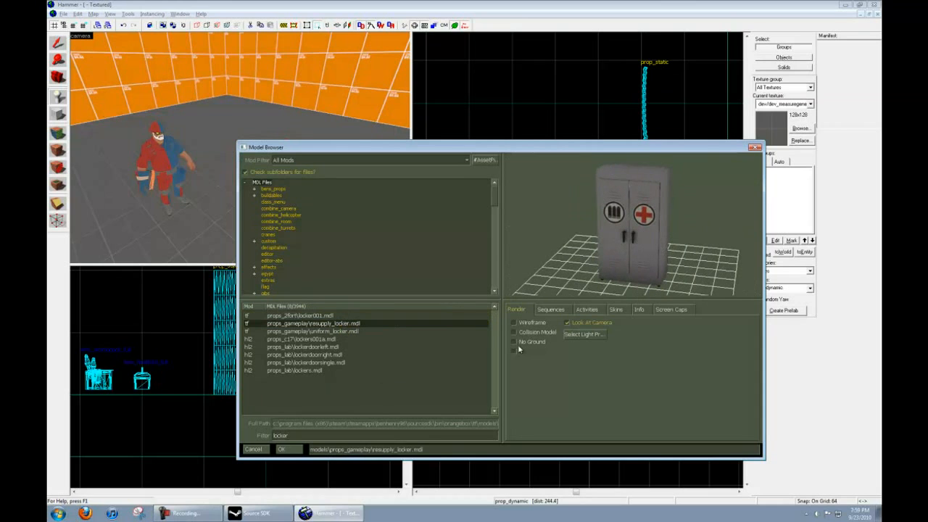
{"action": "left_click", "coordinate": [550, 310]}
{"action": "left_click", "coordinate": [517, 338]}
{"action": "left_click", "coordinate": [522, 346]}
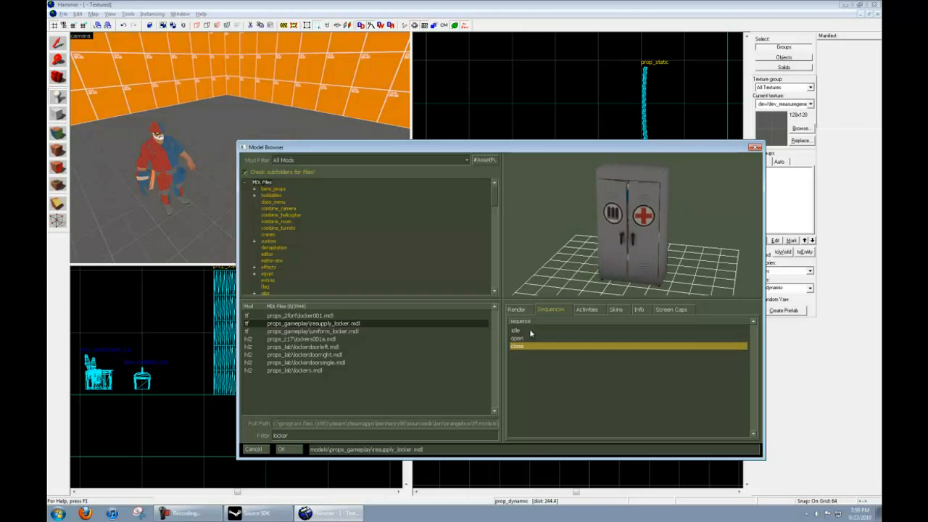
{"action": "left_click", "coordinate": [526, 338]}
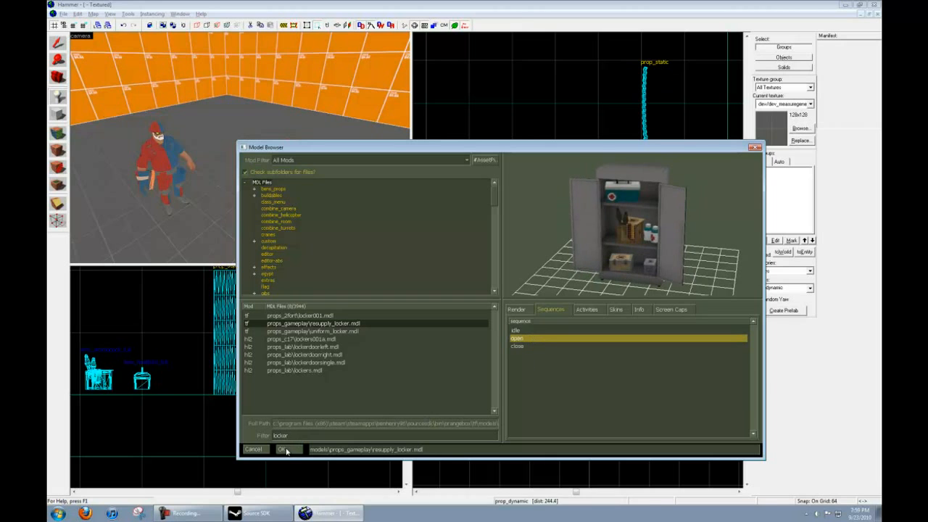
{"action": "left_click", "coordinate": [281, 450]}
{"action": "left_click", "coordinate": [589, 360]}
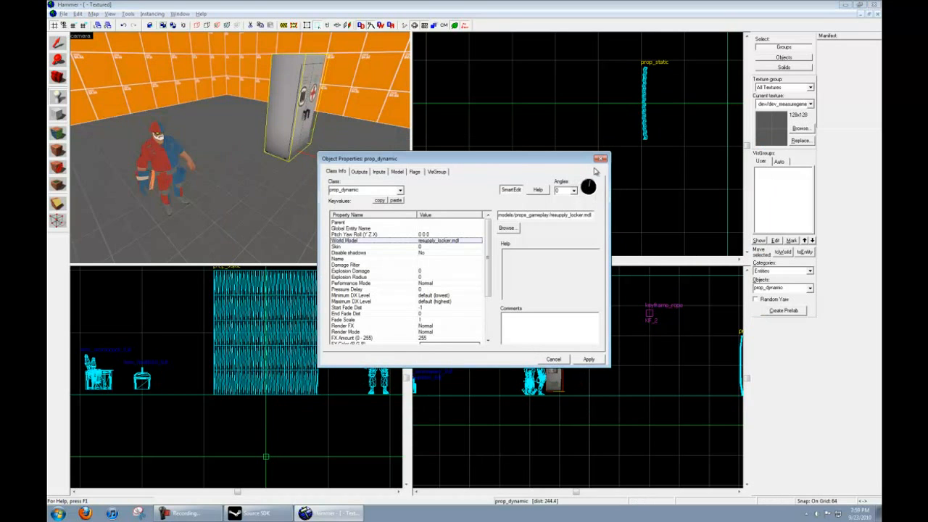
- Try a yaw angle of 105 degrees for the resupply locker and view its front in 3D
{"action": "left_click_drag", "start_coordinate": [574, 186], "coordinate": [582, 161]}
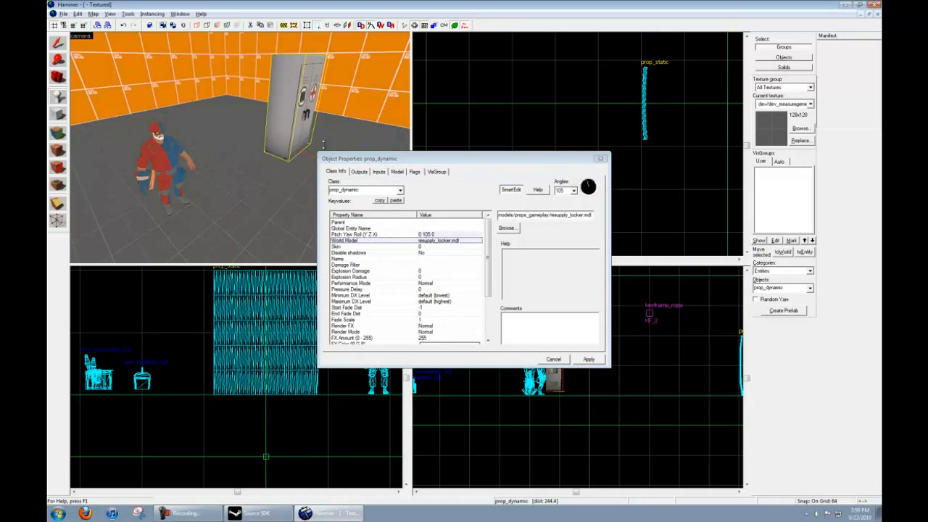
{"action": "key", "text": "z"}
{"action": "key", "text": "d"}
{"action": "key", "text": "w"}
{"action": "key", "text": "z"}
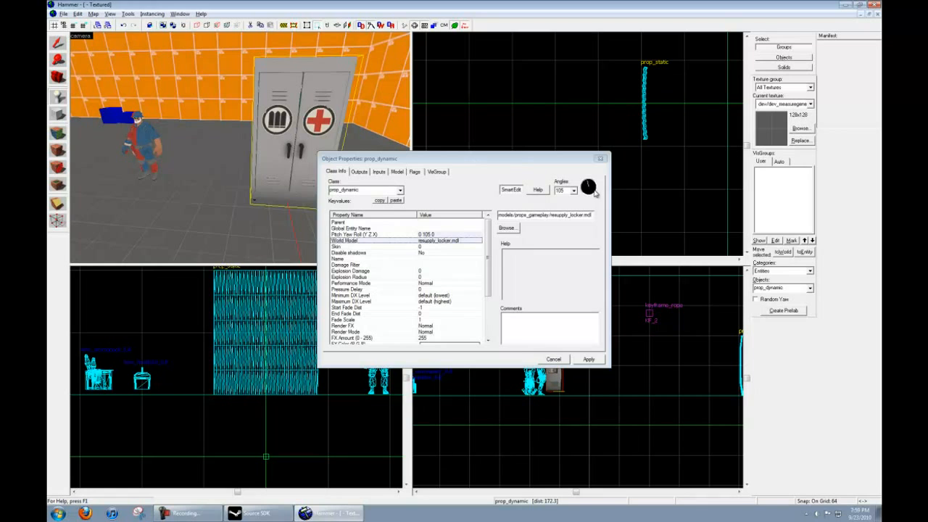
- Rotate the resupply locker to a yaw angle of 270 degrees, apply it and check its orientation in the 3D and Top views
{"action": "left_click_drag", "start_coordinate": [593, 191], "coordinate": [580, 203]}
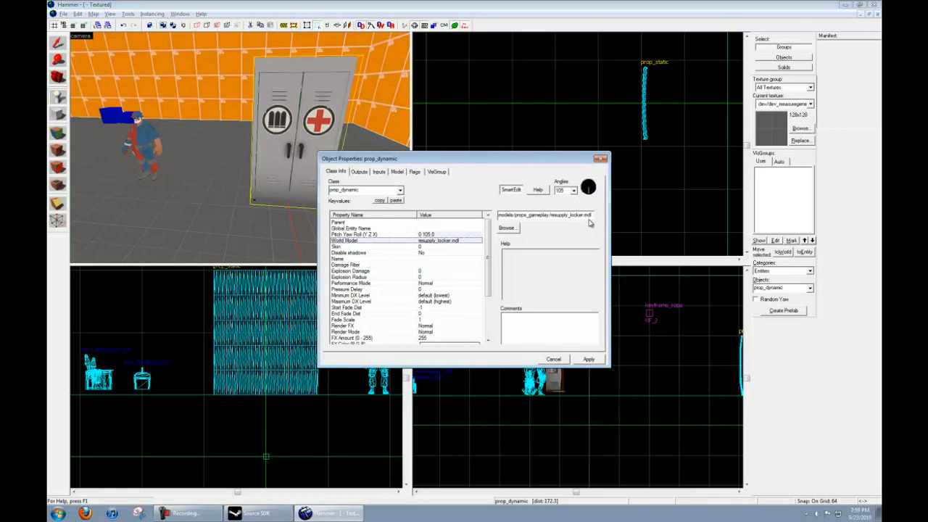
{"action": "key", "text": "z"}
{"action": "key", "text": "s"}
{"action": "key", "text": "a"}
{"action": "key", "text": "z"}
{"action": "middle_click_drag", "start_coordinate": [611, 155], "coordinate": [703, 157]}
{"action": "scroll", "coordinate": [686, 152], "scroll_direction": "down", "scroll_amount": 3}
{"action": "middle_click_drag", "start_coordinate": [629, 149], "coordinate": [671, 227]}
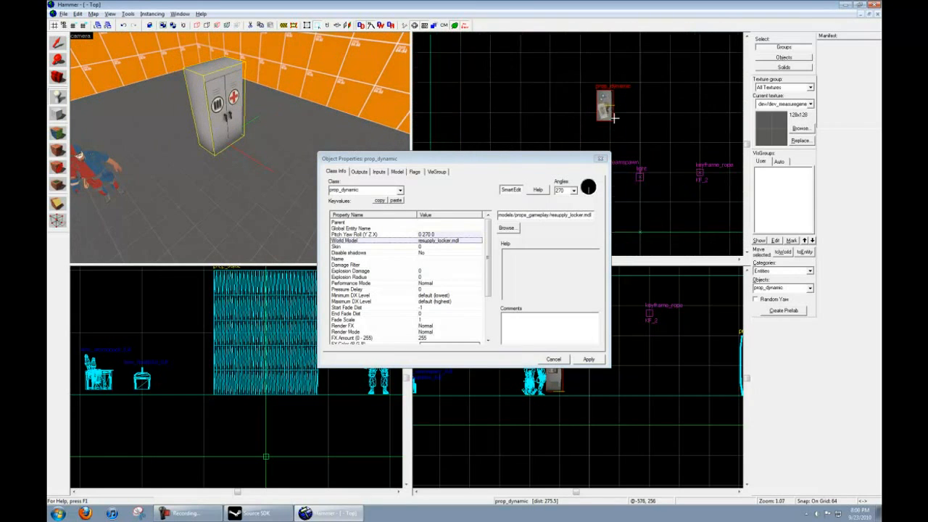
{"action": "scroll", "coordinate": [614, 117], "scroll_direction": "up", "scroll_amount": 2}
{"action": "scroll", "coordinate": [608, 101], "scroll_direction": "up", "scroll_amount": 2}
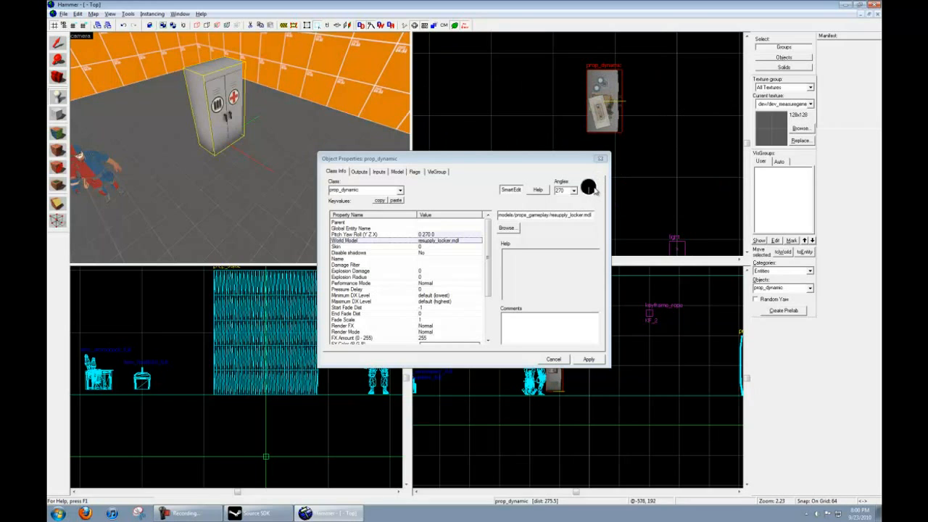
{"action": "left_click_drag", "start_coordinate": [595, 187], "coordinate": [590, 201]}
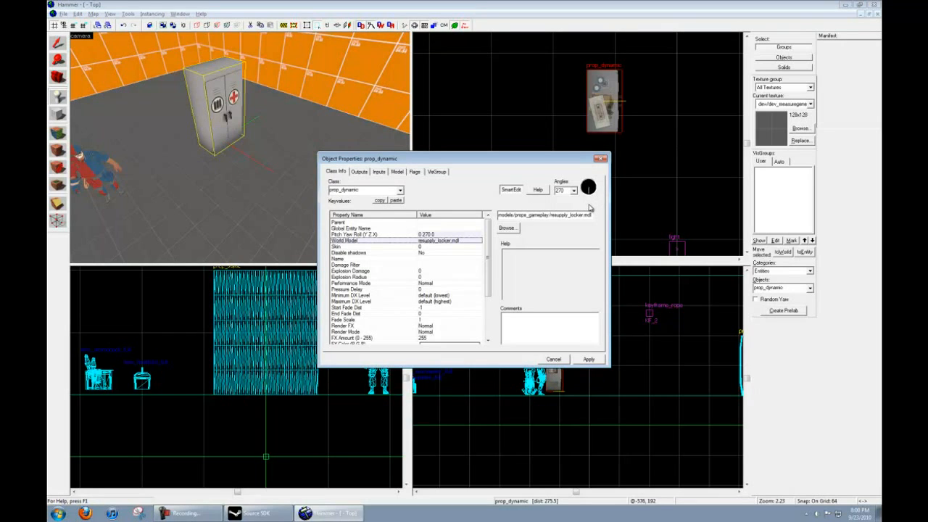
{"action": "left_click", "coordinate": [585, 359]}
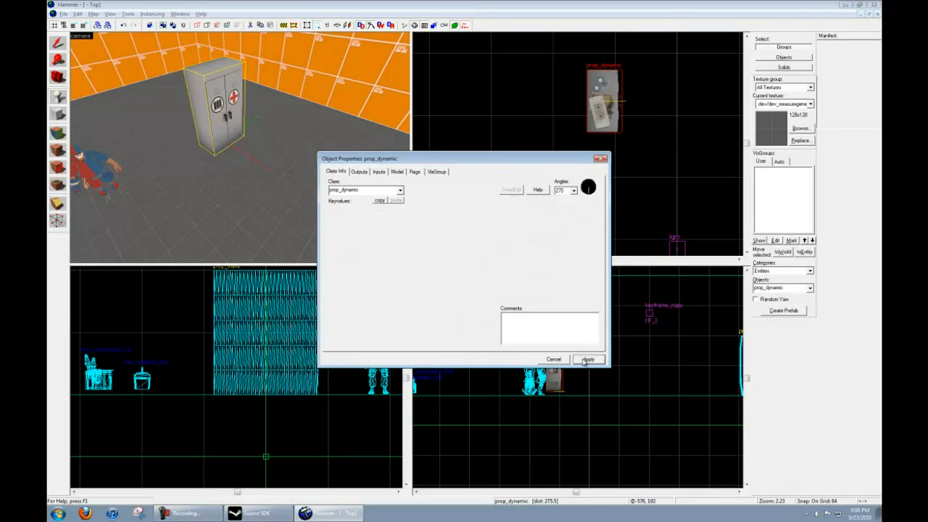
{"action": "left_click_drag", "start_coordinate": [178, 163], "coordinate": [241, 150]}
{"action": "key", "text": "w"}
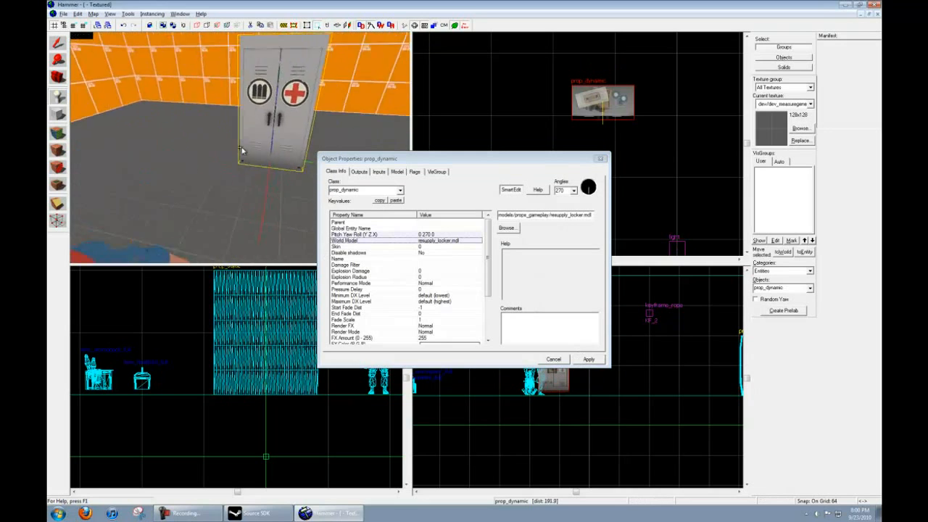
{"action": "key", "text": "z"}
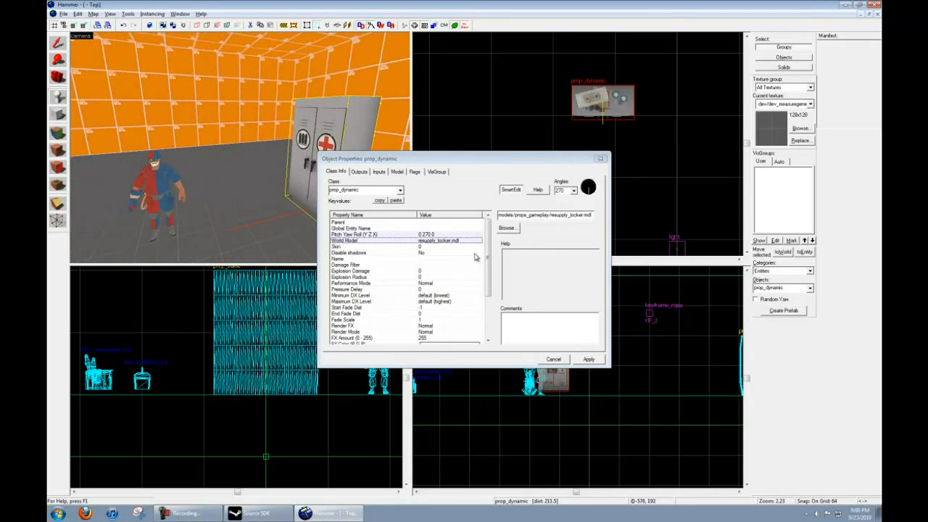
- Review the locker's Damage Filter and Start Disabled properties, apply and close its properties
{"action": "left_click", "coordinate": [399, 265]}
{"action": "scroll", "coordinate": [427, 289], "scroll_direction": "down", "scroll_amount": 3}
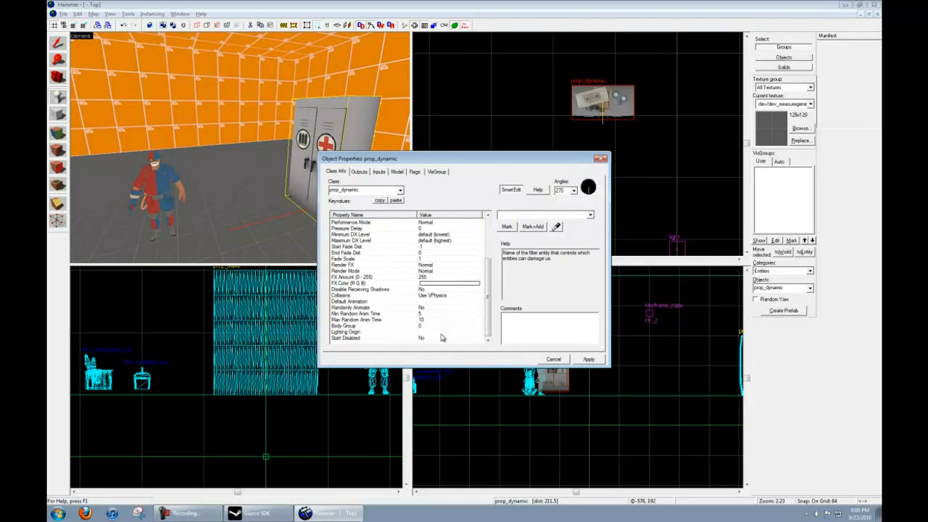
{"action": "left_click", "coordinate": [382, 339]}
{"action": "scroll", "coordinate": [428, 304], "scroll_direction": "up", "scroll_amount": 3}
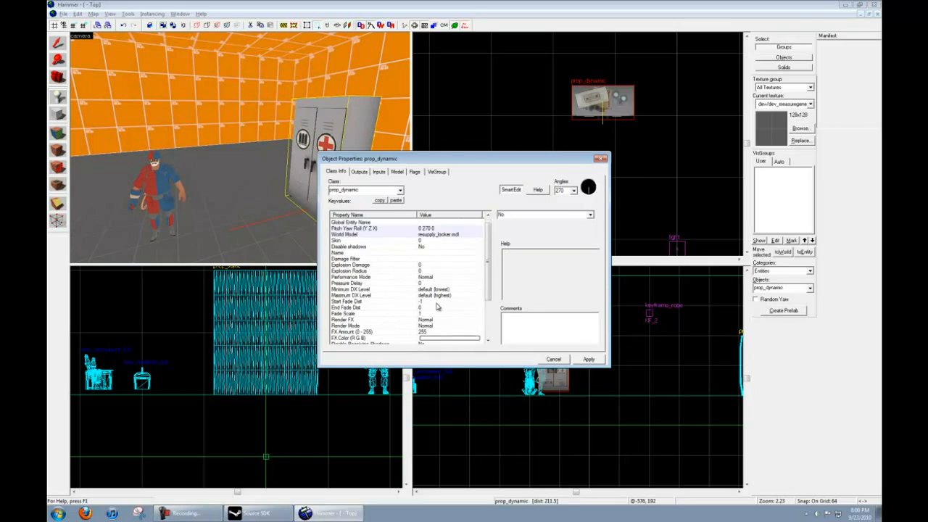
{"action": "left_click", "coordinate": [587, 358]}
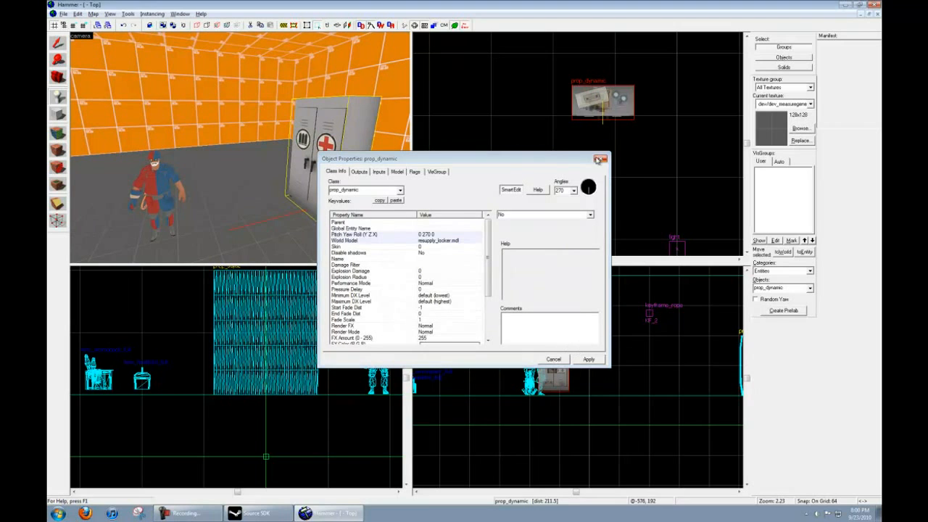
{"action": "left_click", "coordinate": [600, 158]}
- Start a new block and choose the tools/toolstrigger texture for it, filtering the textures by "tools"
{"action": "left_click", "coordinate": [58, 114]}
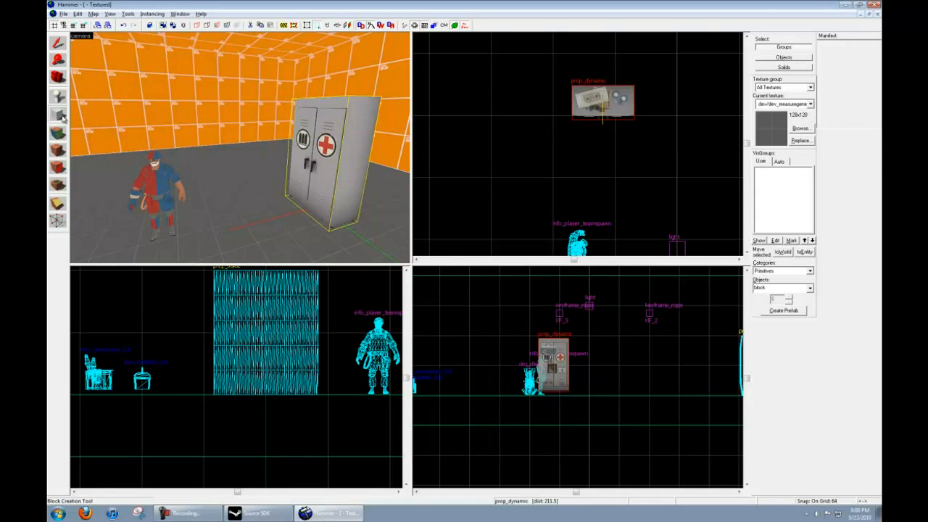
{"action": "left_click", "coordinate": [799, 128]}
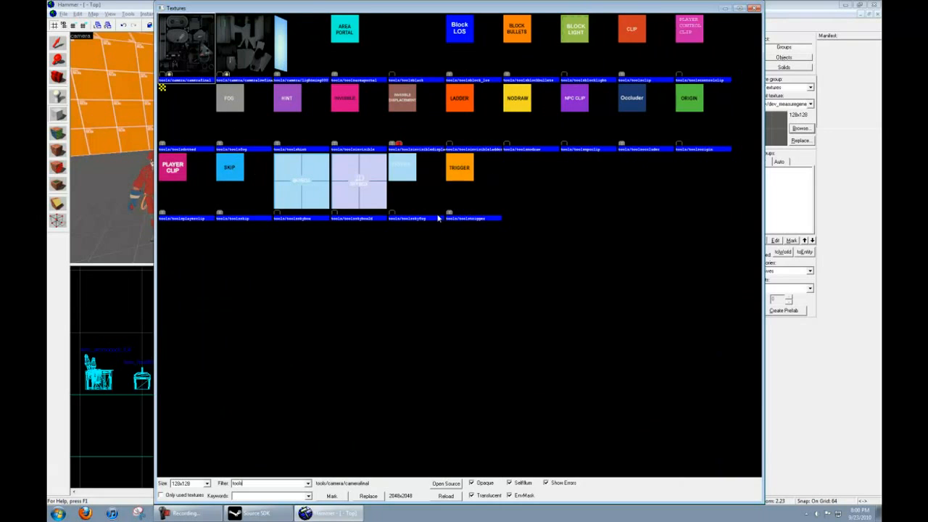
{"action": "double_click", "coordinate": [465, 177]}
- Create a trigger-textured block 128 wide, 192 long and 128 high around the resupply locker, extending out in front of it
{"action": "key", "text": "z"}
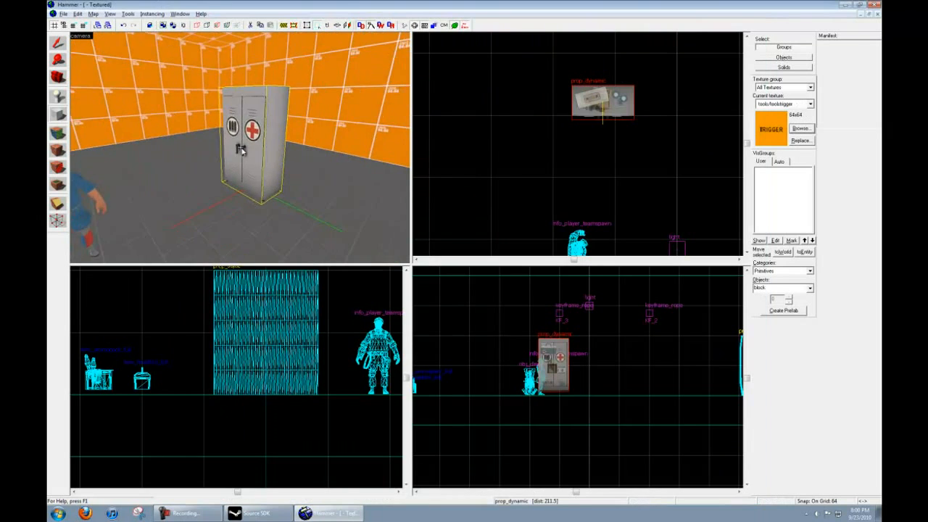
{"action": "key", "text": "s"}
{"action": "scroll", "coordinate": [577, 130], "scroll_direction": "down", "scroll_amount": 3}
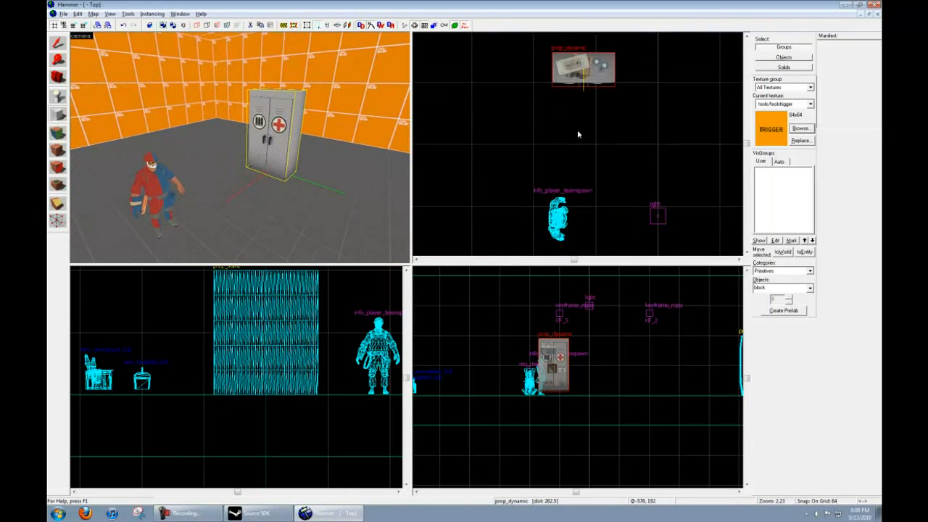
{"action": "left_click_drag", "start_coordinate": [577, 101], "coordinate": [631, 178]}
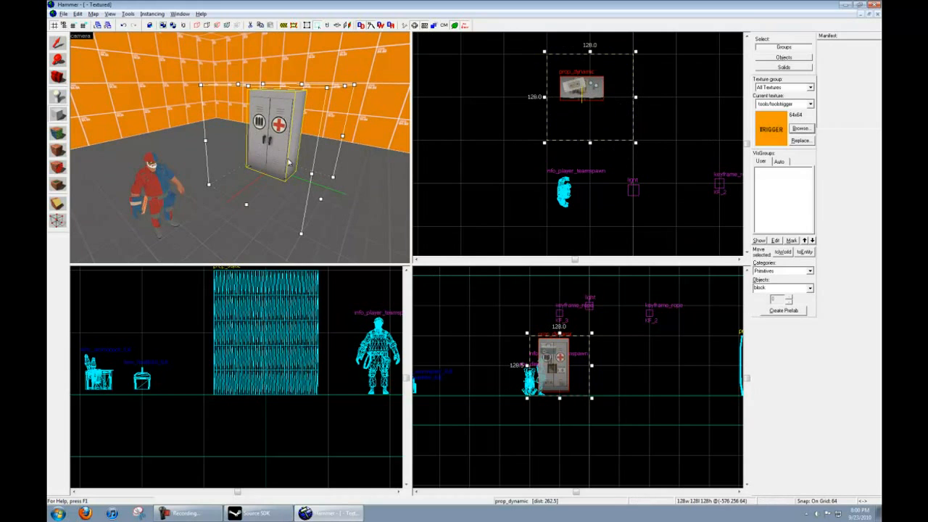
{"action": "left_click", "coordinate": [589, 158]}
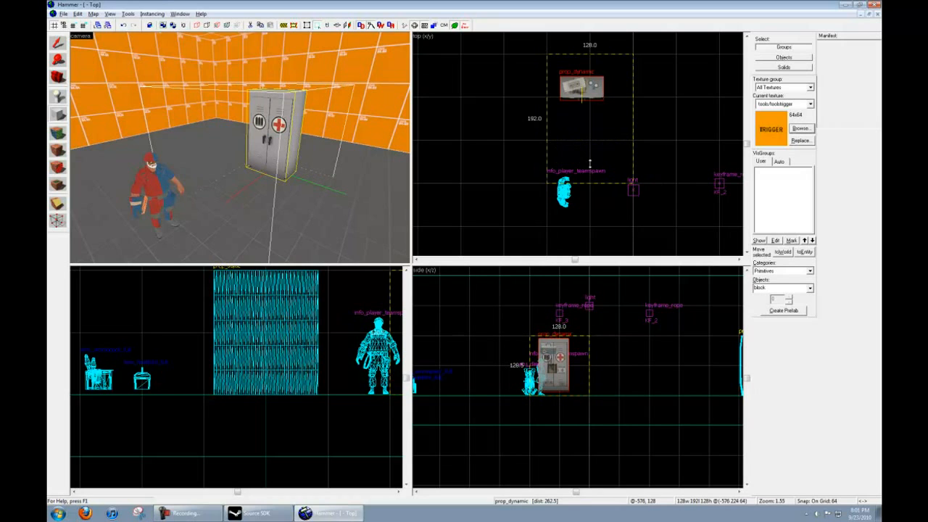
{"action": "left_click_drag", "start_coordinate": [590, 158], "coordinate": [589, 182]}
{"action": "left_click", "coordinate": [588, 159]}
{"action": "key", "text": "Return"}
{"action": "key", "text": "shift+s"}
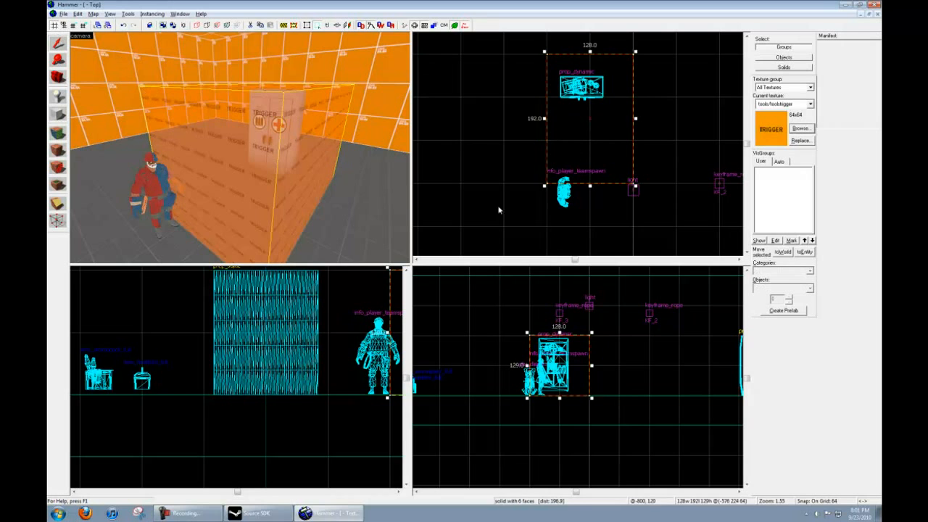
- Move the info_player_teamspawn away from the locker so it stands clear of the trigger block
{"action": "left_click", "coordinate": [570, 194]}
{"action": "middle_click_drag", "start_coordinate": [571, 196], "coordinate": [565, 147]}
{"action": "left_click_drag", "start_coordinate": [566, 147], "coordinate": [594, 184]}
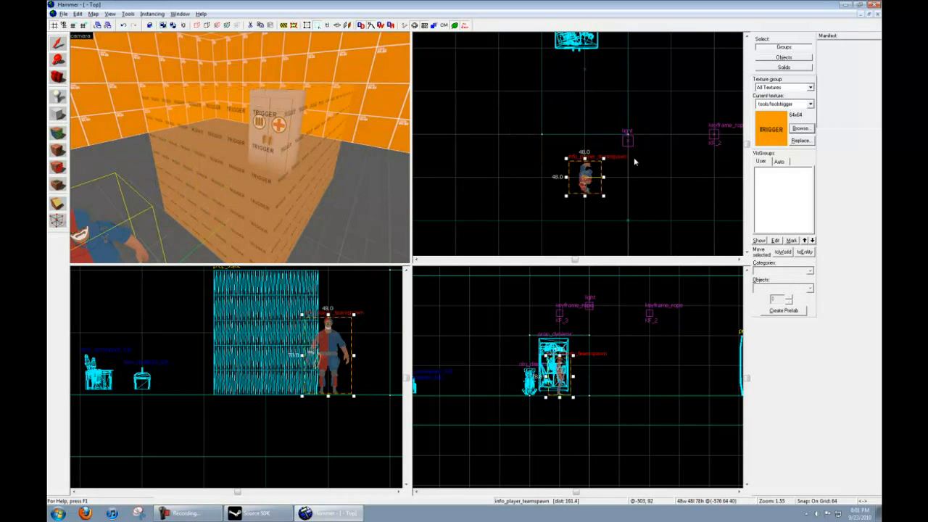
- Rotate the info_player_teamspawn to a yaw angle of 90 degrees to face the locker, apply it and close its properties
{"action": "double_click", "coordinate": [587, 172]}
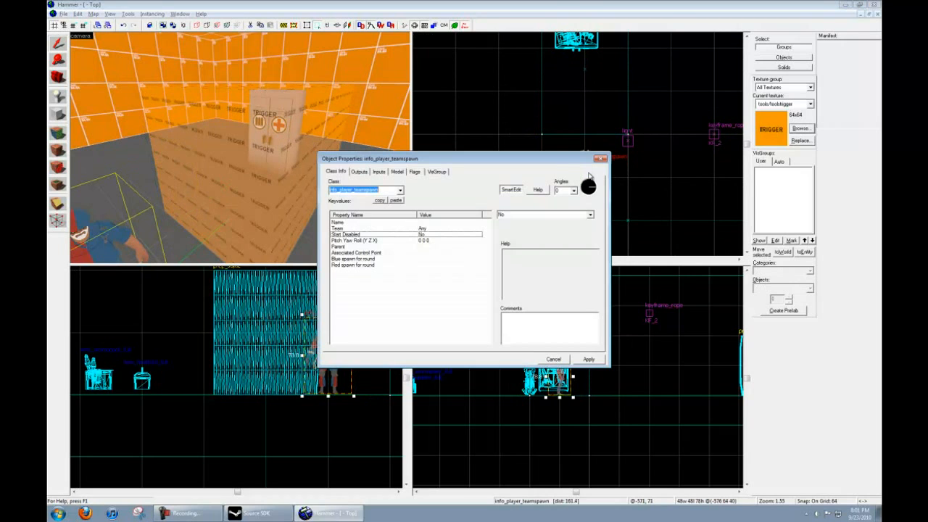
{"action": "left_click_drag", "start_coordinate": [544, 165], "coordinate": [390, 157]}
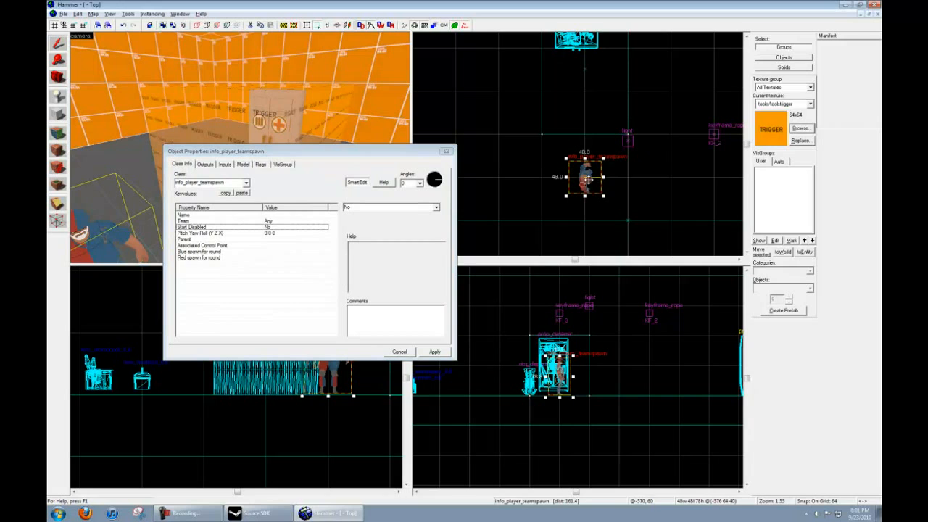
{"action": "left_click", "coordinate": [437, 177]}
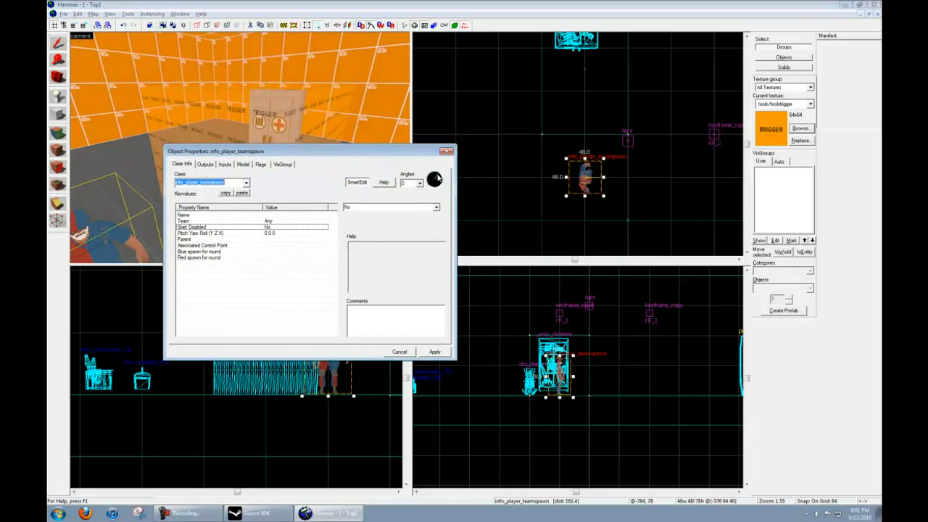
{"action": "left_click", "coordinate": [434, 171]}
{"action": "left_click", "coordinate": [410, 182]}
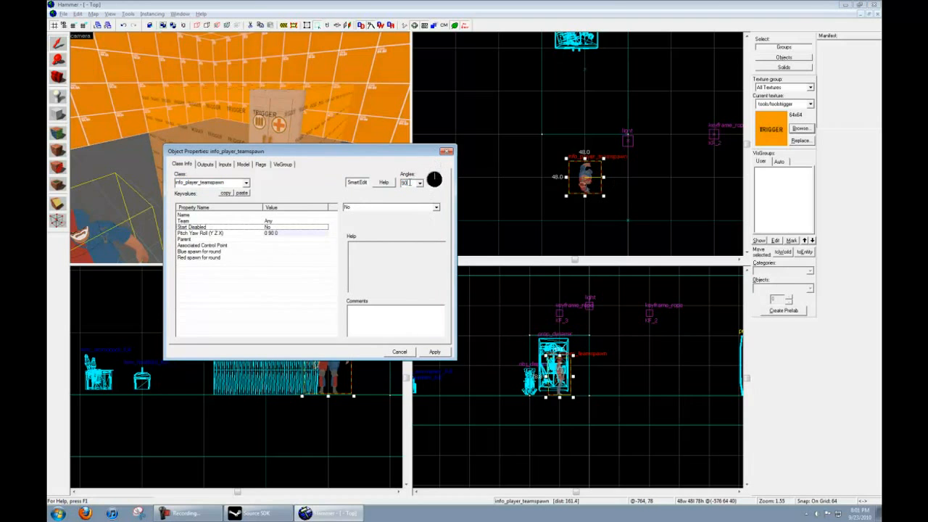
{"action": "left_click", "coordinate": [434, 351]}
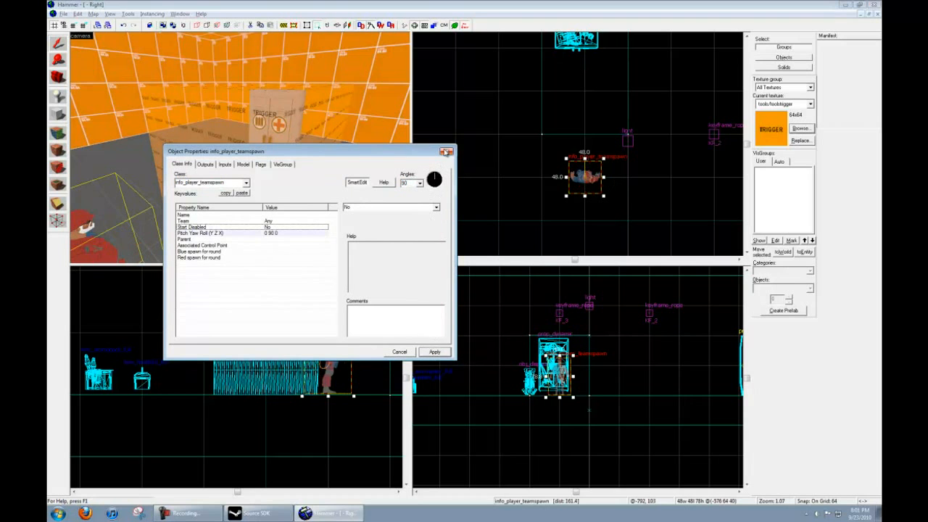
{"action": "left_click", "coordinate": [445, 152]}
- Select the trigger block around the locker, dismiss its VisGroup properties and tie it to an entity
{"action": "key", "text": "z"}
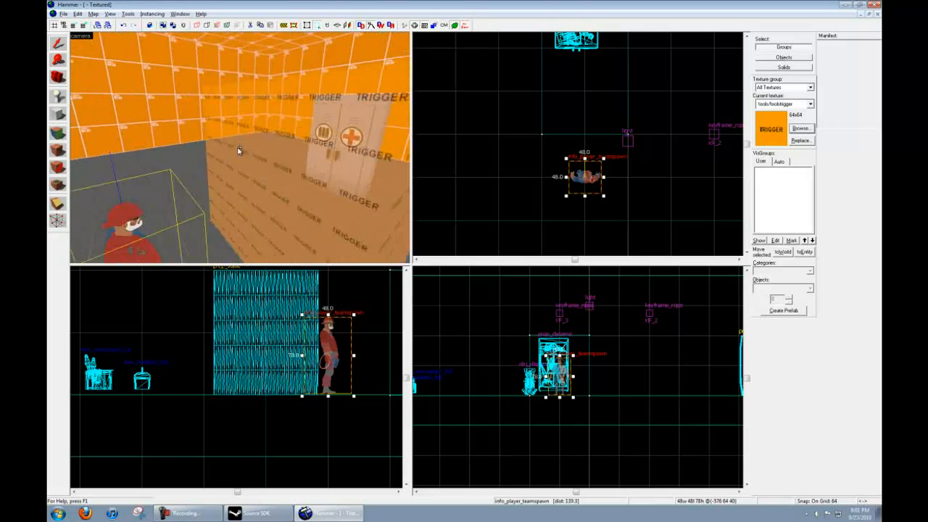
{"action": "key", "text": "s"}
{"action": "key", "text": "z"}
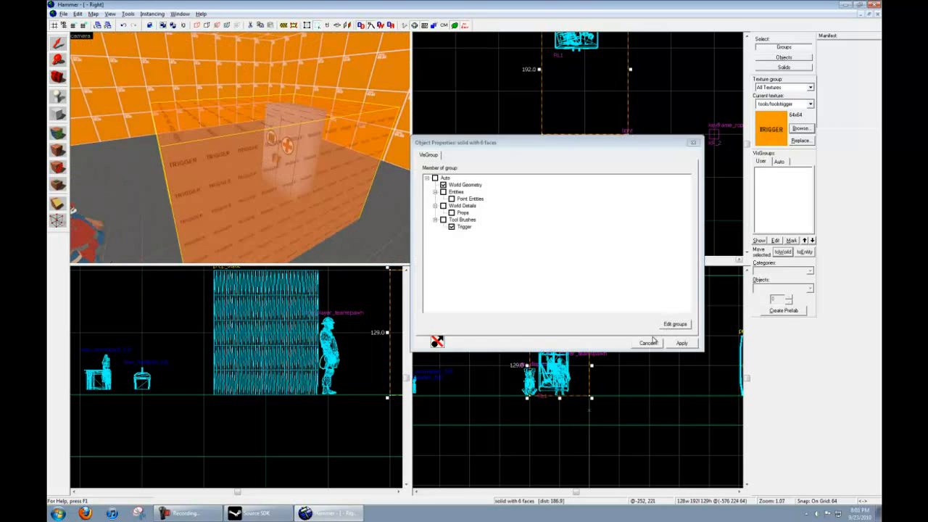
{"action": "left_click", "coordinate": [651, 341]}
{"action": "key", "text": "z"}
{"action": "key", "text": "s"}
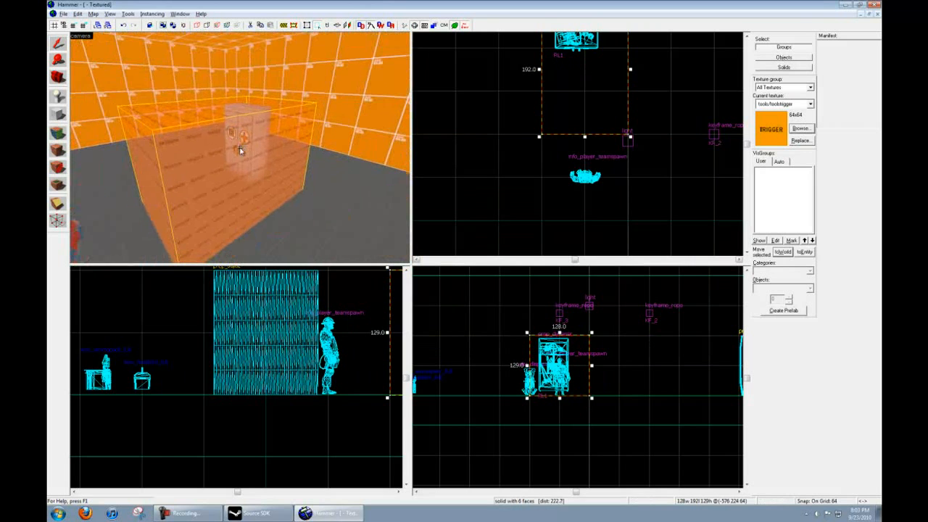
{"action": "left_click", "coordinate": [804, 253]}
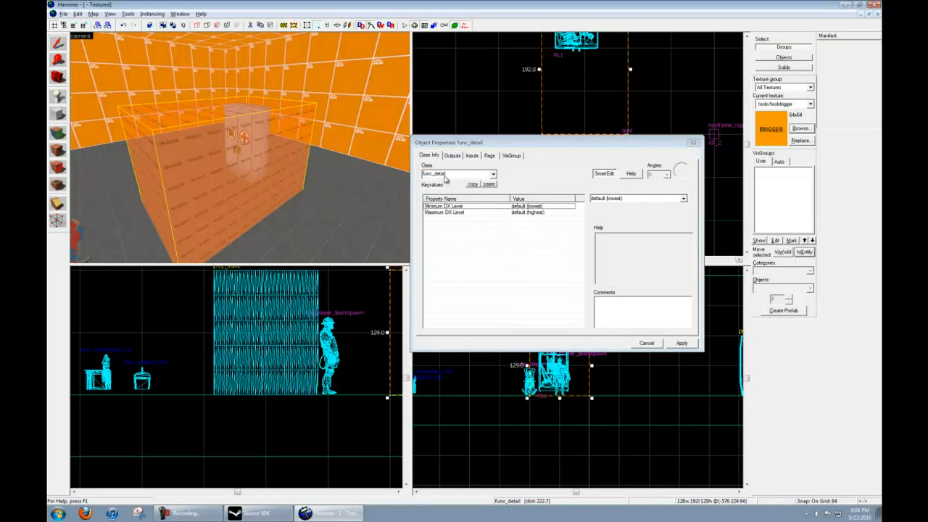
- Change the trigger block's entity class to func_regenerate and apply it
{"action": "left_click", "coordinate": [493, 174]}
{"action": "scroll", "coordinate": [481, 216], "scroll_direction": "down", "scroll_amount": 3}
{"action": "scroll", "coordinate": [482, 215], "scroll_direction": "up", "scroll_amount": 2}
{"action": "left_click", "coordinate": [407, 174]}
{"action": "left_click_drag", "start_coordinate": [448, 173], "coordinate": [436, 175]}
{"action": "type", "text": "regenerate"}
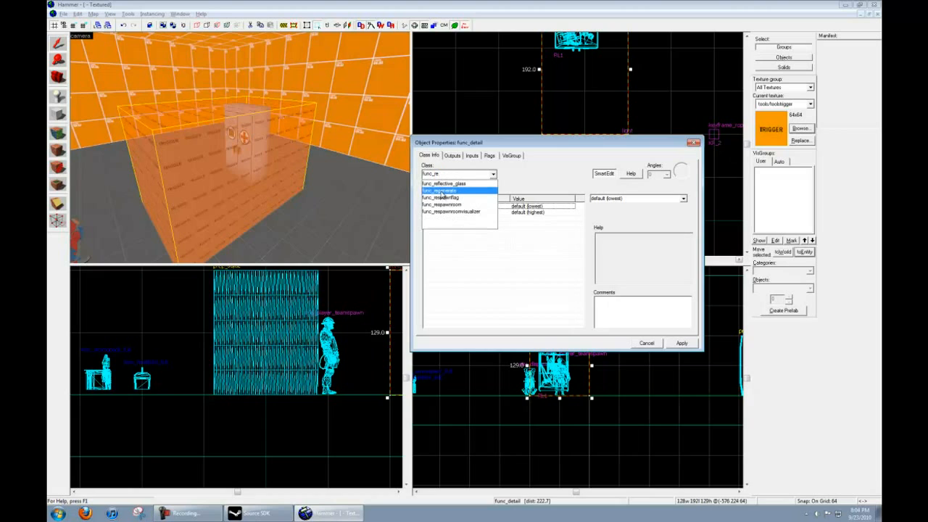
{"action": "left_click", "coordinate": [441, 191]}
{"action": "left_click", "coordinate": [677, 346]}
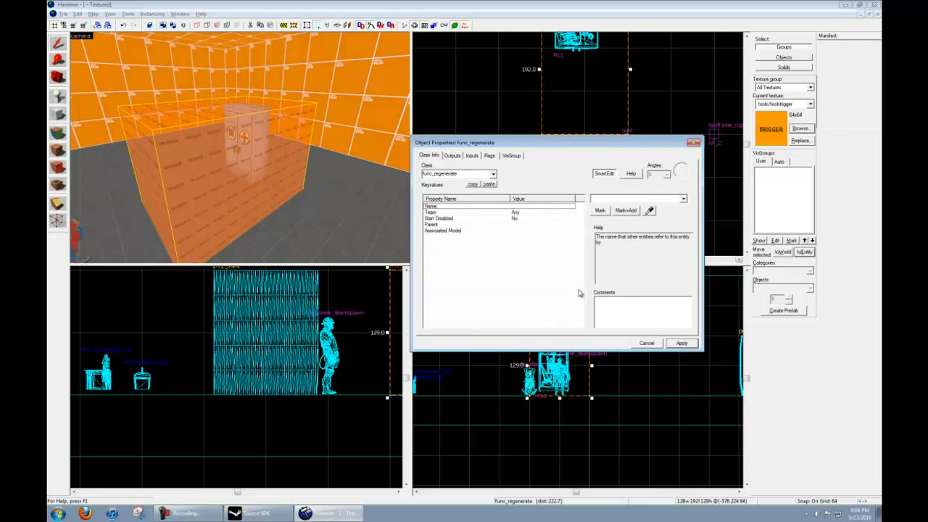
- Set the func_regenerate's Associated Model to the resupply locker RL1 by picking it in the 3D view
{"action": "left_click", "coordinate": [455, 231]}
{"action": "key", "text": "z"}
{"action": "key", "text": "w"}
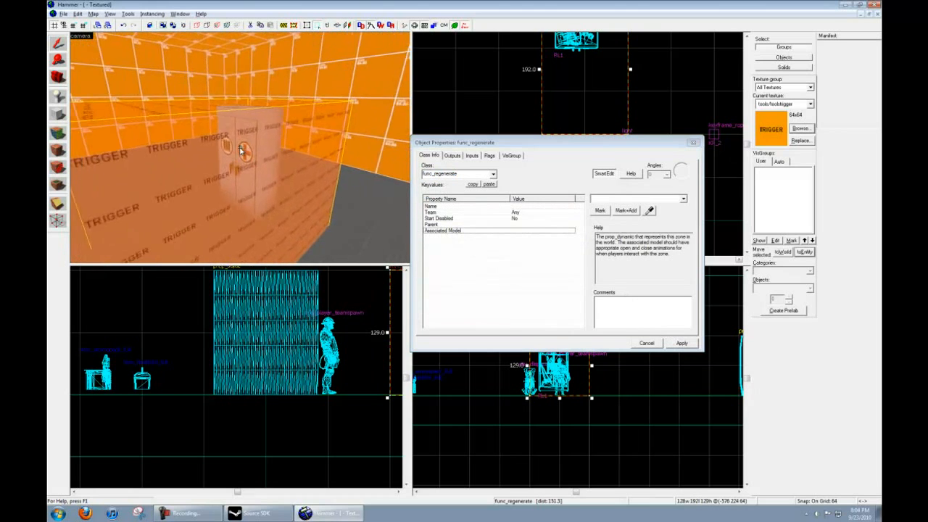
{"action": "left_click", "coordinate": [650, 210]}
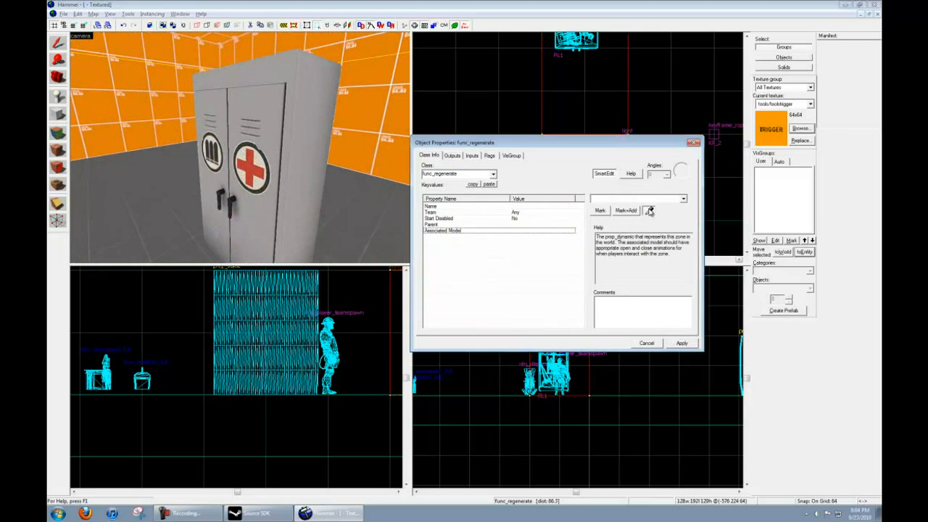
{"action": "left_click", "coordinate": [276, 150]}
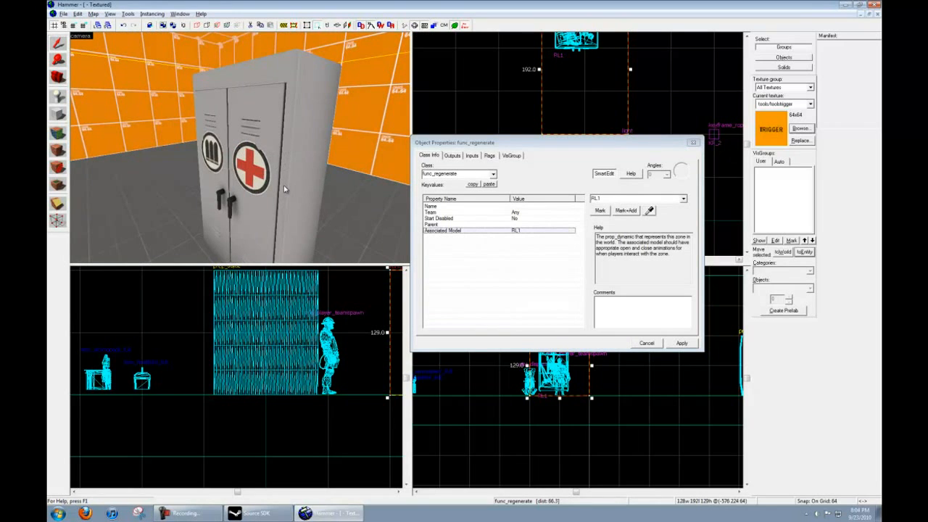
- Name the func_regenerate entity trigger1 and apply it
{"action": "key", "text": "z"}
{"action": "key", "text": "a"}
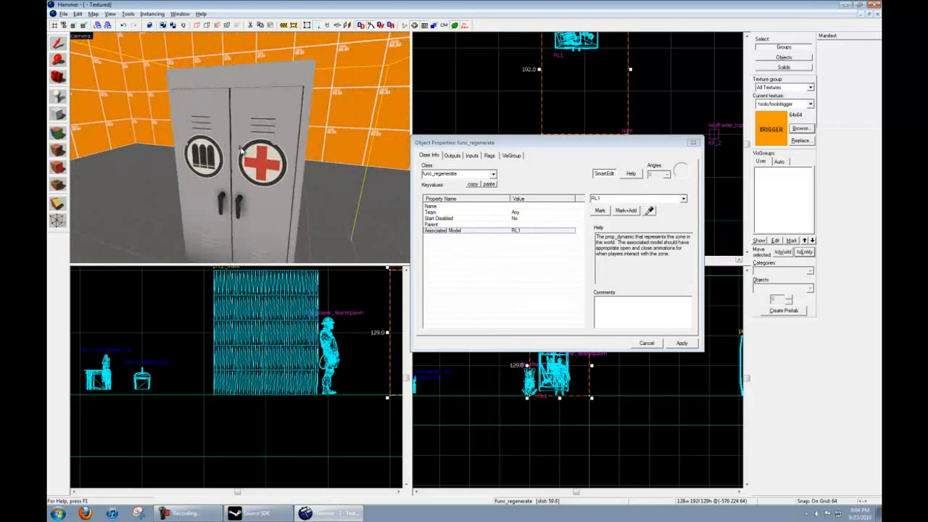
{"action": "key", "text": "s"}
{"action": "key", "text": "s"}
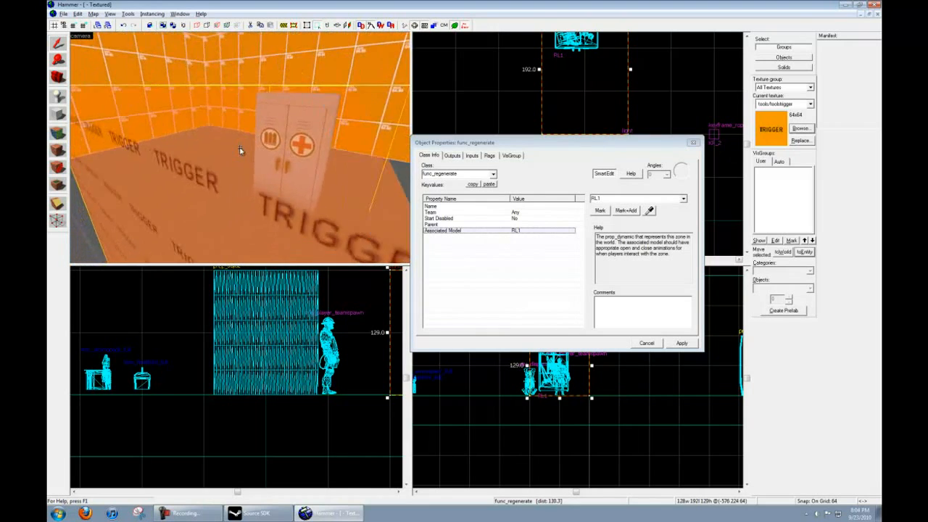
{"action": "left_click", "coordinate": [443, 212]}
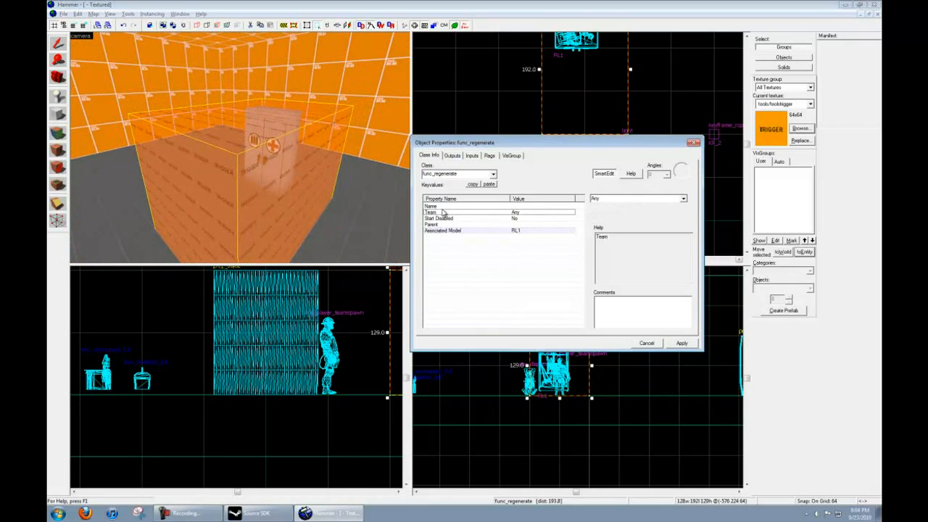
{"action": "left_click", "coordinate": [530, 207]}
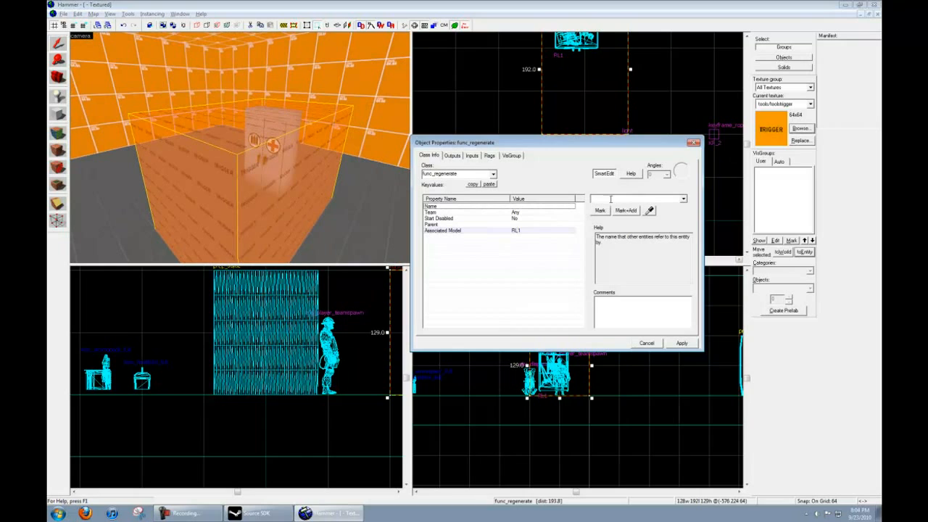
{"action": "type", "text": "trigger1"}
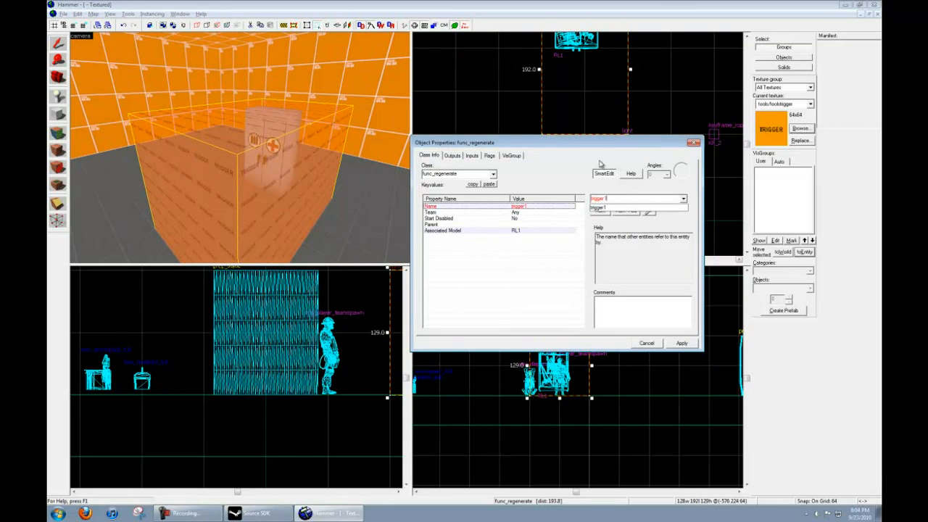
{"action": "key", "text": "Return"}
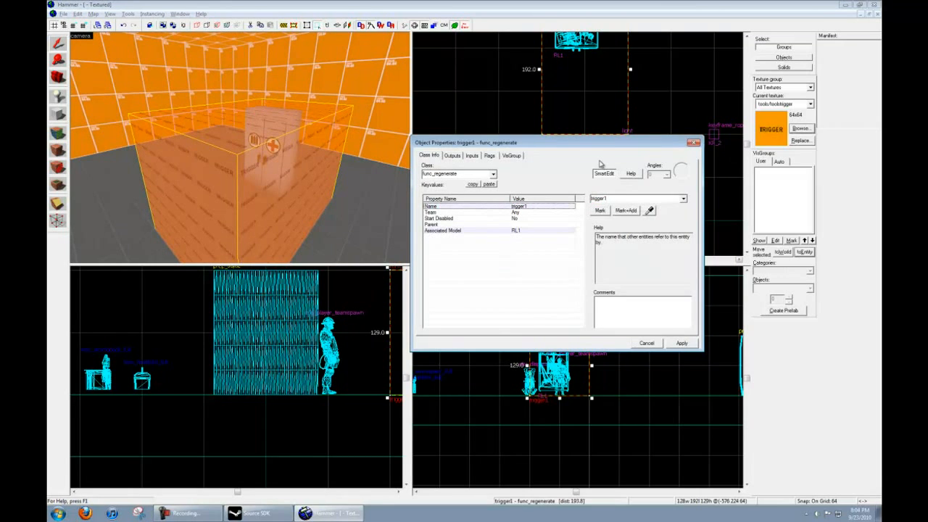
- Inspect the resupply locker's properties and name, then return to the properties of the trigger block
{"action": "key", "text": "z"}
{"action": "key", "text": "w"}
{"action": "key", "text": "z"}
{"action": "left_click", "coordinate": [240, 147]}
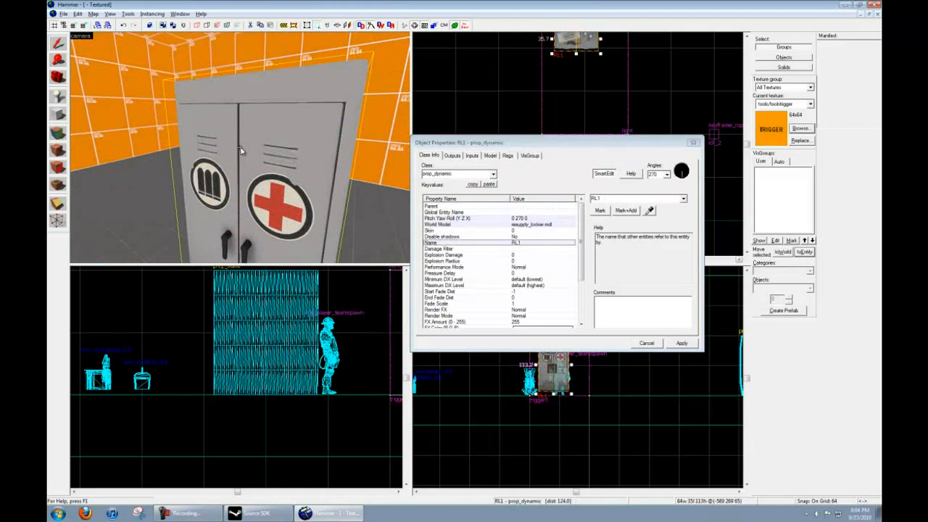
{"action": "key", "text": "z"}
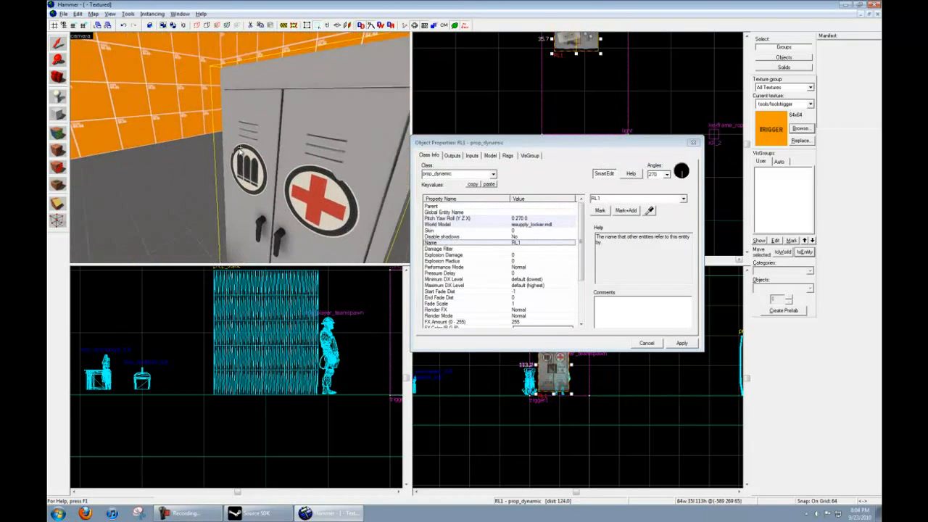
{"action": "key", "text": "s"}
{"action": "key", "text": "z"}
{"action": "left_click", "coordinate": [269, 150]}
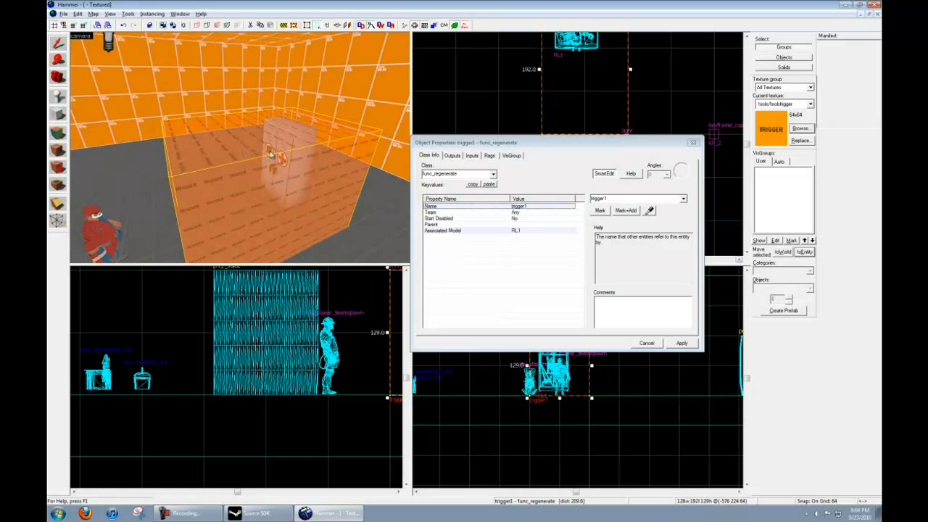
- Review the func_regenerate's Team property and its Outputs, viewing the trigger zone from around the room
{"action": "left_click", "coordinate": [521, 213]}
{"action": "key", "text": "z"}
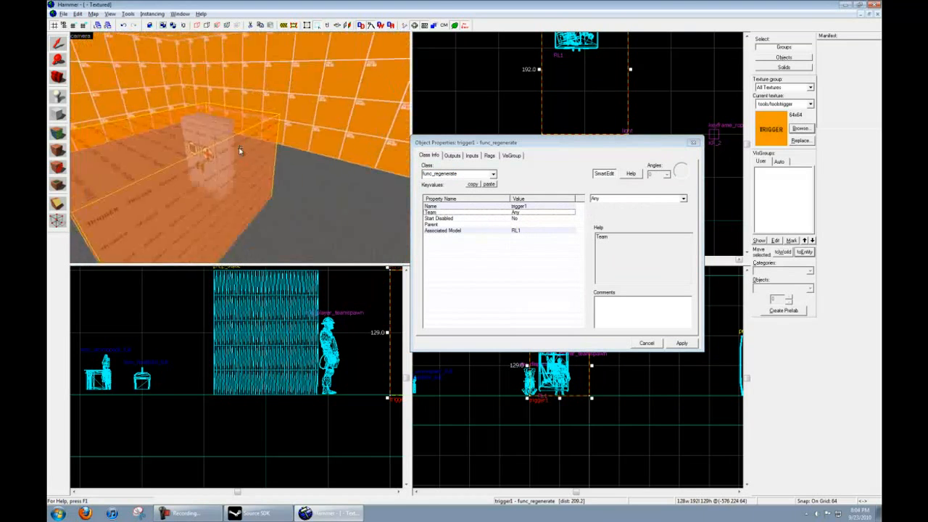
{"action": "key", "text": "z"}
{"action": "left_click", "coordinate": [452, 155]}
{"action": "key", "text": "z"}
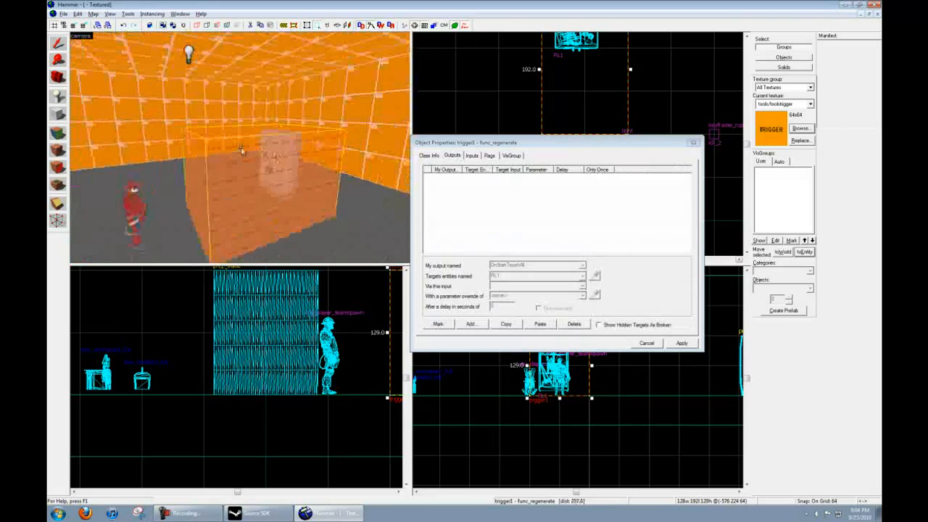
- Select the info_player_teamspawn and view the path from it through the trigger zone to the locker
{"action": "left_click", "coordinate": [121, 197]}
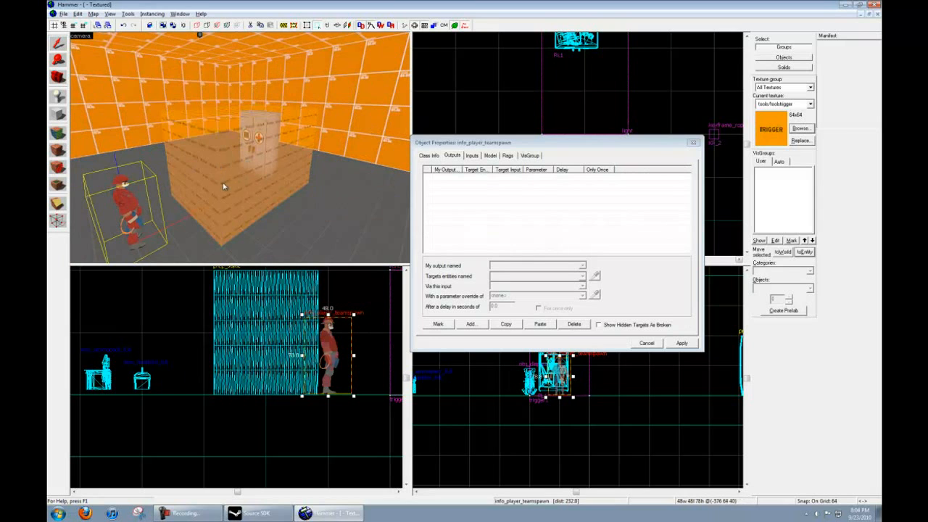
{"action": "key", "text": "z"}
{"action": "key", "text": "w"}
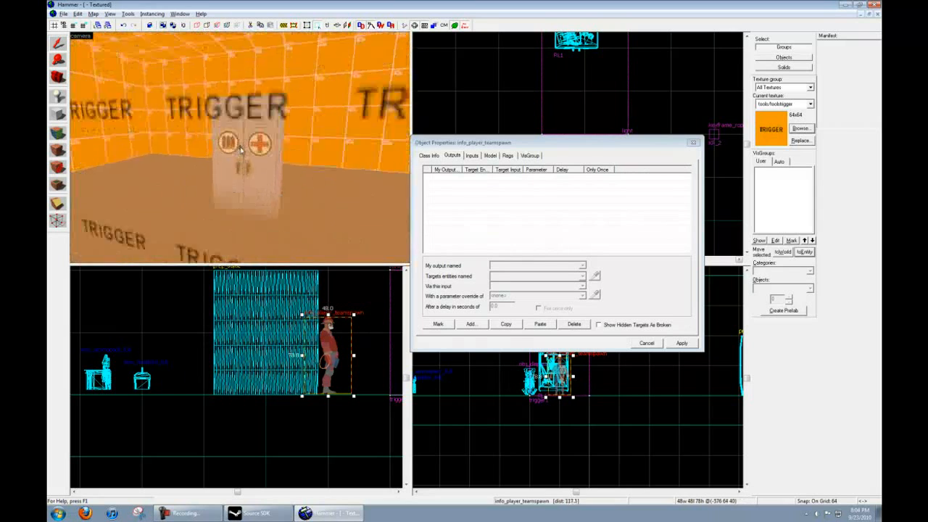
- Select the resupply locker and view it together with its trigger zone and the player spawn
{"action": "left_click", "coordinate": [240, 149]}
{"action": "key", "text": "s"}
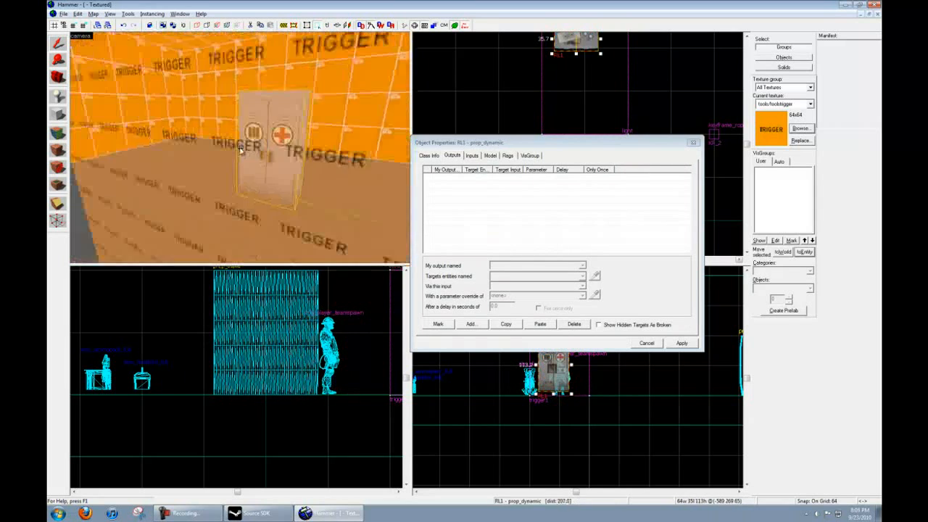
{"action": "key", "text": "w"}
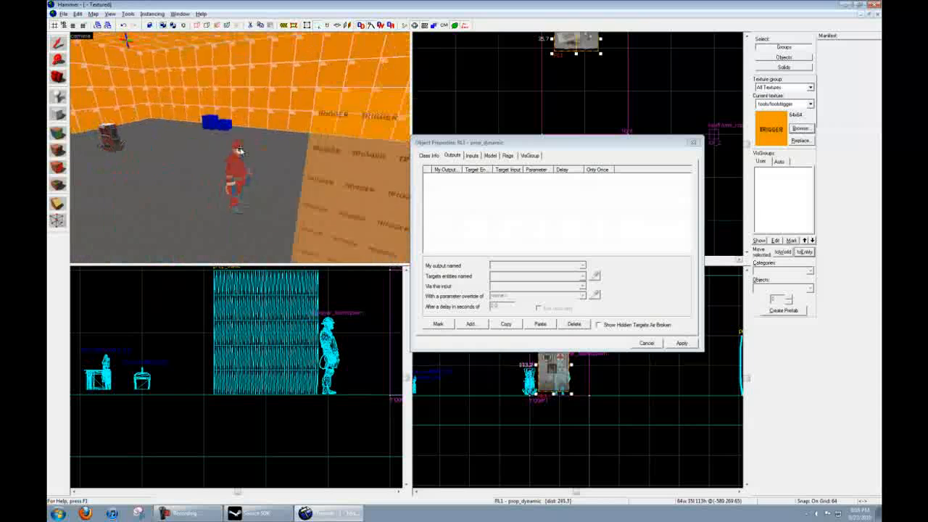
{"action": "key", "text": "s"}
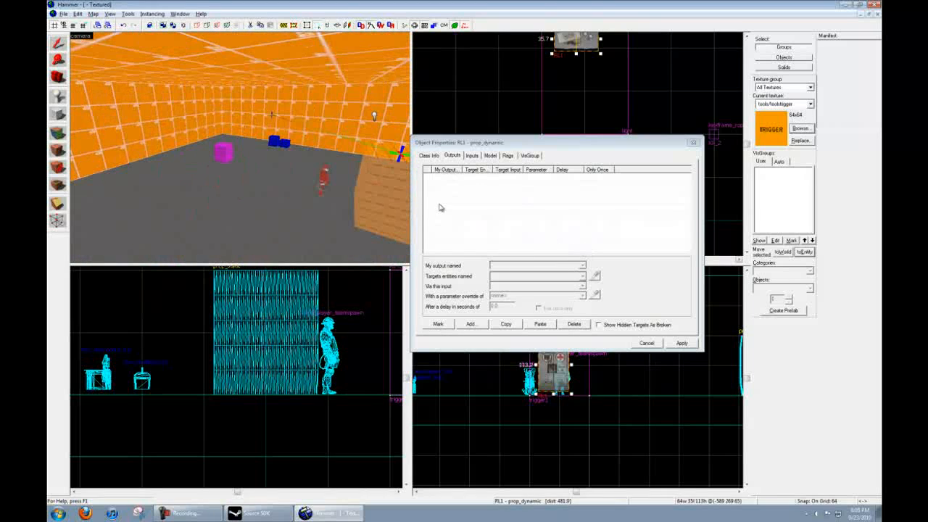
- Save the map under the file name CG_tuts_entities as a Valve map file in the mapsrc folder
{"action": "left_click", "coordinate": [63, 14]}
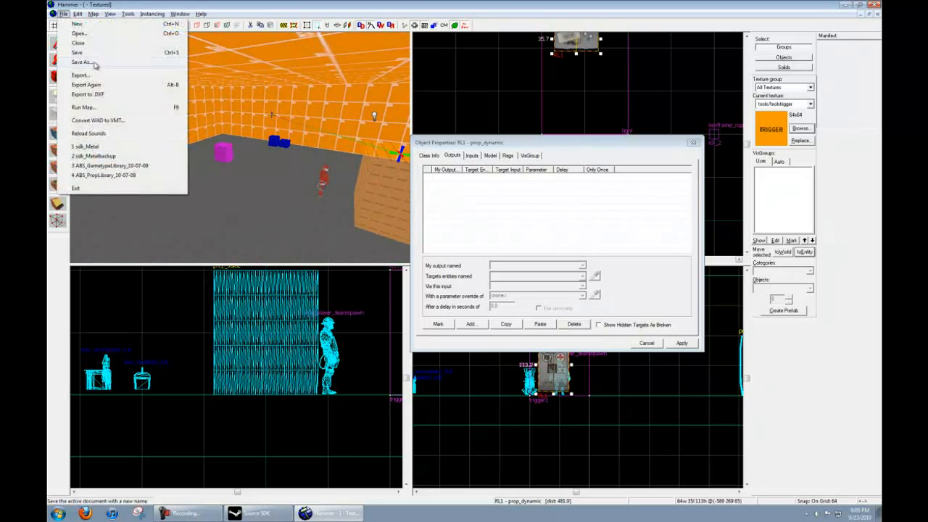
{"action": "left_click", "coordinate": [213, 147]}
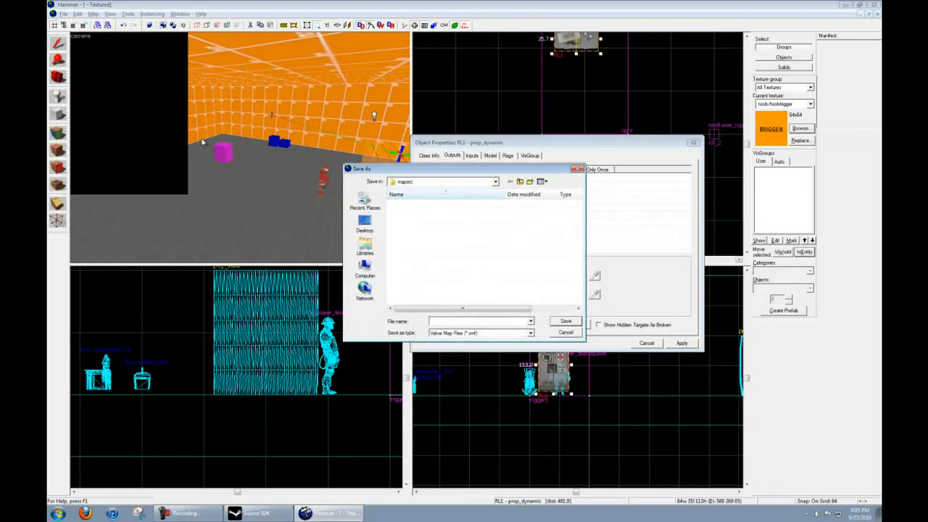
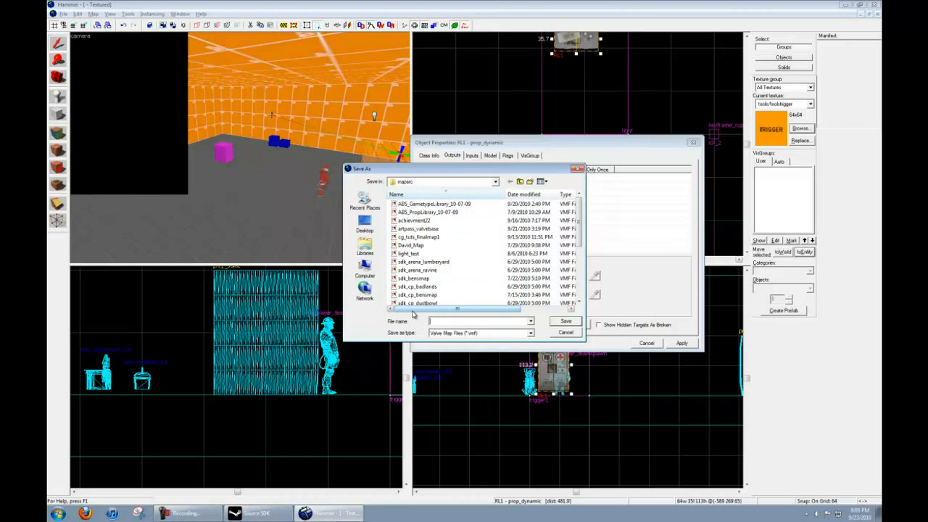
{"action": "type", "text": "cg"}
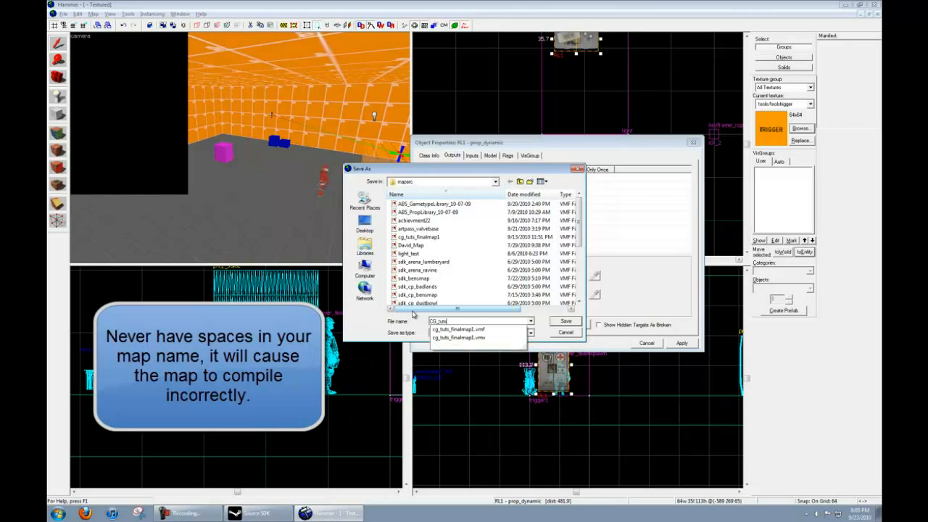
{"action": "type", "text": "_tuts_entities"}
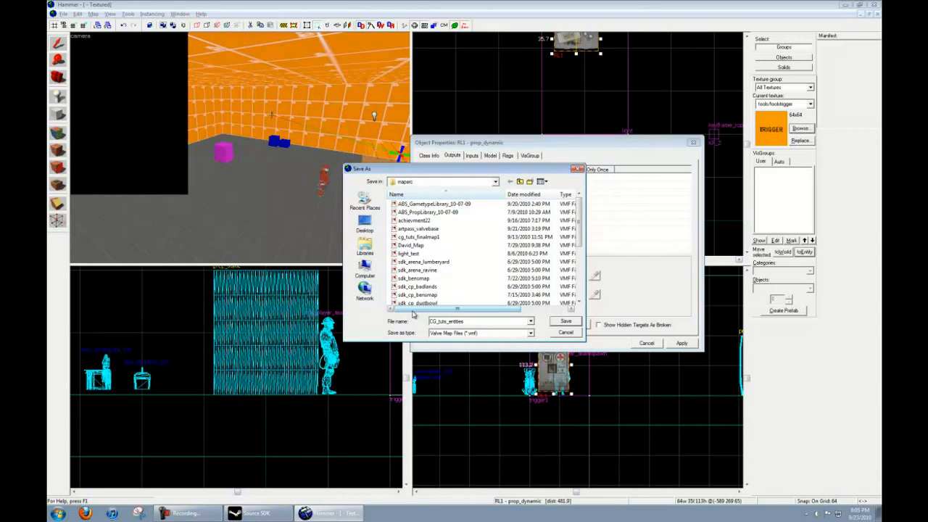
{"action": "key", "text": "Return"}
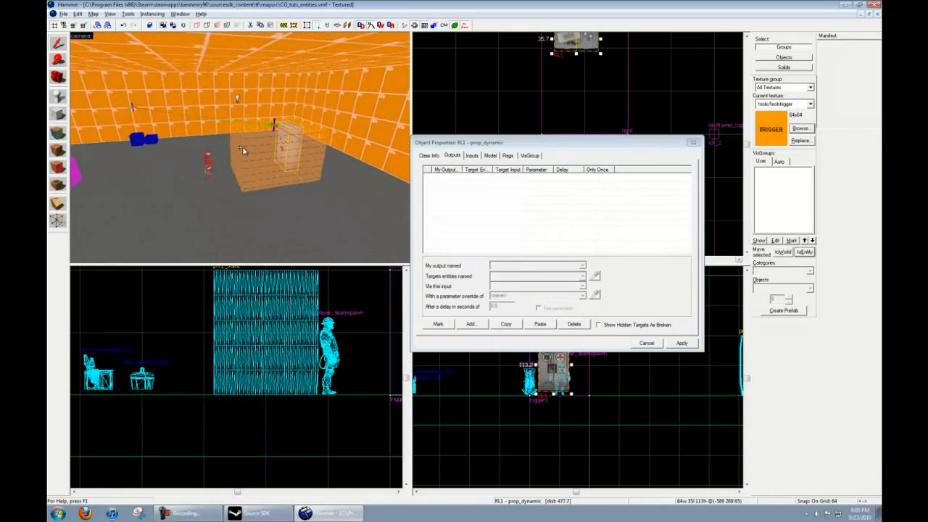
- Review the locker's trigger zone, and select the dispenser, the full health kit and the full ammo pack in turn to inspect them
{"action": "key", "text": "w"}
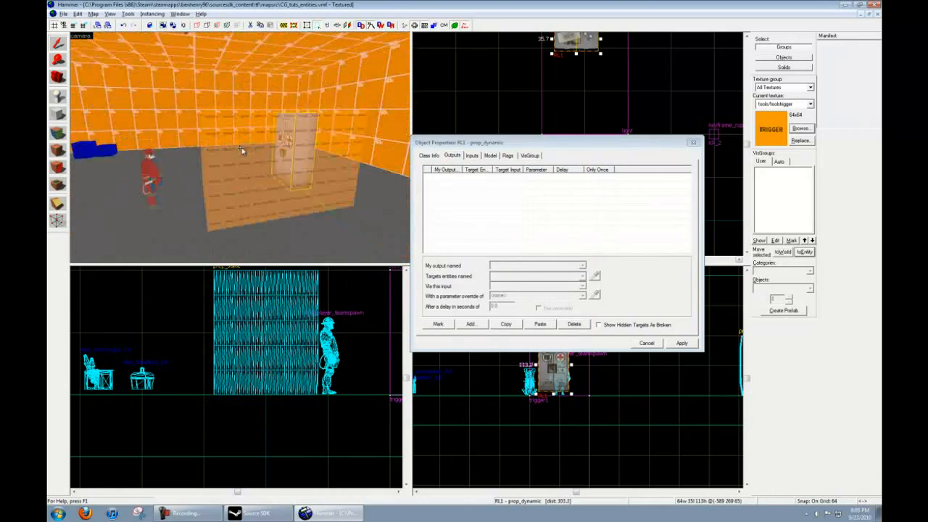
{"action": "key", "text": "d"}
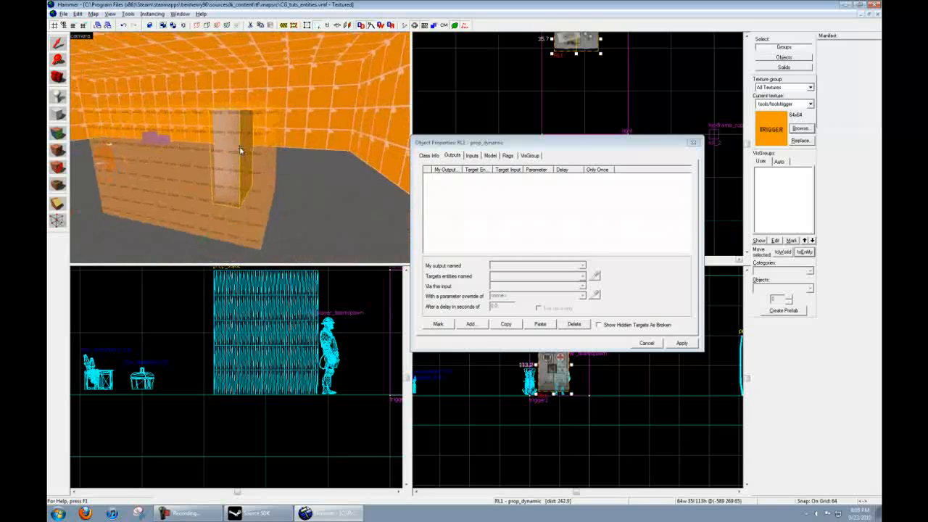
{"action": "key", "text": "a"}
{"action": "key", "text": "z"}
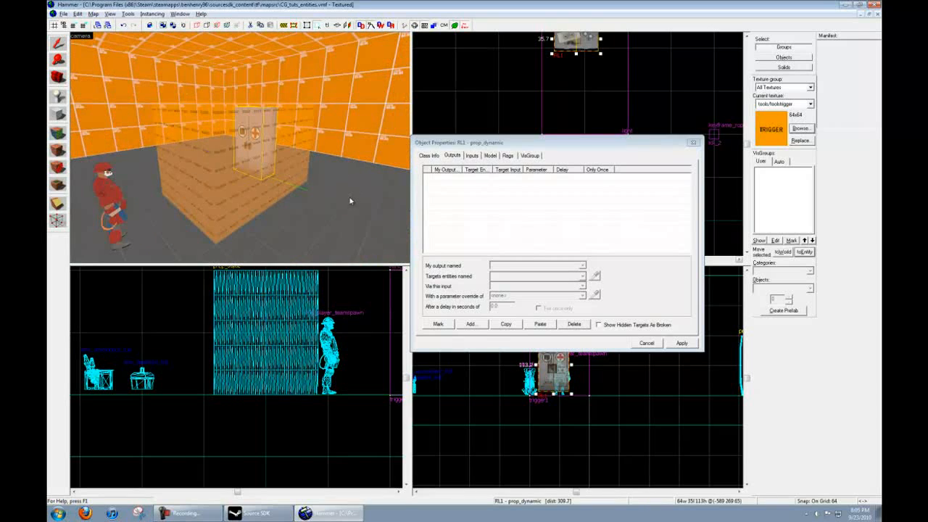
{"action": "key", "text": "z"}
{"action": "key", "text": "w"}
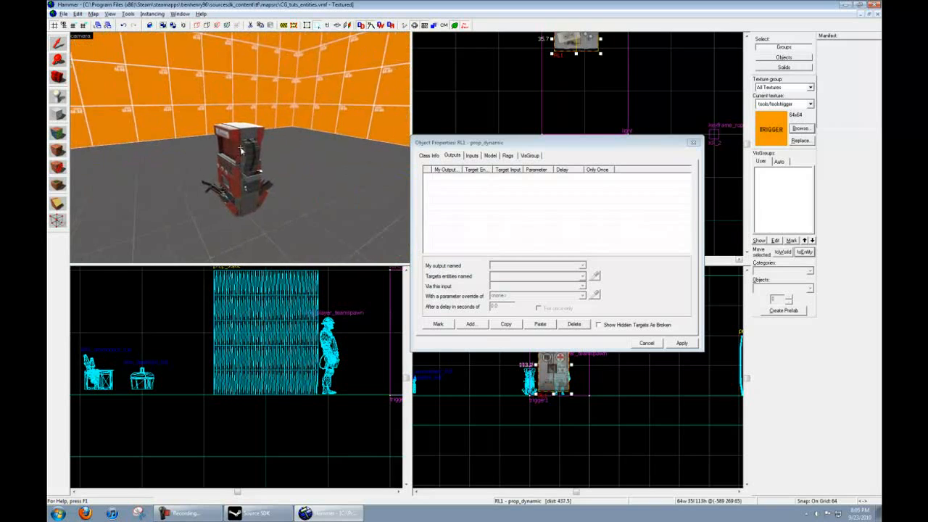
{"action": "left_click", "coordinate": [241, 150]}
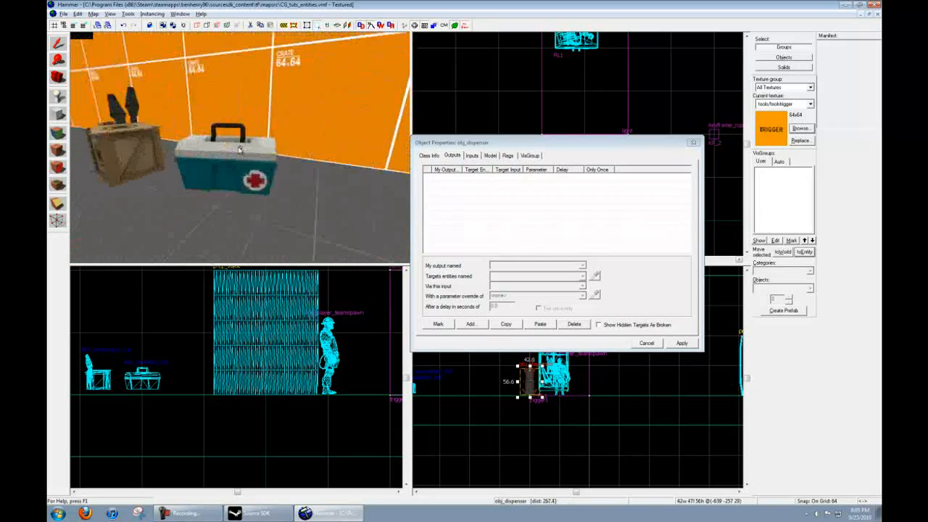
{"action": "left_click", "coordinate": [239, 149]}
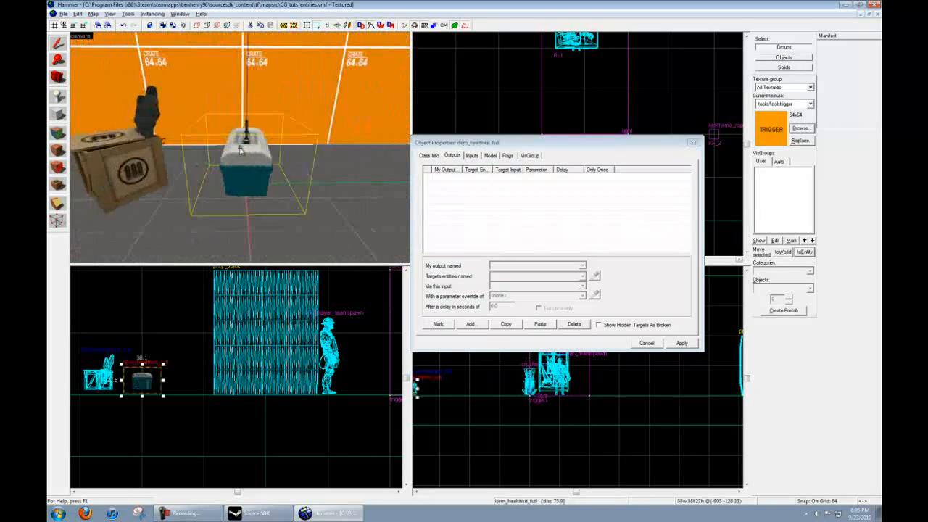
{"action": "key", "text": "s"}
{"action": "key", "text": "a"}
{"action": "left_click", "coordinate": [222, 156]}
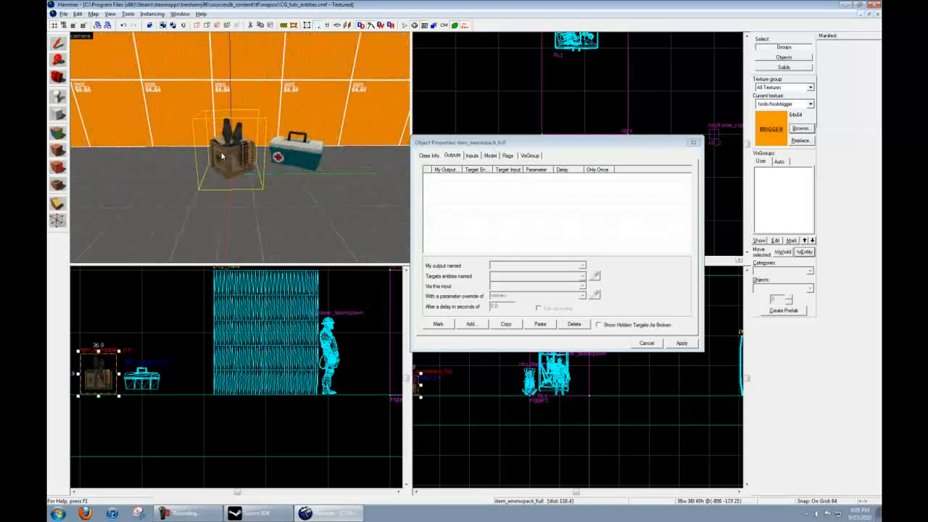
- Inspect the prop_static panel and the room's ropes and light, and close the object properties
{"action": "key", "text": "w"}
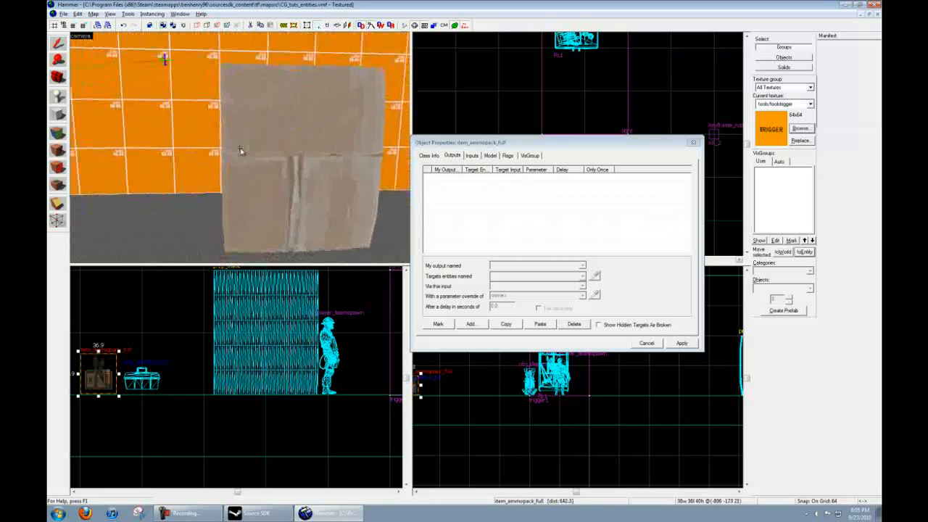
{"action": "left_click", "coordinate": [240, 150]}
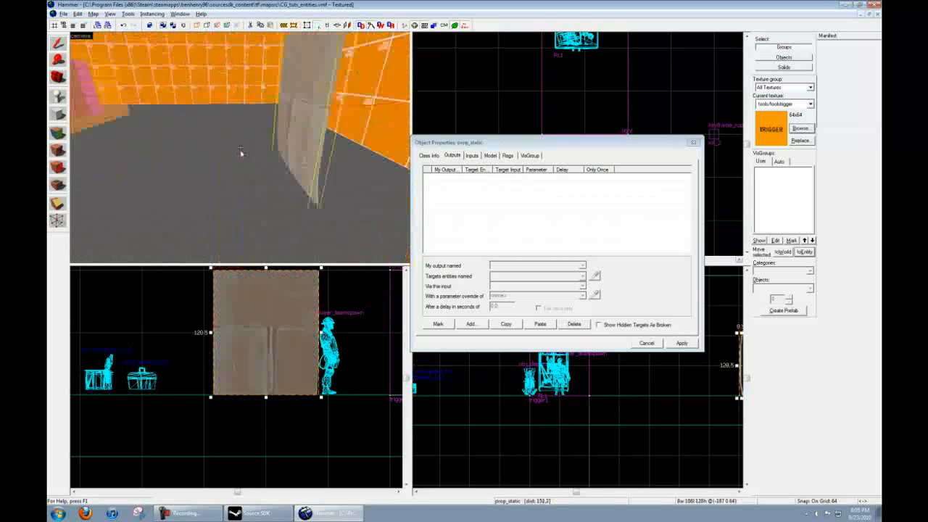
{"action": "key", "text": "w"}
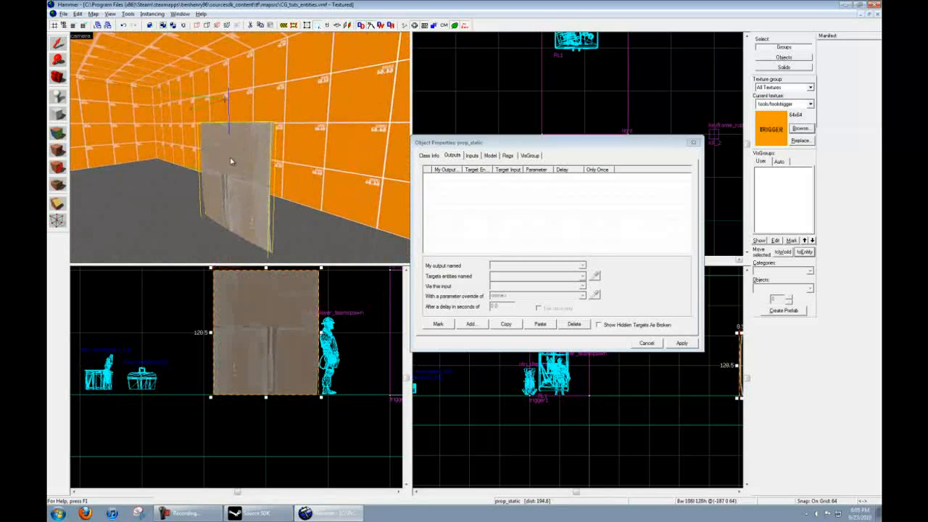
{"action": "key", "text": "s"}
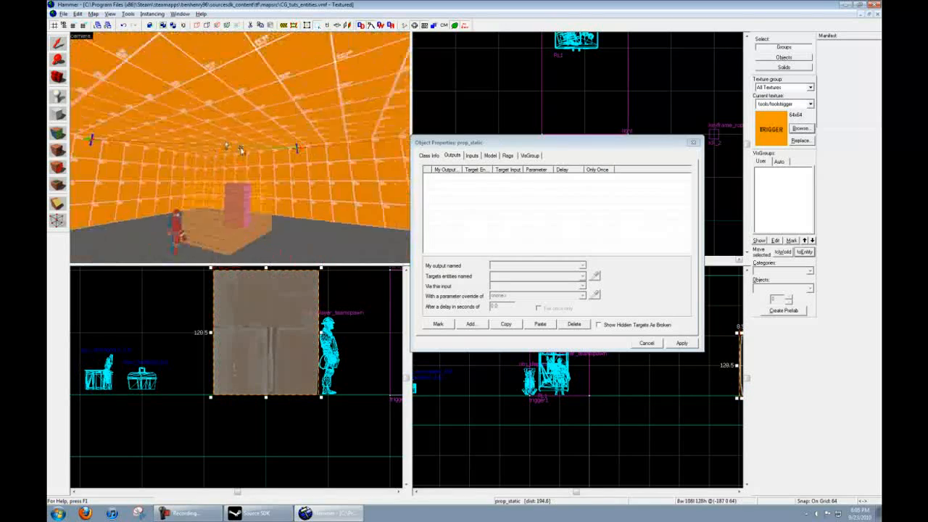
{"action": "key", "text": "w"}
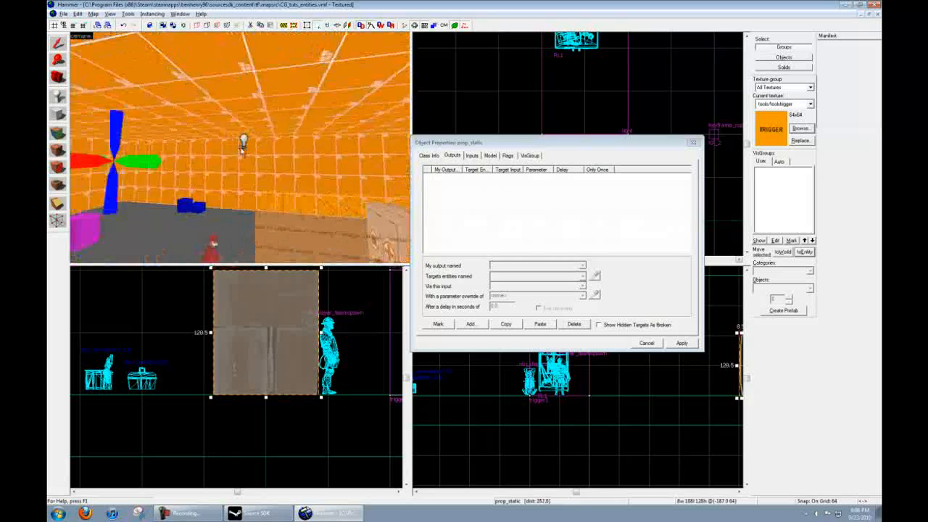
{"action": "key", "text": "s"}
{"action": "key", "text": "a"}
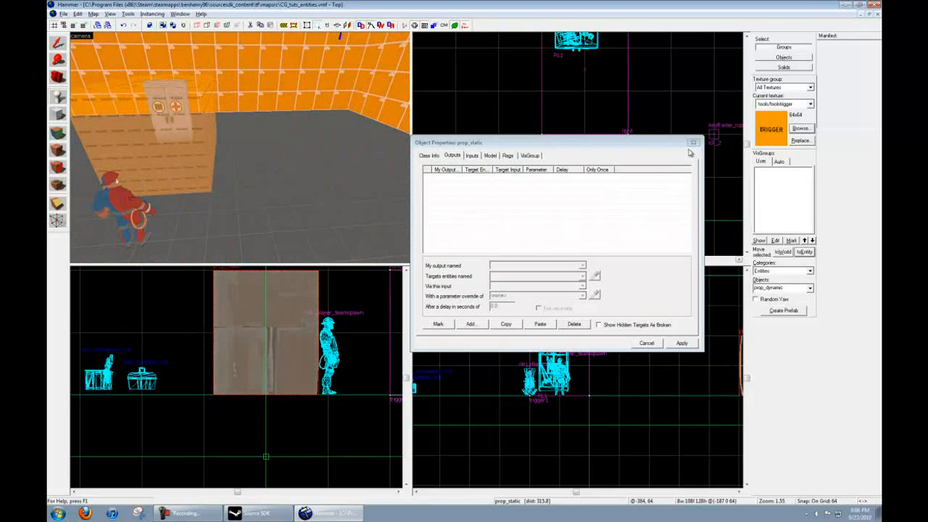
{"action": "left_click", "coordinate": [693, 143]}
- Place a prop_physics entity on the open floor near the player spawn and give it an office chair model
{"action": "left_click", "coordinate": [240, 150]}
{"action": "key", "text": "w"}
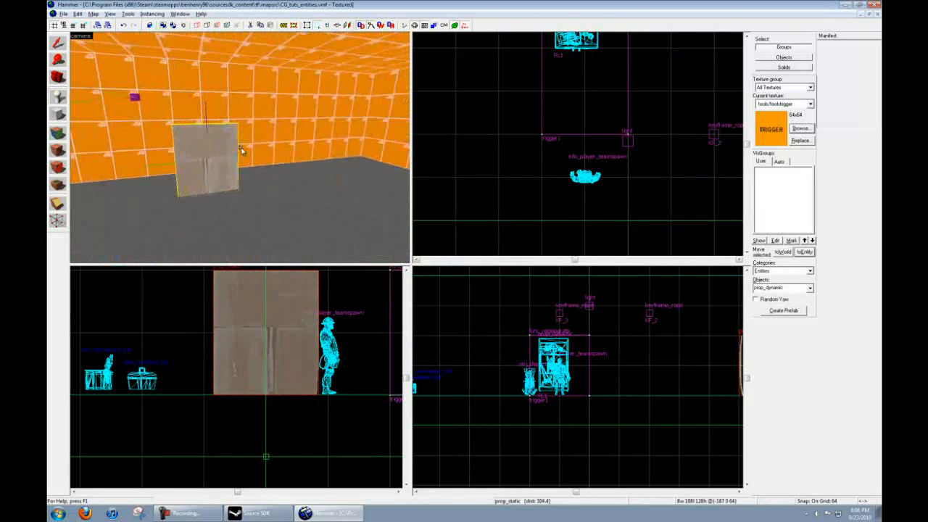
{"action": "key", "text": "z"}
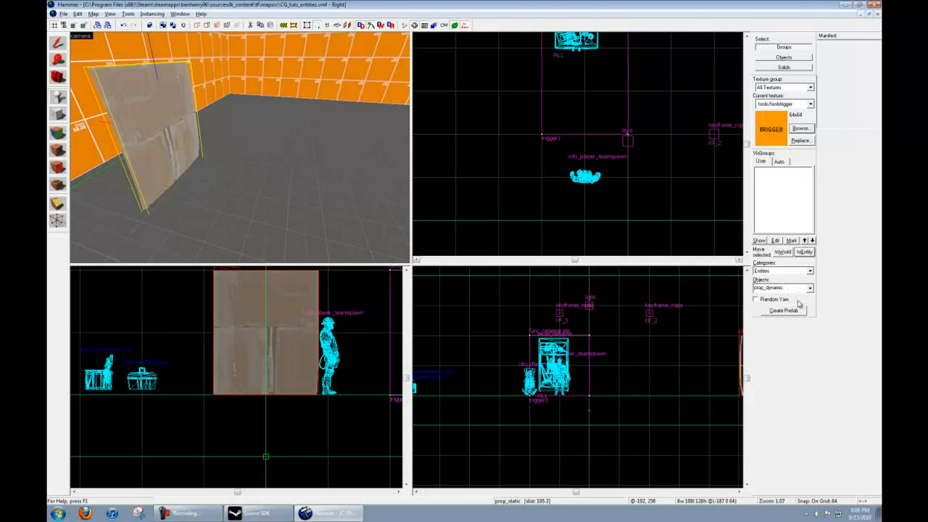
{"action": "left_click", "coordinate": [799, 288]}
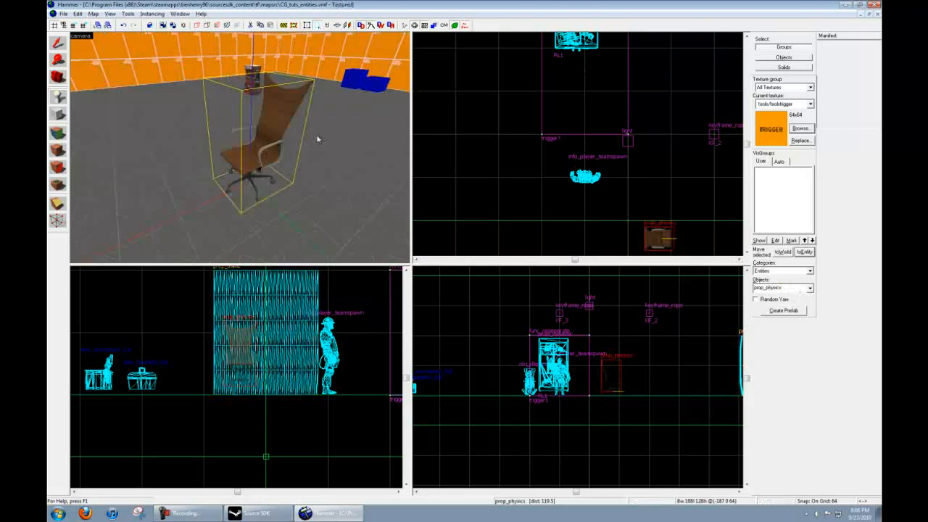
{"action": "key", "text": "z"}
{"action": "key", "text": "a"}
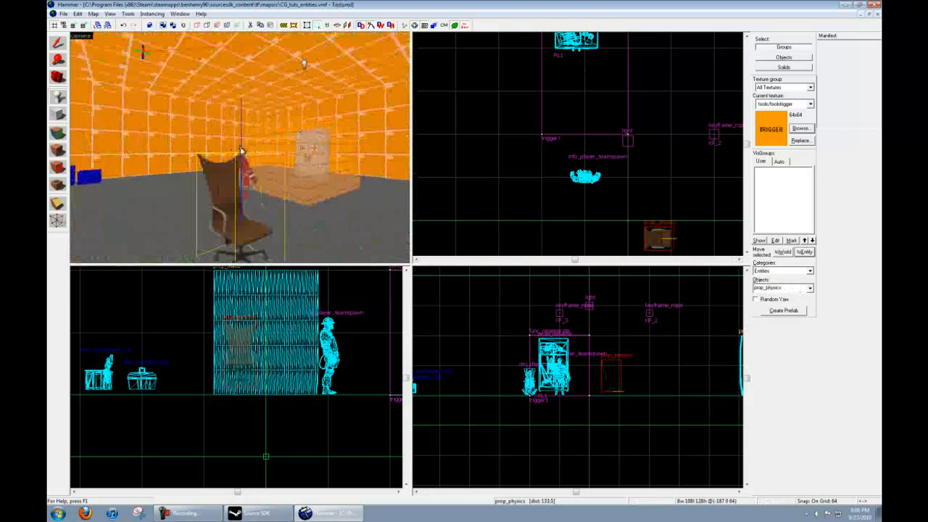
{"action": "key", "text": "s"}
{"action": "key", "text": "a"}
{"action": "key", "text": "w"}
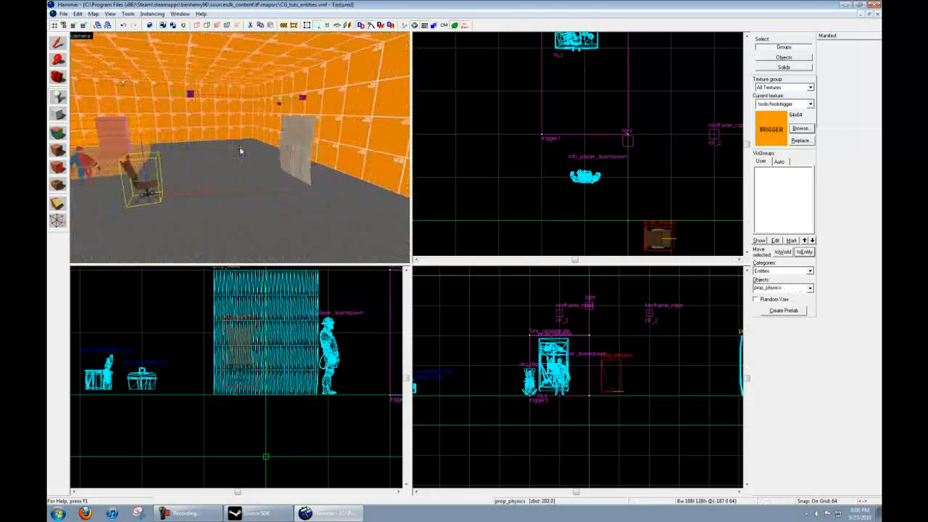
{"action": "key", "text": "w"}
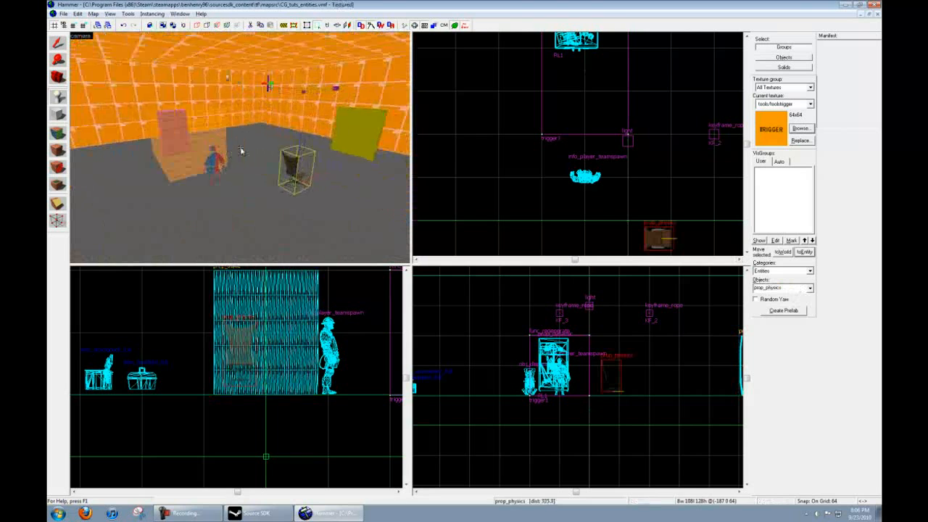
{"action": "key", "text": "z"}
- Place a prop_ragdoll entity on the floor near the player spawn and the chair
{"action": "left_click", "coordinate": [810, 288]}
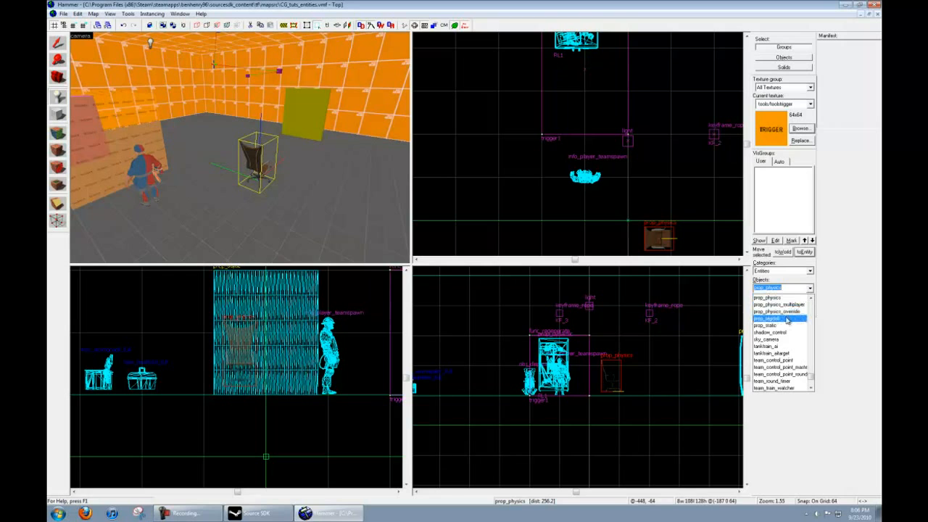
{"action": "left_click", "coordinate": [788, 319]}
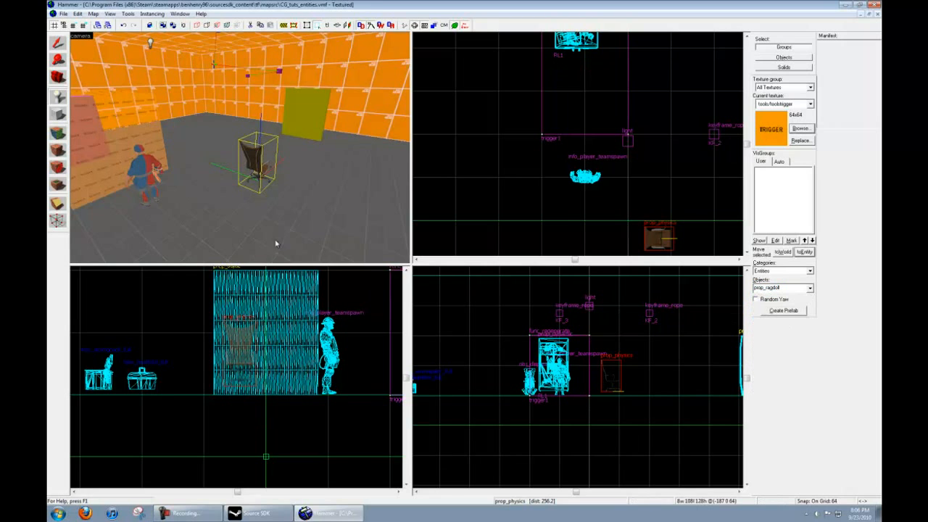
{"action": "key", "text": "z"}
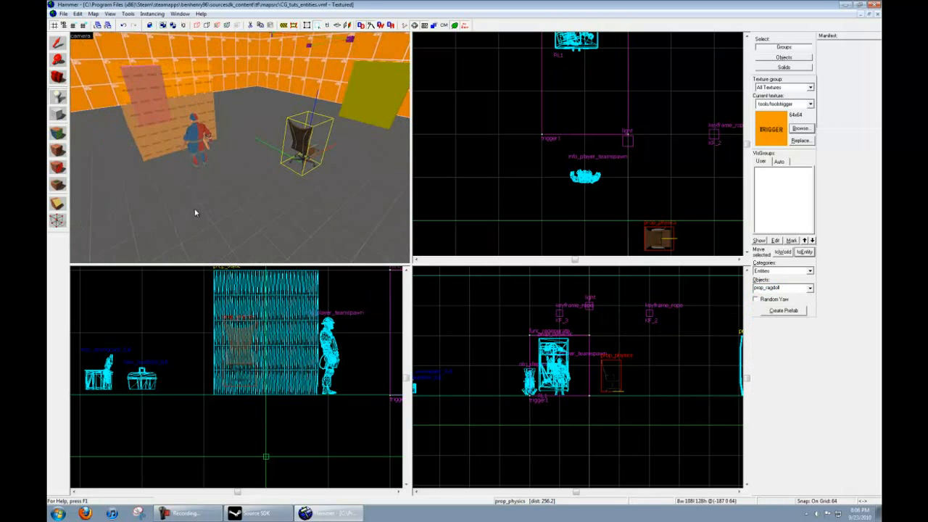
{"action": "left_click", "coordinate": [220, 217]}
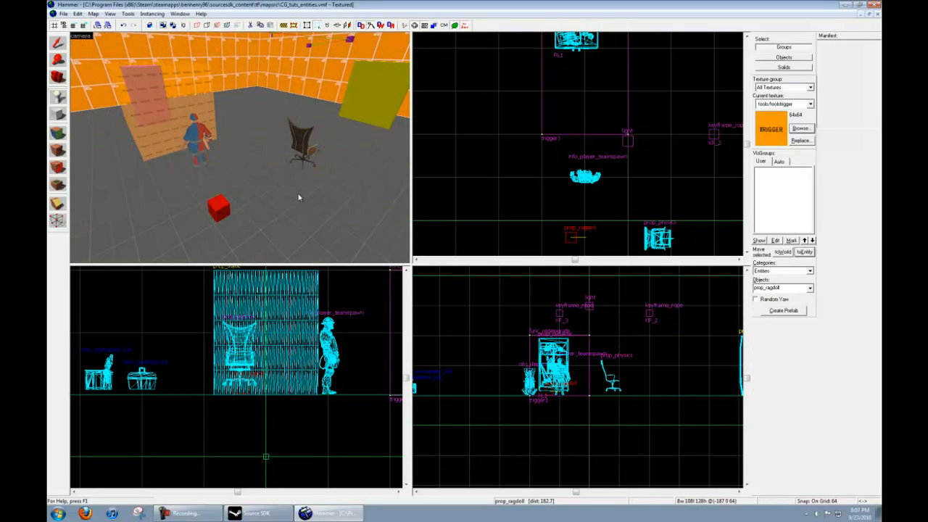
- Open the model library for the prop_ragdoll's world model, search it for "matres", and clear the filter
{"action": "key", "text": "alt+Return"}
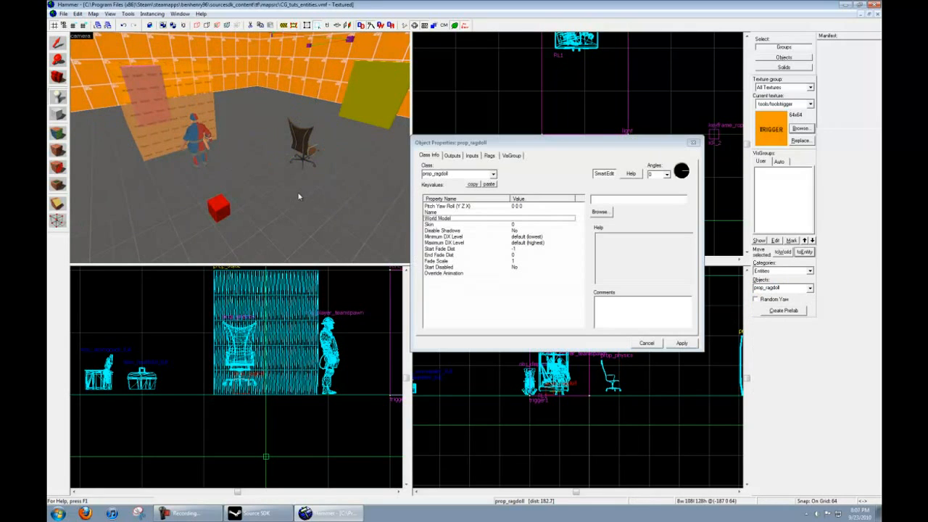
{"action": "left_click", "coordinate": [600, 212]}
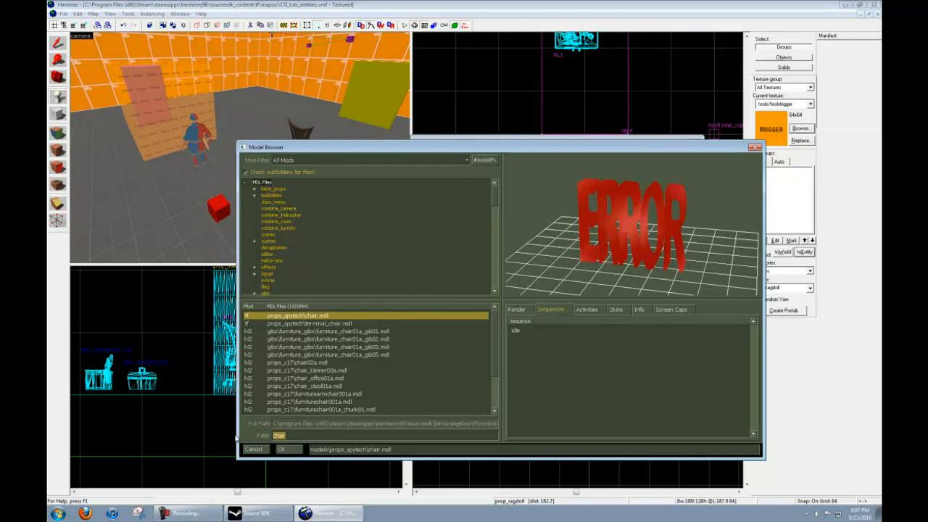
{"action": "left_click", "coordinate": [486, 339]}
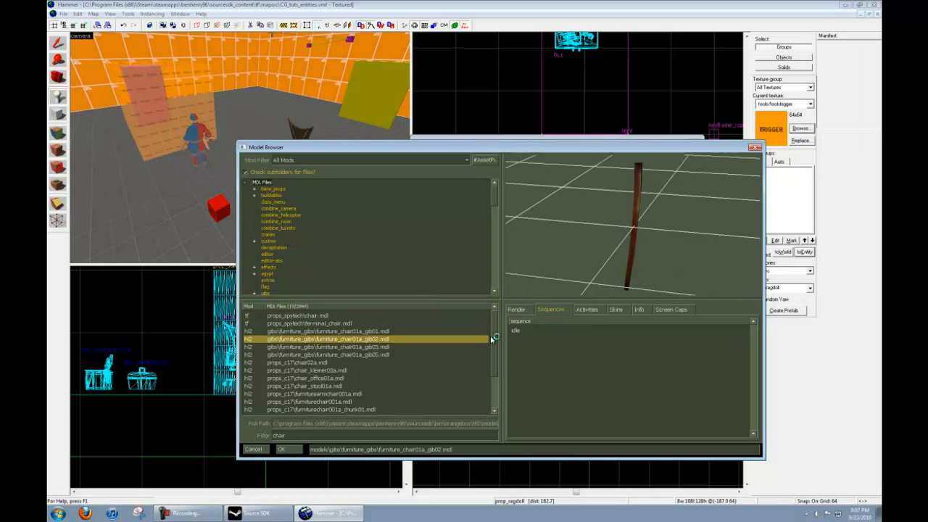
{"action": "key", "text": "BackSpace"}
{"action": "key", "text": "BackSpace"}
{"action": "key", "text": "BackSpace"}
{"action": "key", "text": "BackSpace"}
{"action": "key", "text": "BackSpace"}
{"action": "type", "text": "matres"}
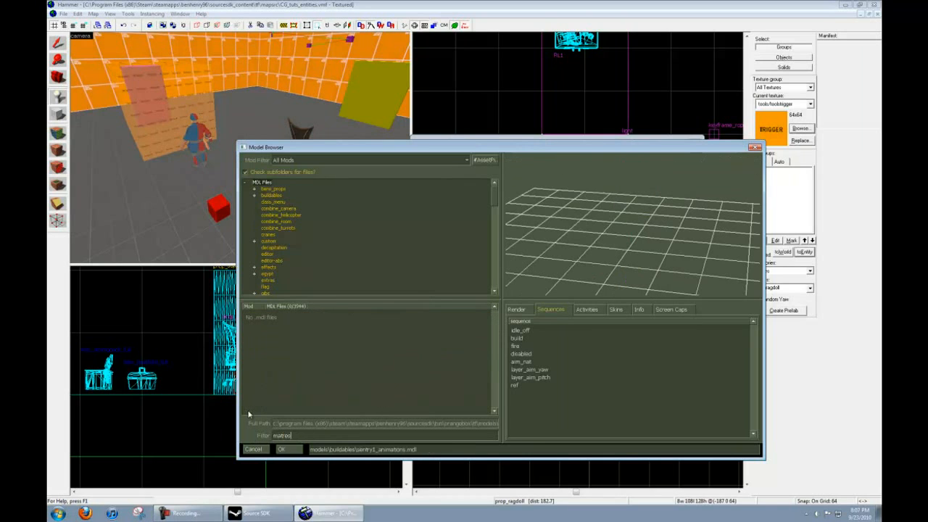
{"action": "key", "text": "BackSpace"}
{"action": "key", "text": "BackSpace"}
{"action": "key", "text": "BackSpace"}
{"action": "key", "text": "BackSpace"}
{"action": "key", "text": "BackSpace"}
{"action": "key", "text": "BackSpace"}
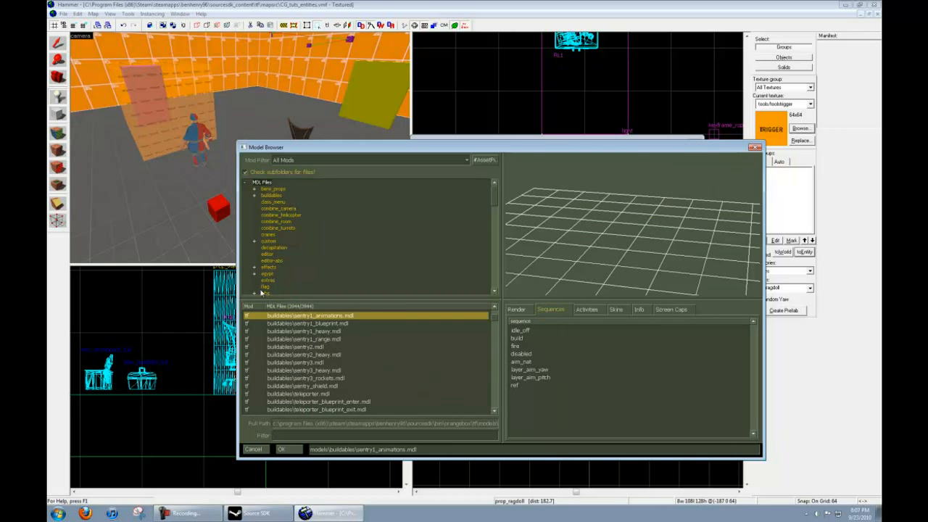
- Browse the weapons and zombie model folders and preview the classic zombie and classic_legs models
{"action": "left_click", "coordinate": [267, 254]}
{"action": "scroll", "coordinate": [287, 246], "scroll_direction": "down", "scroll_amount": 10}
{"action": "scroll", "coordinate": [287, 246], "scroll_direction": "down", "scroll_amount": 5}
{"action": "left_click", "coordinate": [269, 281]}
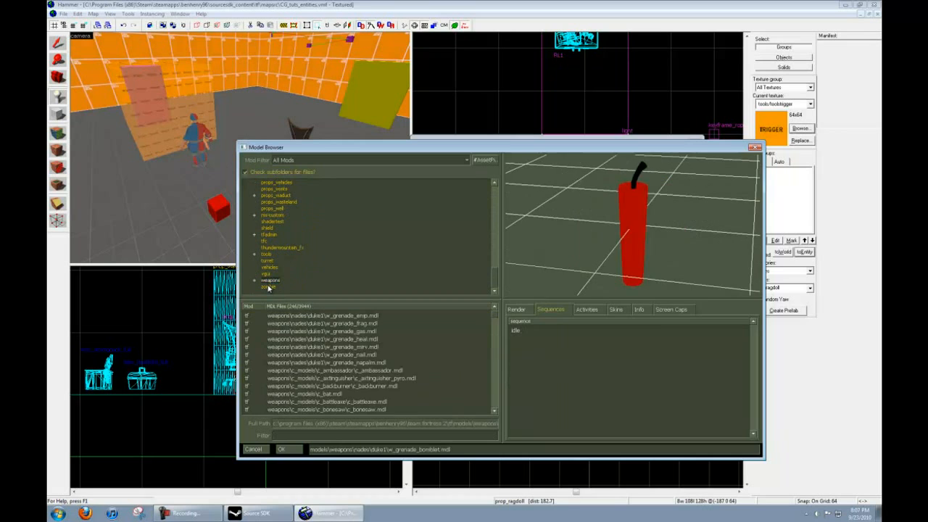
{"action": "left_click", "coordinate": [268, 286]}
{"action": "left_click", "coordinate": [321, 324]}
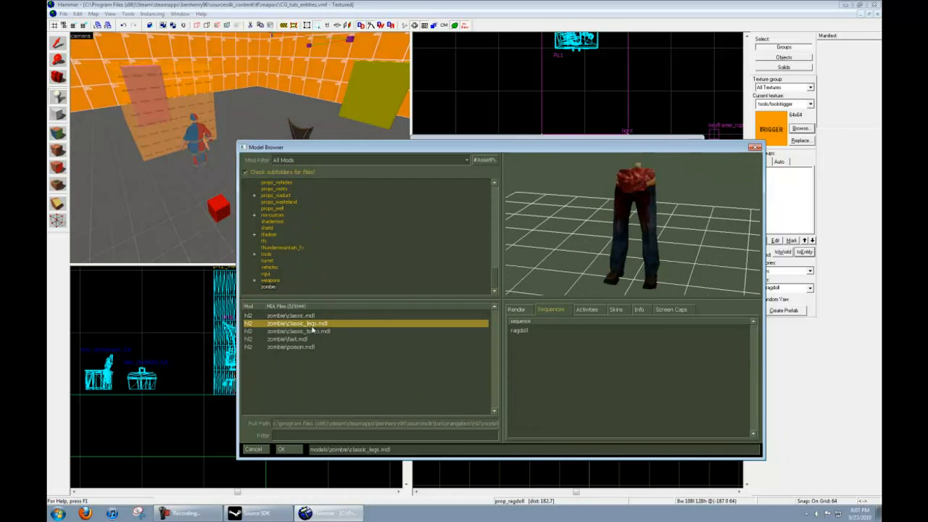
{"action": "left_click", "coordinate": [305, 318]}
{"action": "left_click", "coordinate": [308, 325]}
{"action": "left_click", "coordinate": [536, 330]}
{"action": "left_click", "coordinate": [290, 324]}
- Look through the weapons, vehicles, vgui and turret model folders for another ragdoll model
{"action": "left_click", "coordinate": [269, 280]}
{"action": "left_click", "coordinate": [269, 268]}
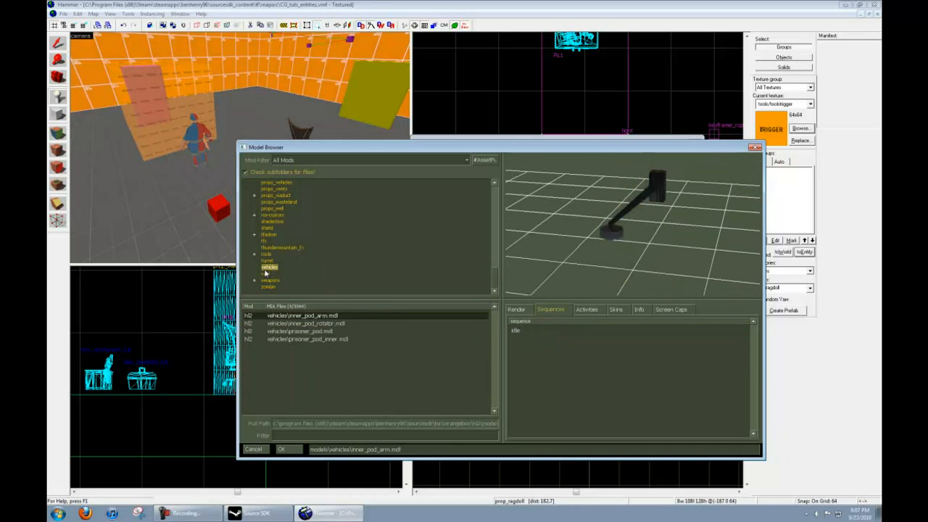
{"action": "left_click", "coordinate": [265, 274]}
{"action": "left_click", "coordinate": [266, 260]}
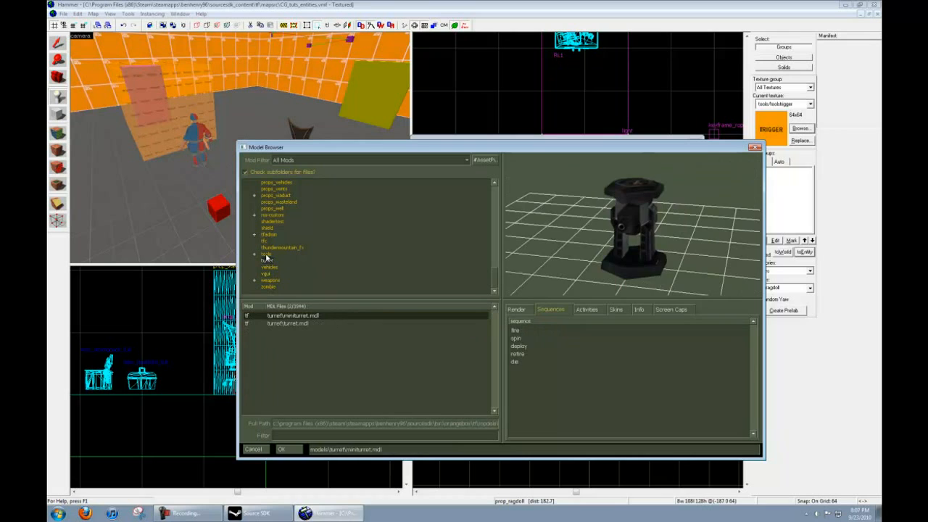
{"action": "left_click", "coordinate": [269, 266]}
- Set the prop_ragdoll's world model to zombie/classic_legs.mdl and apply the change
{"action": "left_click", "coordinate": [267, 287]}
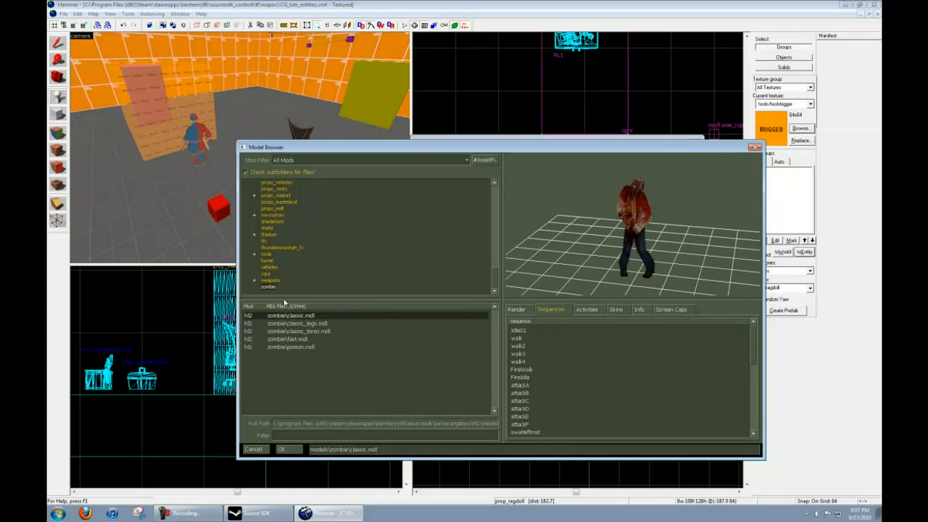
{"action": "left_click", "coordinate": [299, 331]}
{"action": "left_click", "coordinate": [302, 323]}
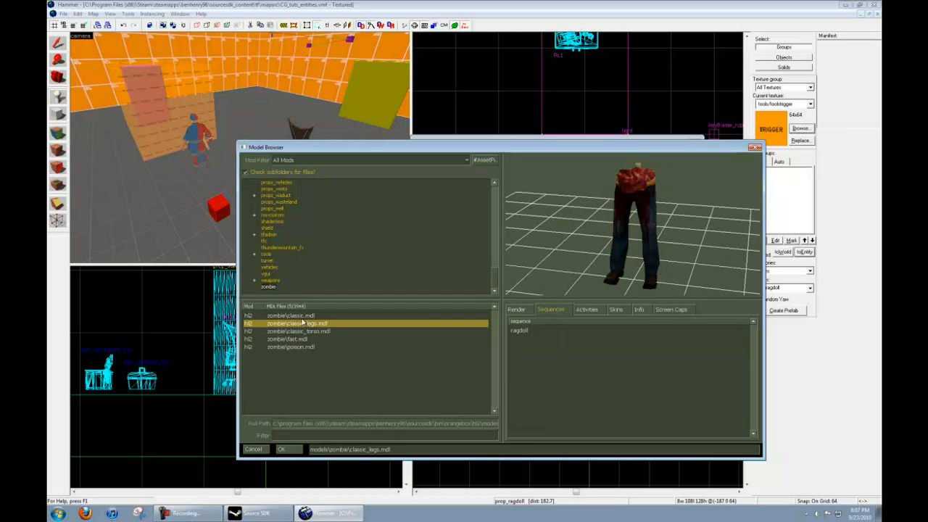
{"action": "left_click", "coordinate": [292, 451]}
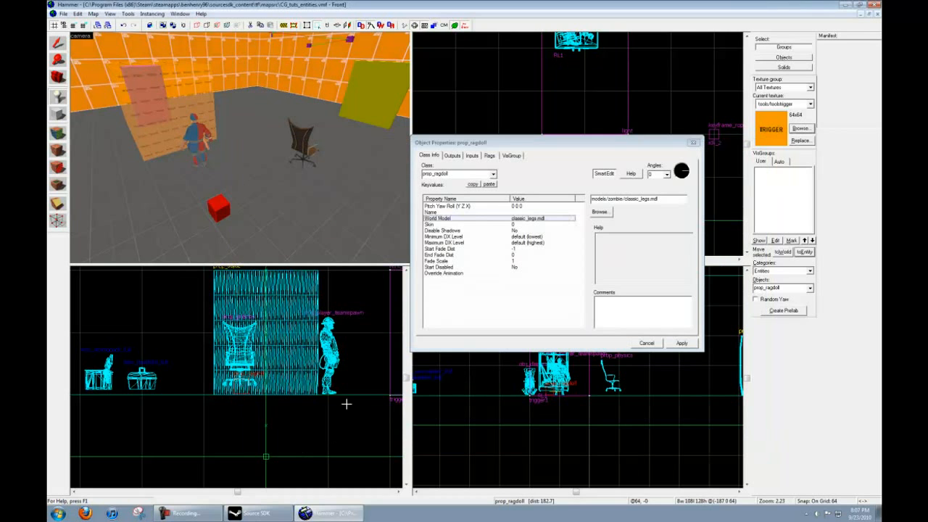
{"action": "left_click", "coordinate": [681, 343]}
- Inspect the zombie legs ragdoll from several sides in the 3D view, and close its object properties
{"action": "key", "text": "z"}
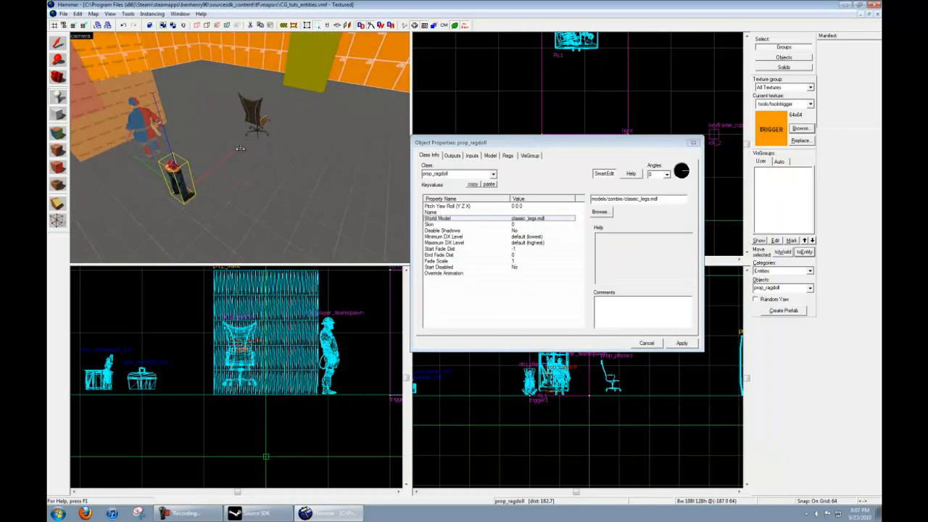
{"action": "key", "text": "d"}
{"action": "key", "text": "w"}
{"action": "key", "text": "a"}
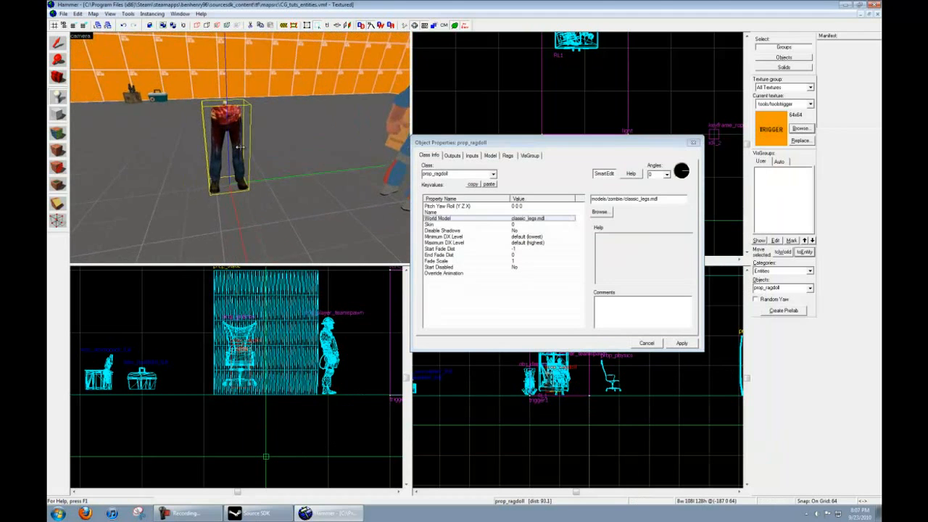
{"action": "key", "text": "w"}
{"action": "key", "text": "s"}
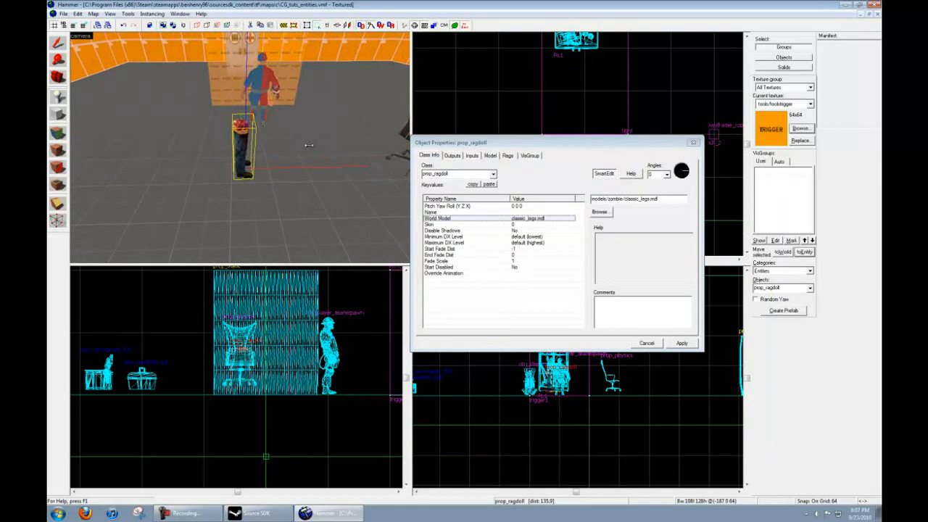
{"action": "left_click", "coordinate": [694, 143]}
{"action": "key", "text": "z"}
{"action": "key", "text": "d"}
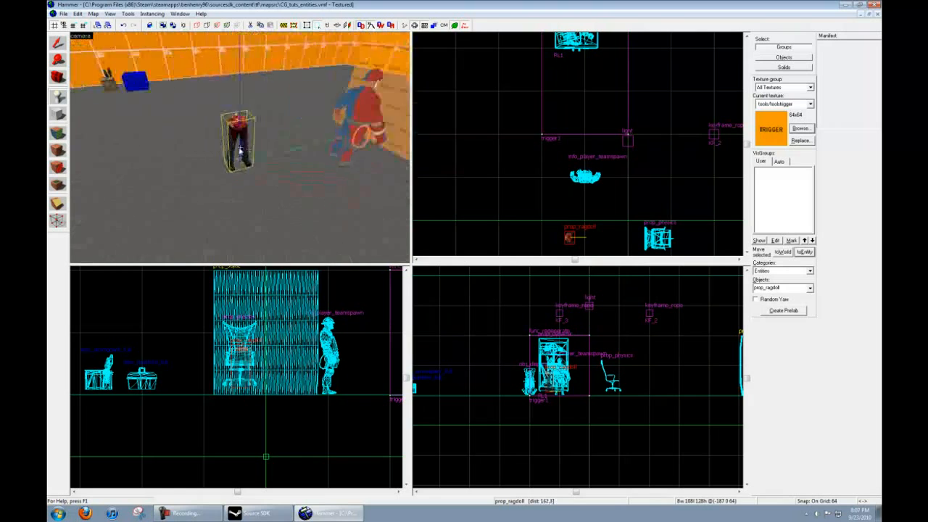
{"action": "key", "text": "a"}
{"action": "key", "text": "w"}
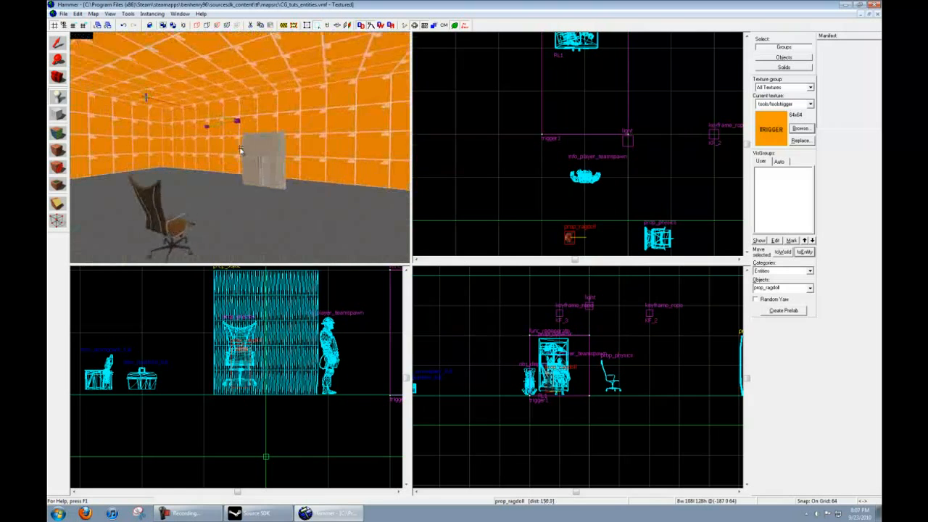
{"action": "key", "text": "s"}
{"action": "key", "text": "z"}
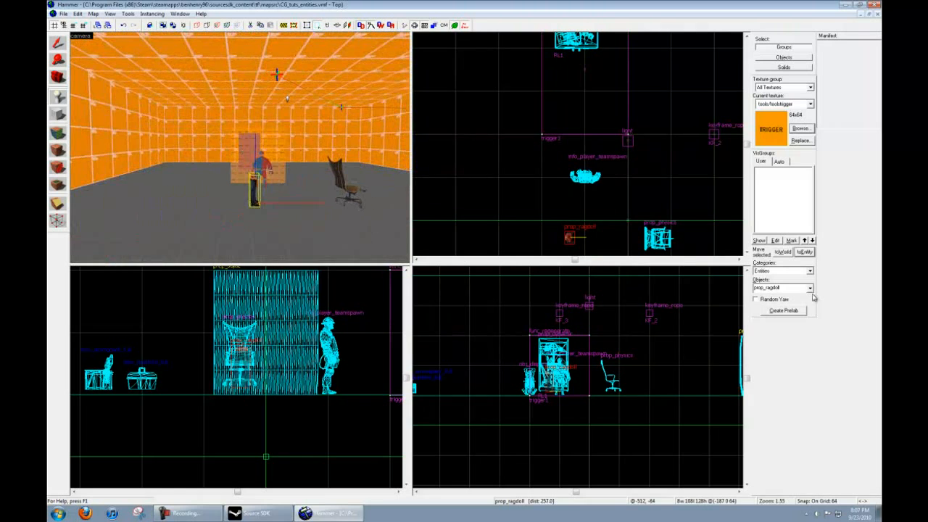
- Check the list of available entity types, and examine the ragdoll, chair and player spawn in the room
{"action": "left_click", "coordinate": [810, 289]}
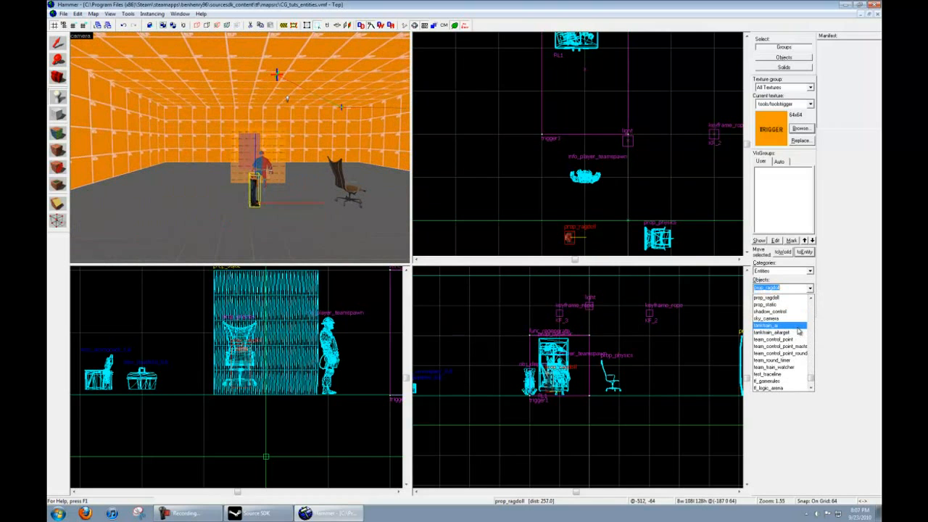
{"action": "left_click", "coordinate": [810, 290]}
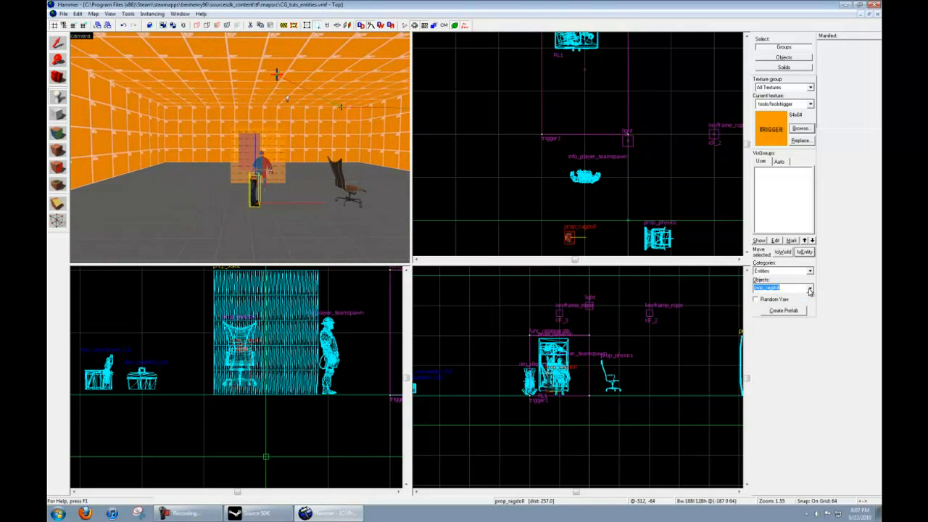
{"action": "key", "text": "z"}
{"action": "key", "text": "w"}
{"action": "key", "text": "d"}
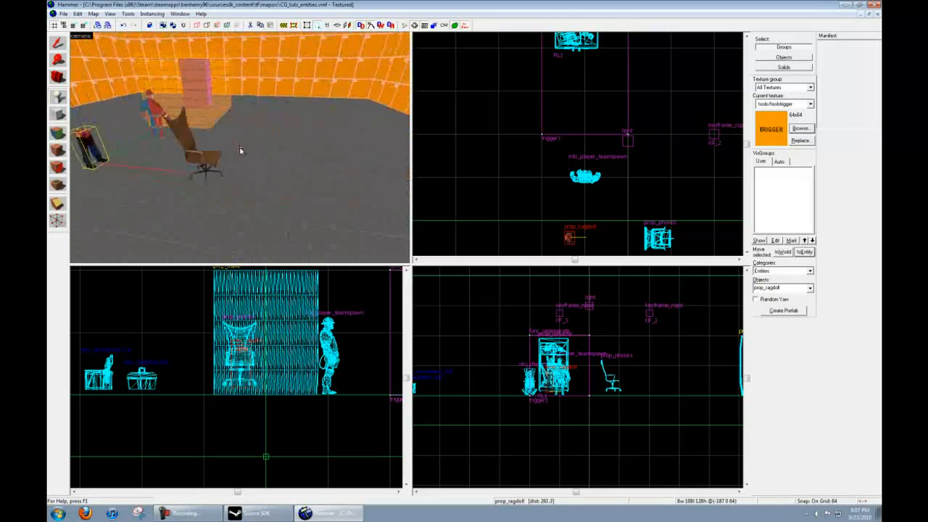
{"action": "key", "text": "s"}
{"action": "key", "text": "a"}
{"action": "key", "text": "w"}
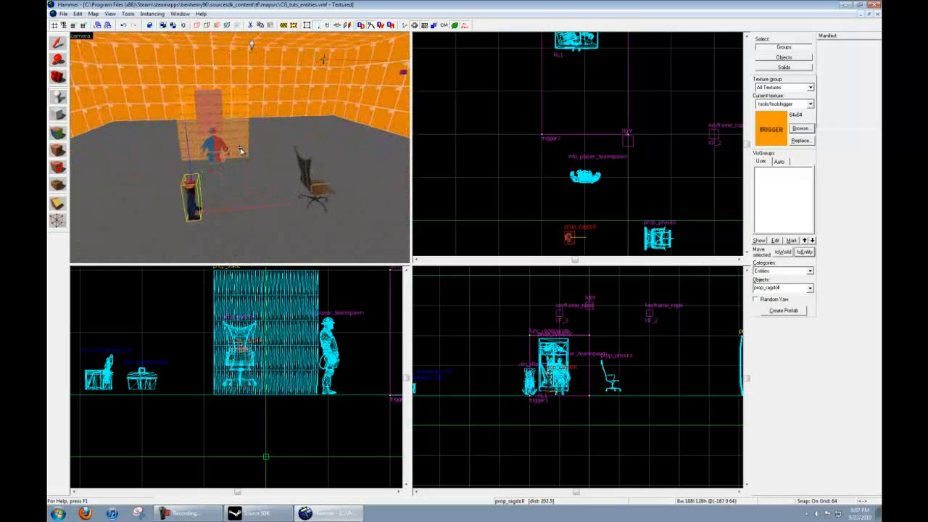
- Compile the map with BSP, VIS and RAD on Normal, HDR off, and without running the game after compiling
{"action": "left_click", "coordinate": [403, 26]}
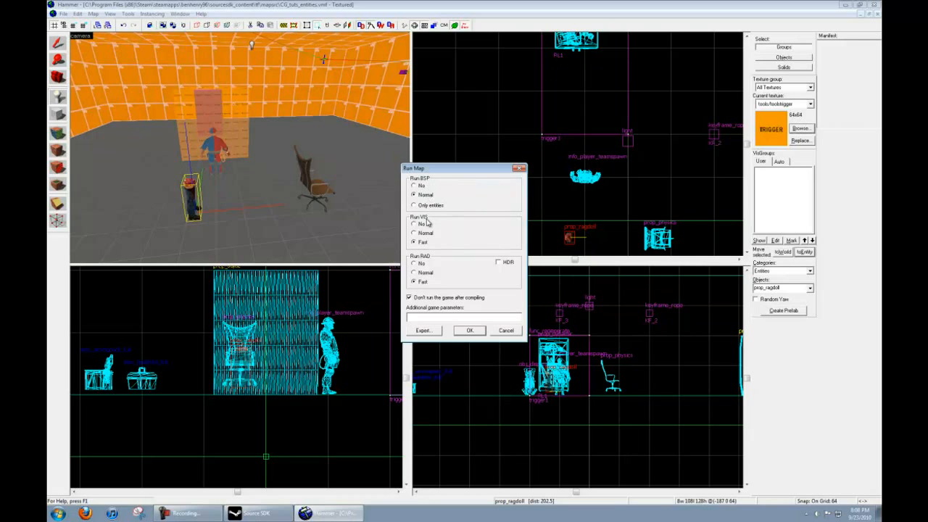
{"action": "left_click", "coordinate": [424, 274]}
{"action": "left_click", "coordinate": [469, 330]}
{"action": "mouse_move", "coordinate": [258, 516]}
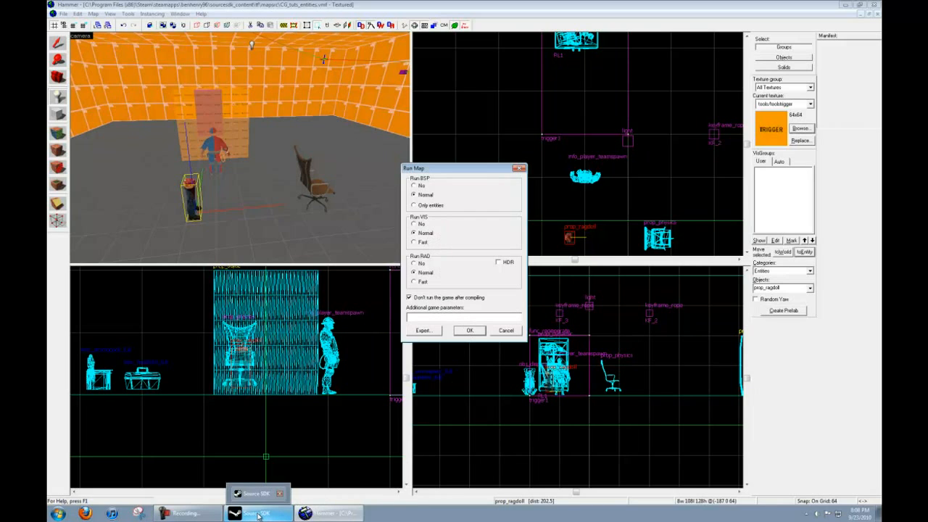
{"action": "left_click", "coordinate": [470, 330]}
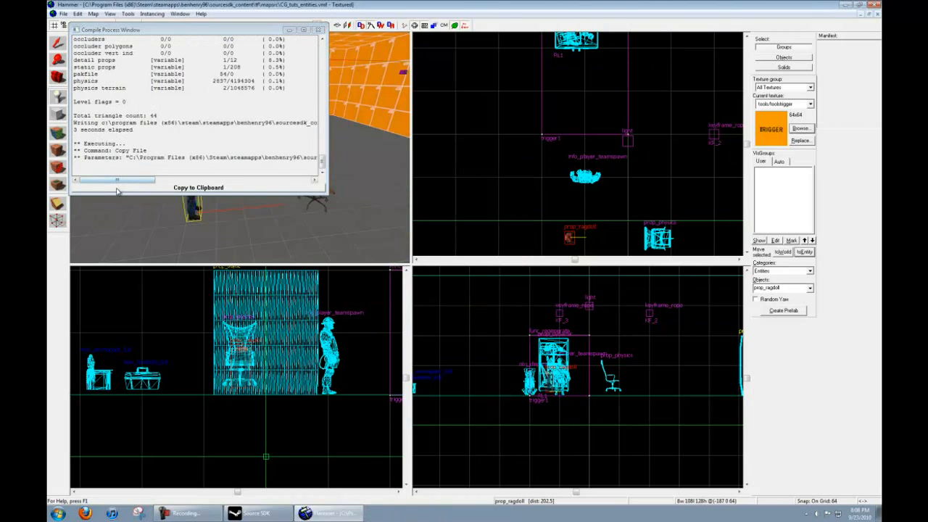
- Check the output path at the end of the compile log, close the log and save the map
{"action": "left_click_drag", "start_coordinate": [127, 155], "coordinate": [265, 181]}
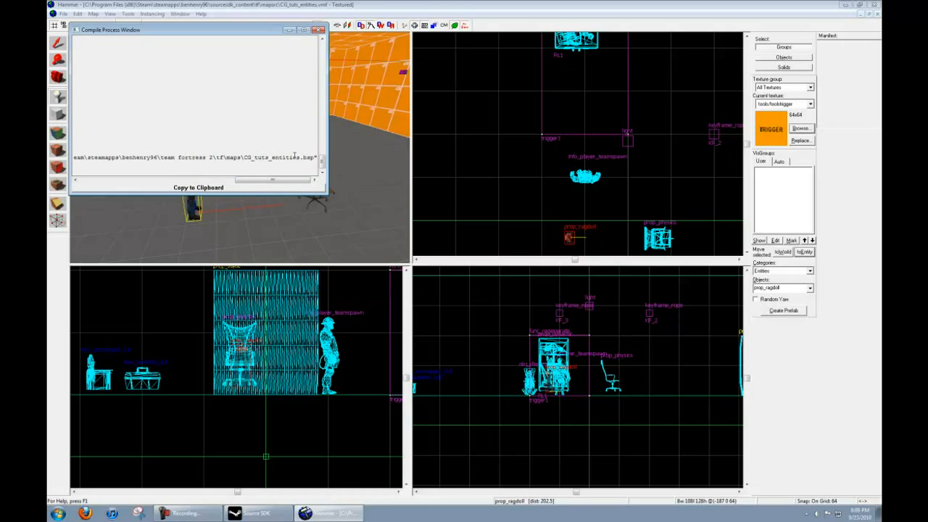
{"action": "left_click", "coordinate": [318, 30]}
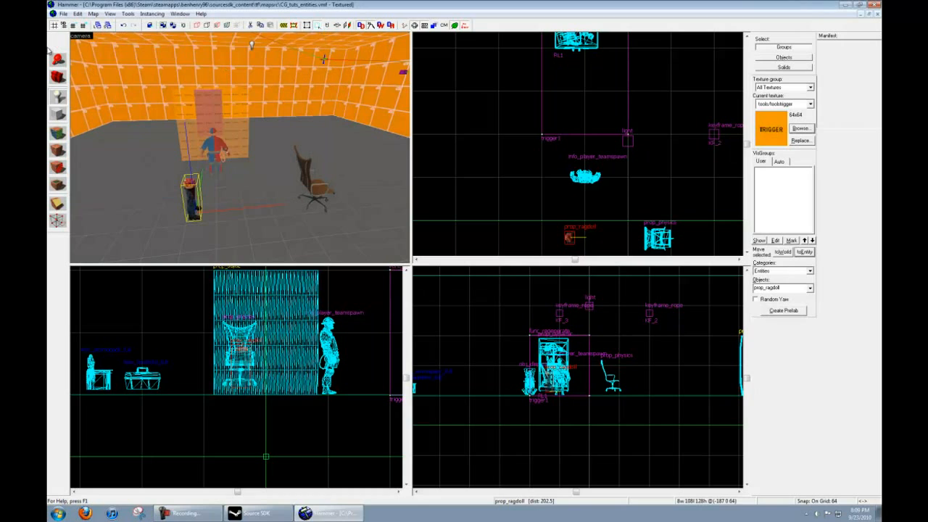
{"action": "left_click", "coordinate": [63, 14]}
{"action": "left_click", "coordinate": [89, 55]}
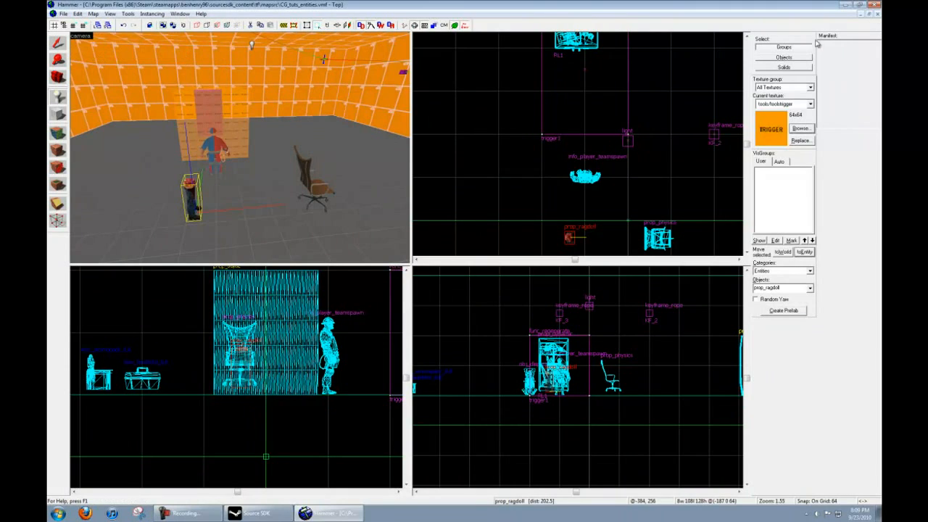